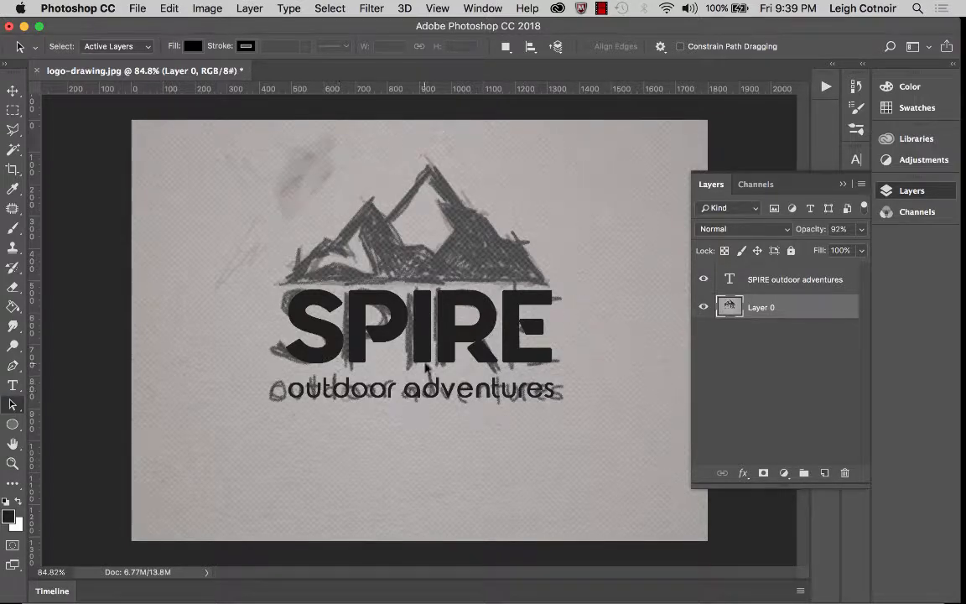
Step: Hide the SPIRE outdoor adventures text layer so that only the pencil drawing shows around the mountains
click(775, 280)
click(703, 281)
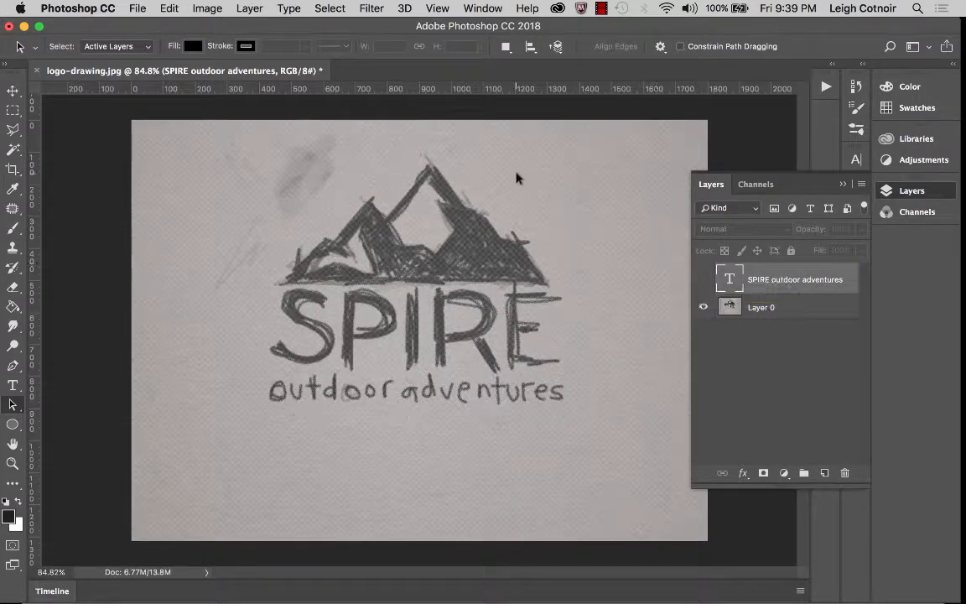
scroll(431, 238, up, 5)
scroll(431, 237, up, 2)
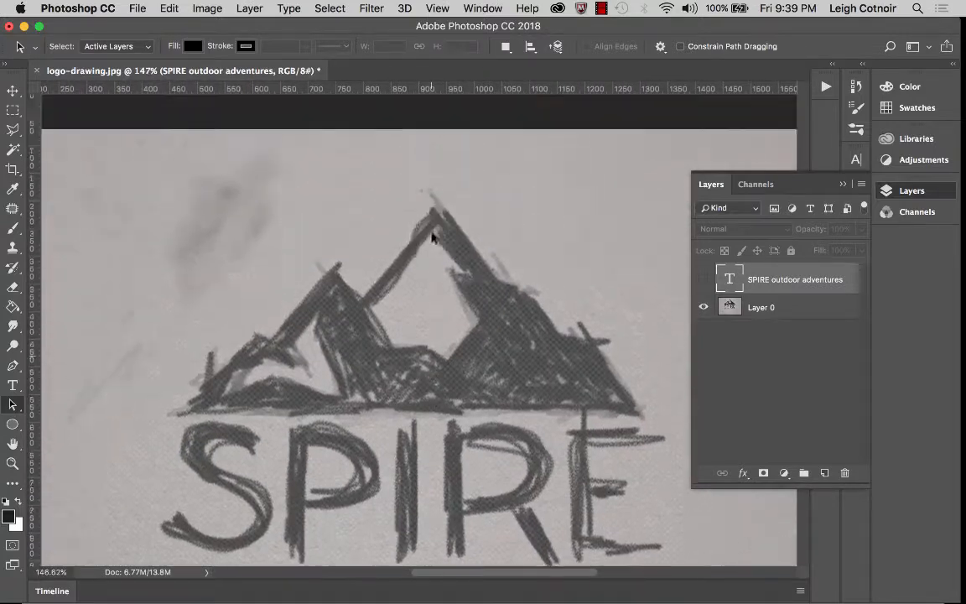
scroll(433, 232, down, 1)
scroll(434, 232, down, 2)
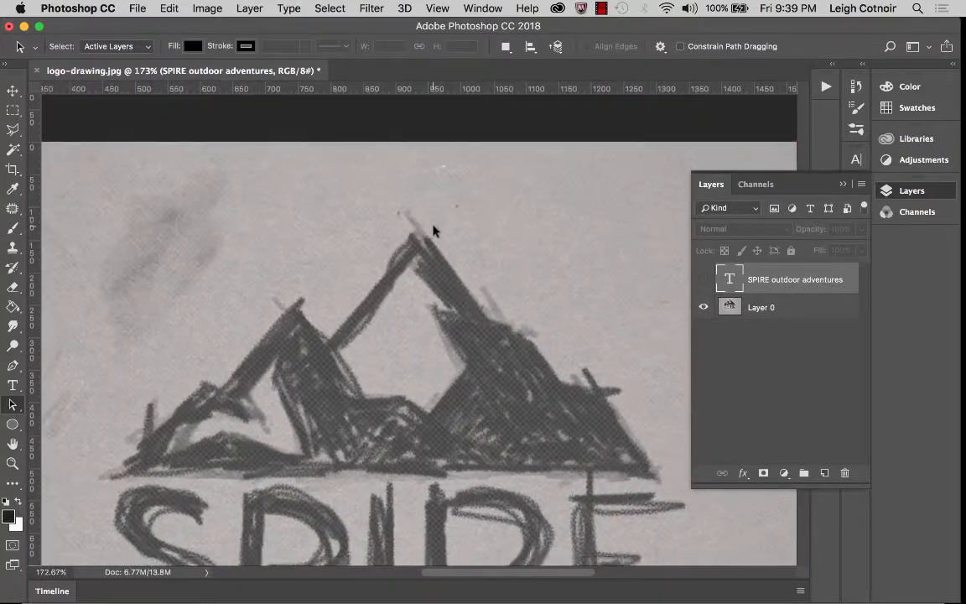
scroll(433, 230, up, 3)
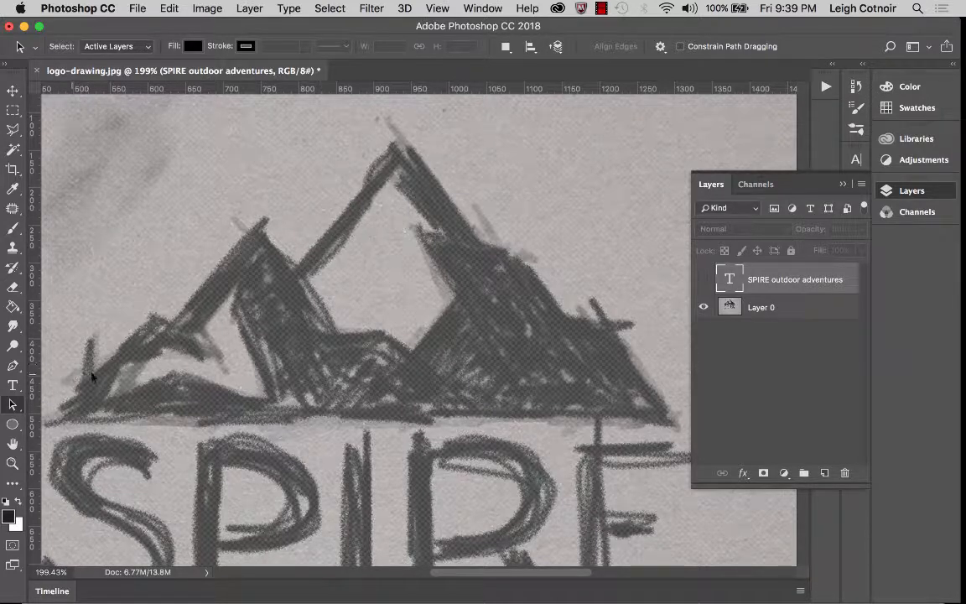
Step: Try the Ellipse tool over the mountain sketch with an oval about 178 × 109 px and circles about 166 and 270 px, undoing each
click(14, 426)
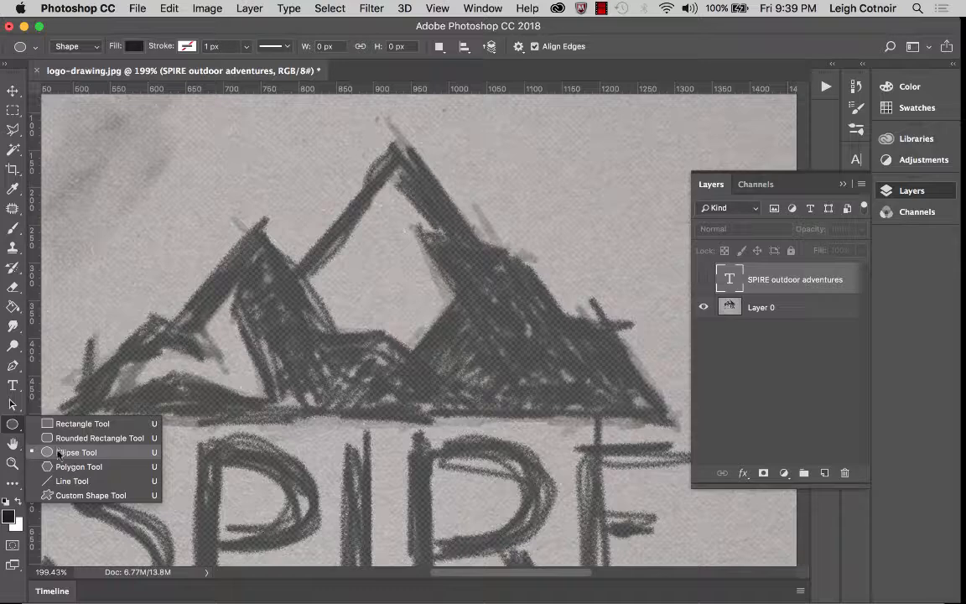
click(58, 453)
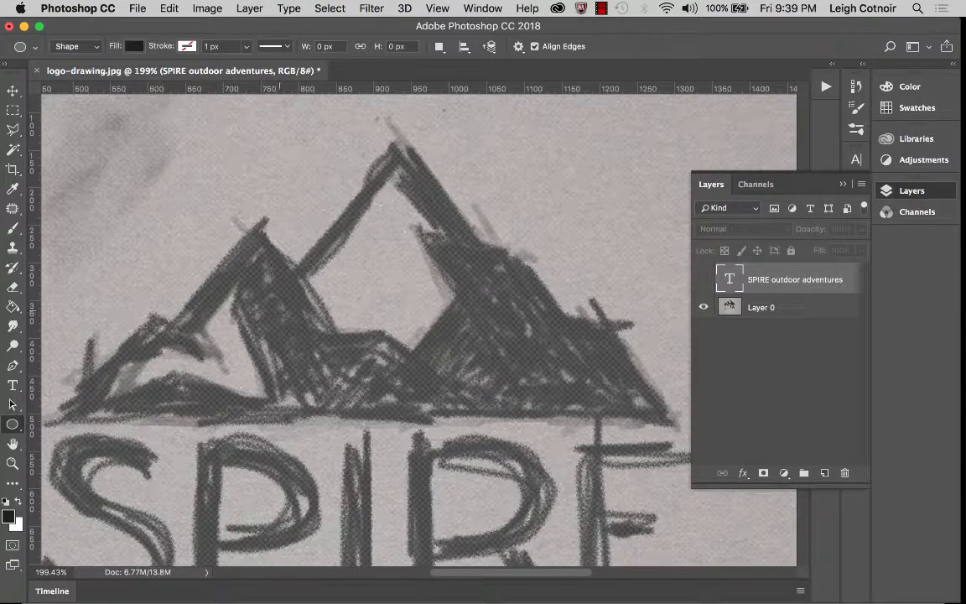
drag(308, 335, 174, 253)
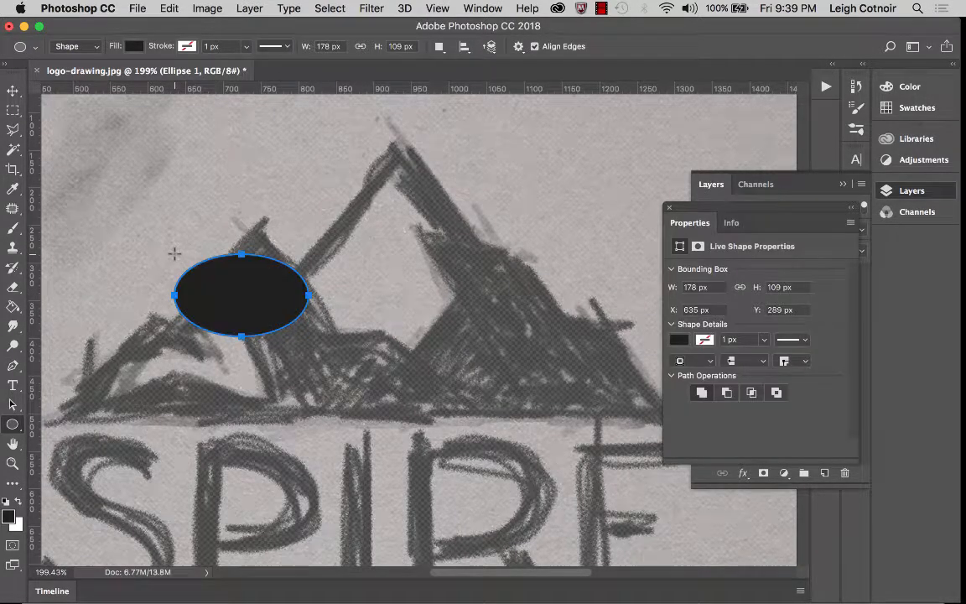
key(super+z)
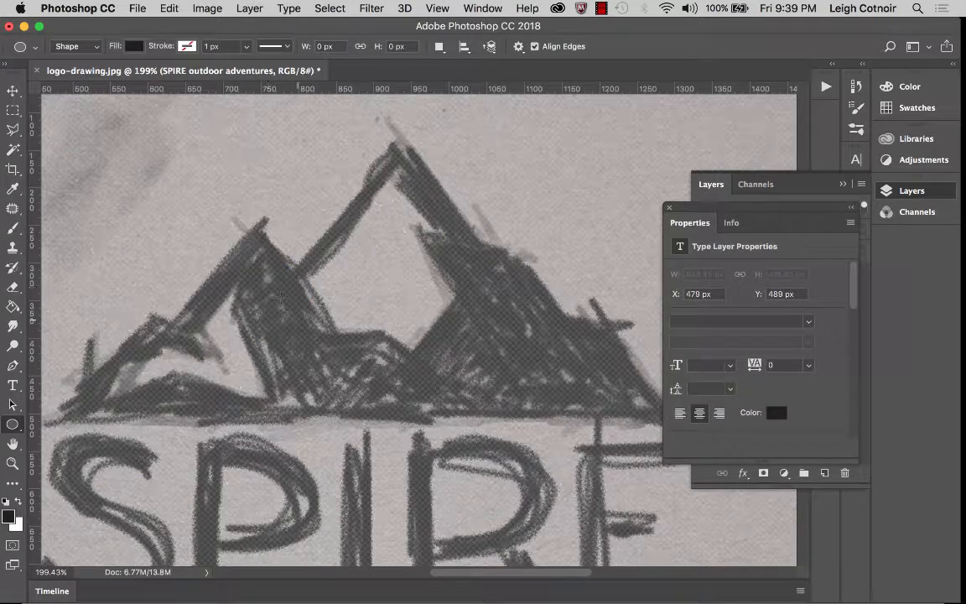
drag(313, 345, 152, 221)
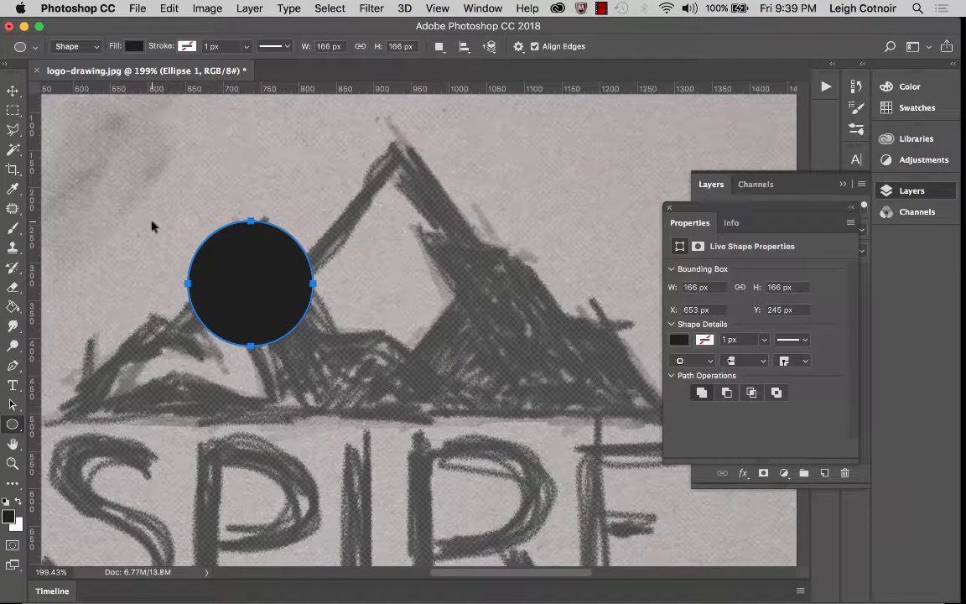
key(super+z)
drag(401, 365, 260, 267)
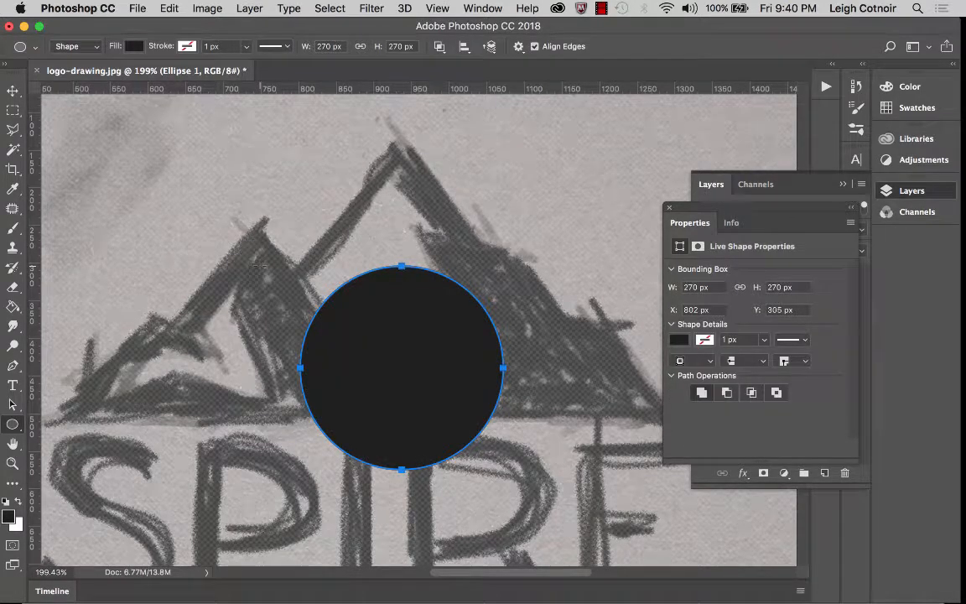
key(super+z)
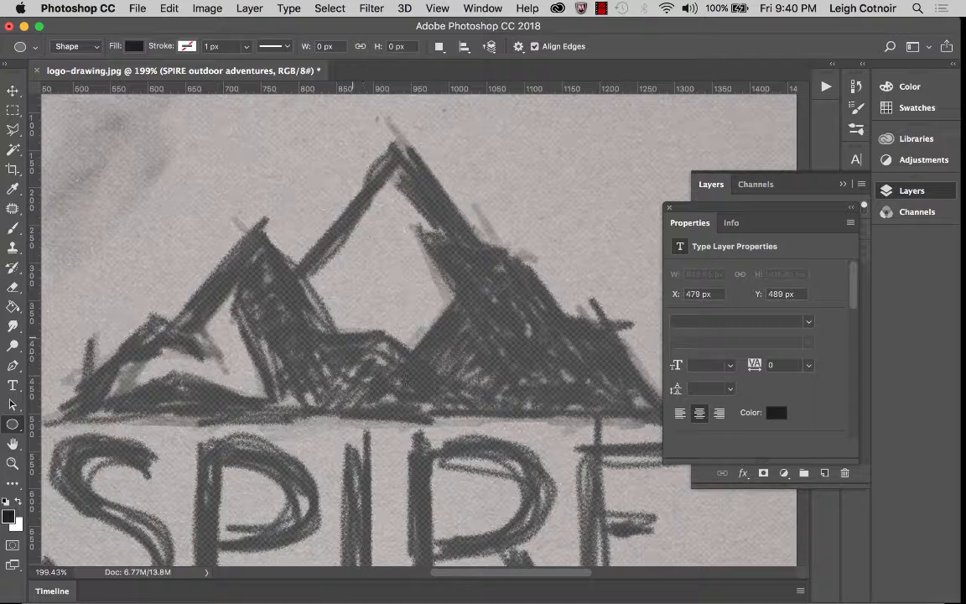
Step: Draw a filled black square about 338 px wide over the central peak with the Rectangle tool
click(12, 423)
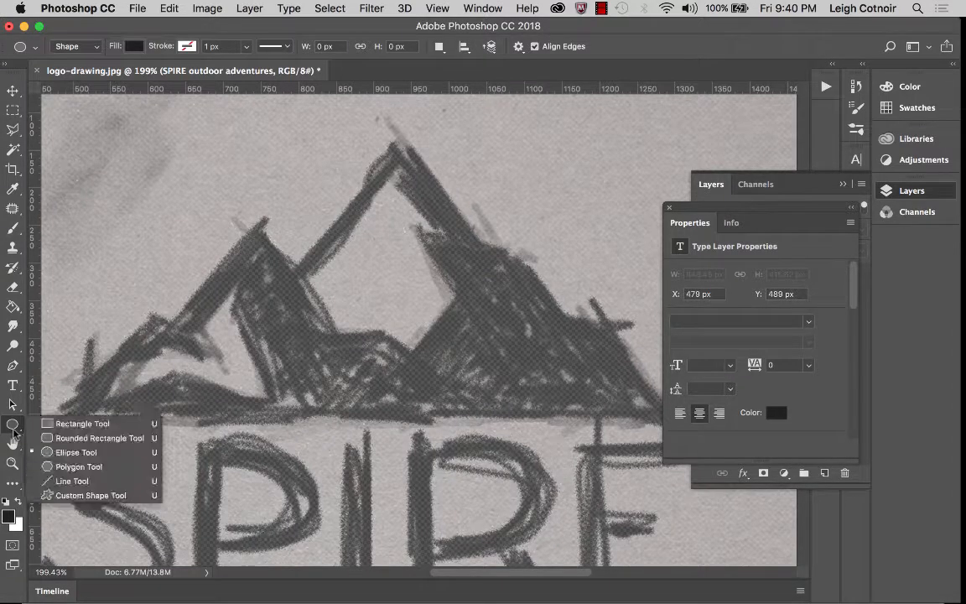
click(67, 416)
mouse_move(432, 356)
mouse_down()
mouse_move(265, 243)
mouse_move(263, 272)
mouse_up()
key(super+z)
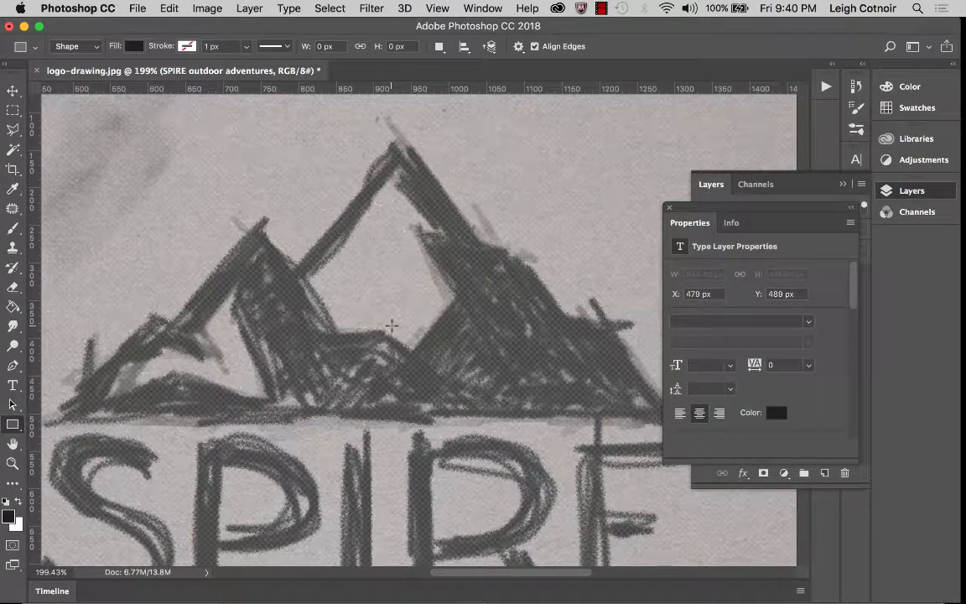
drag(411, 372, 284, 248)
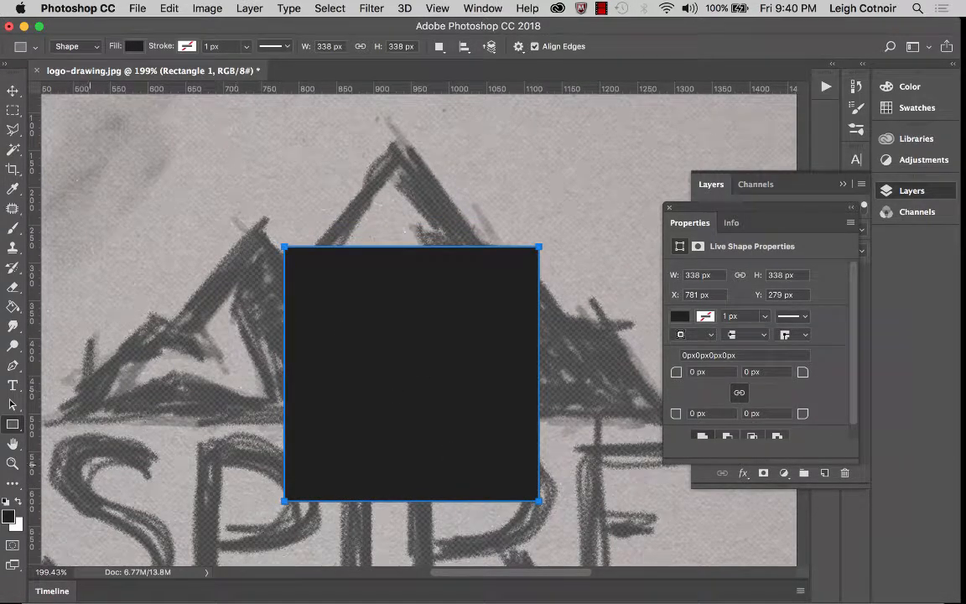
Step: Delete the black square's upper-right anchor point to make a triangle, converting the live shape into a regular path
click(13, 404)
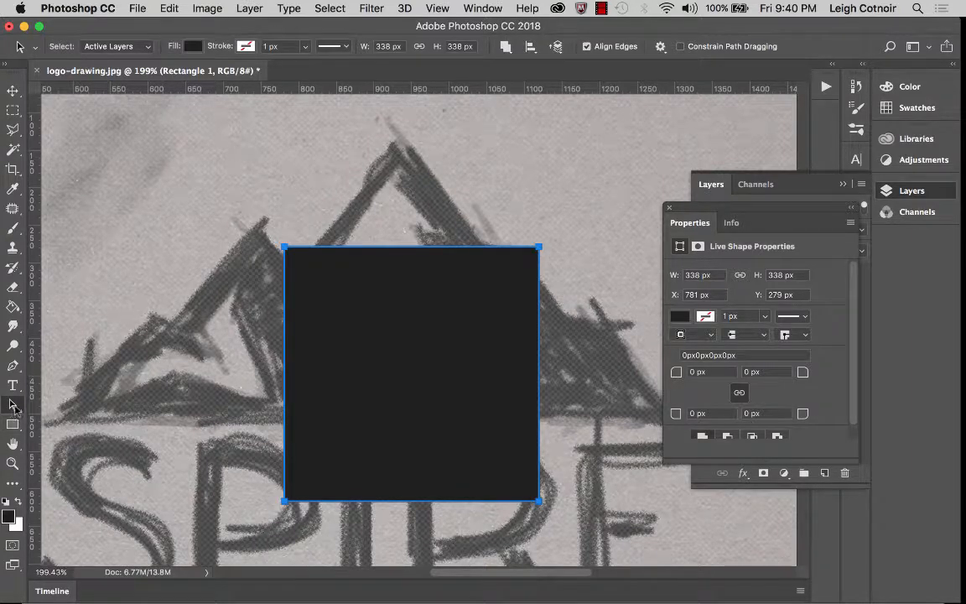
click(13, 405)
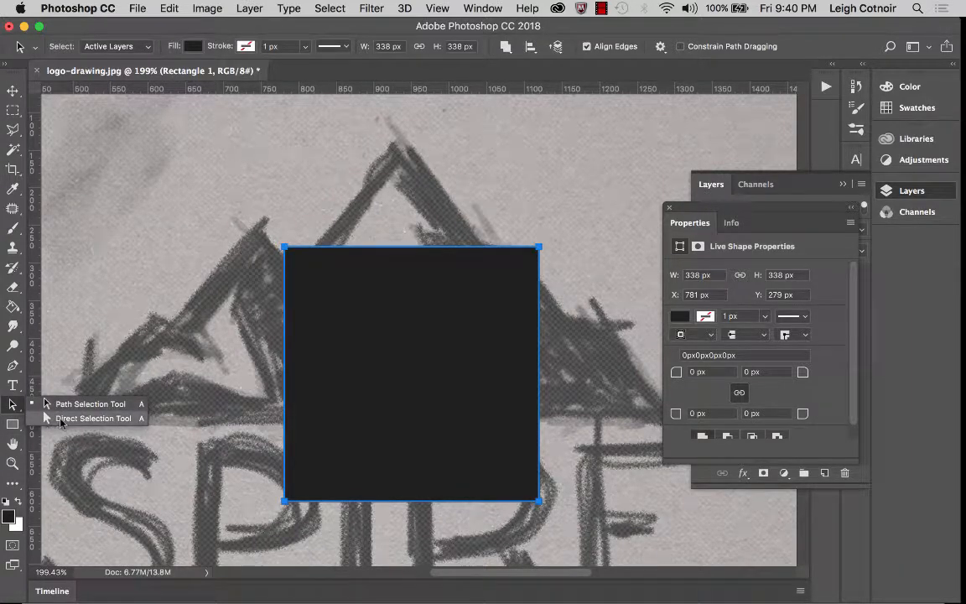
click(60, 419)
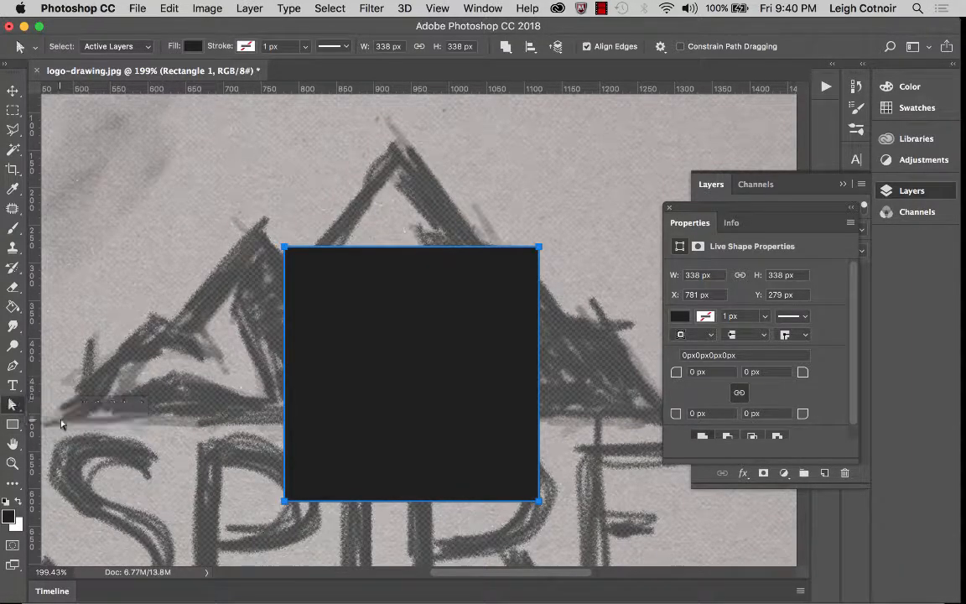
click(539, 248)
click(539, 249)
click(537, 238)
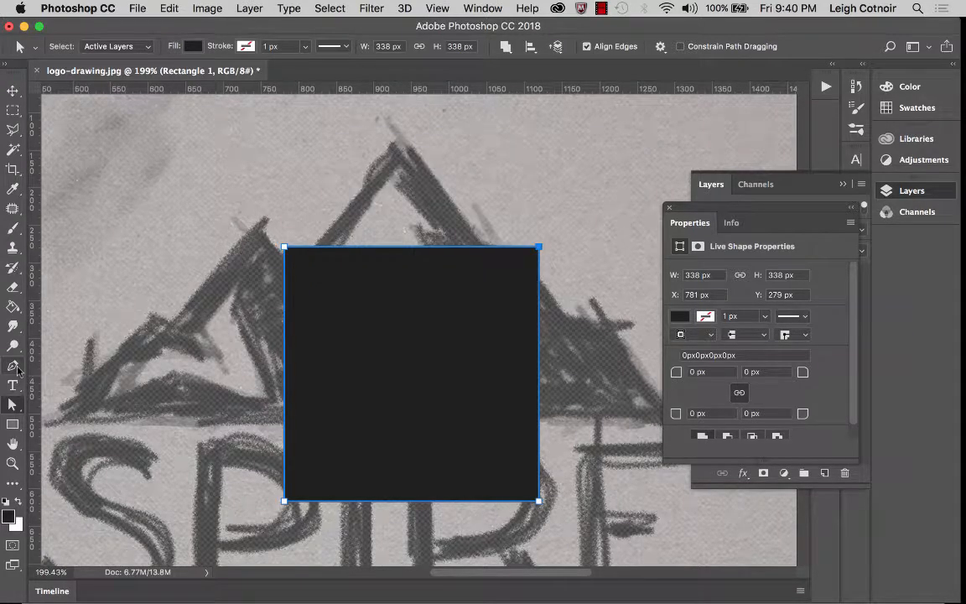
click(17, 369)
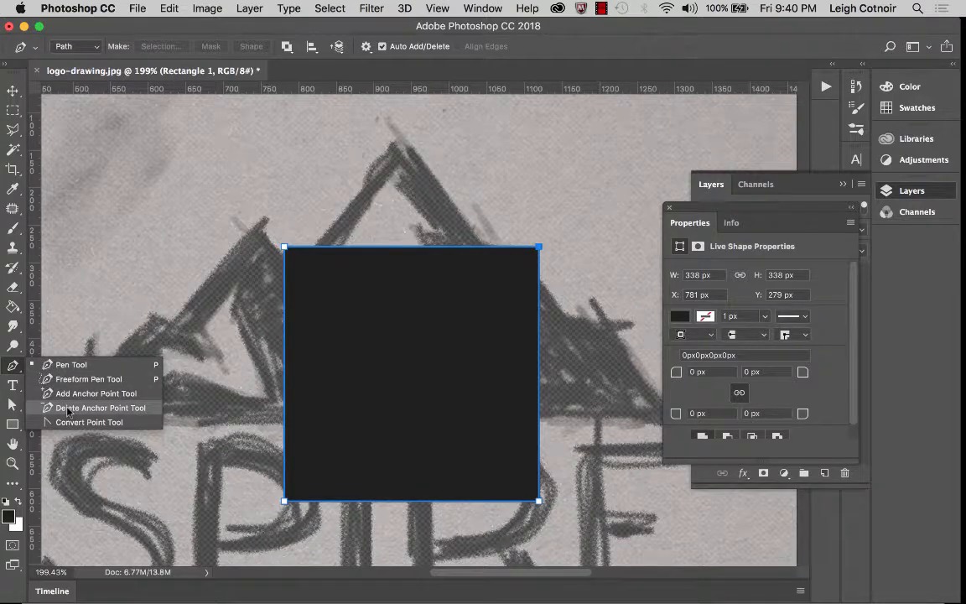
click(100, 408)
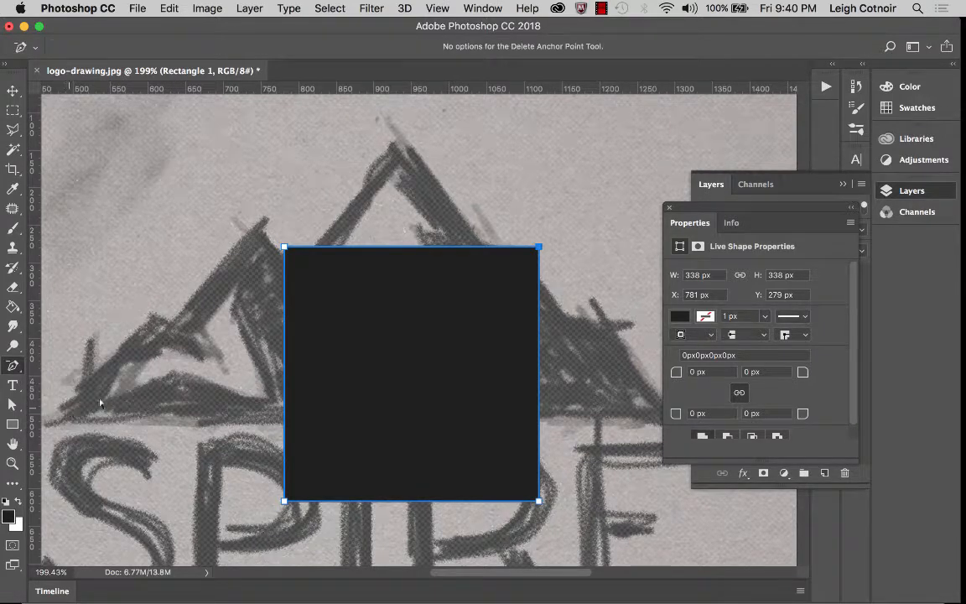
click(538, 248)
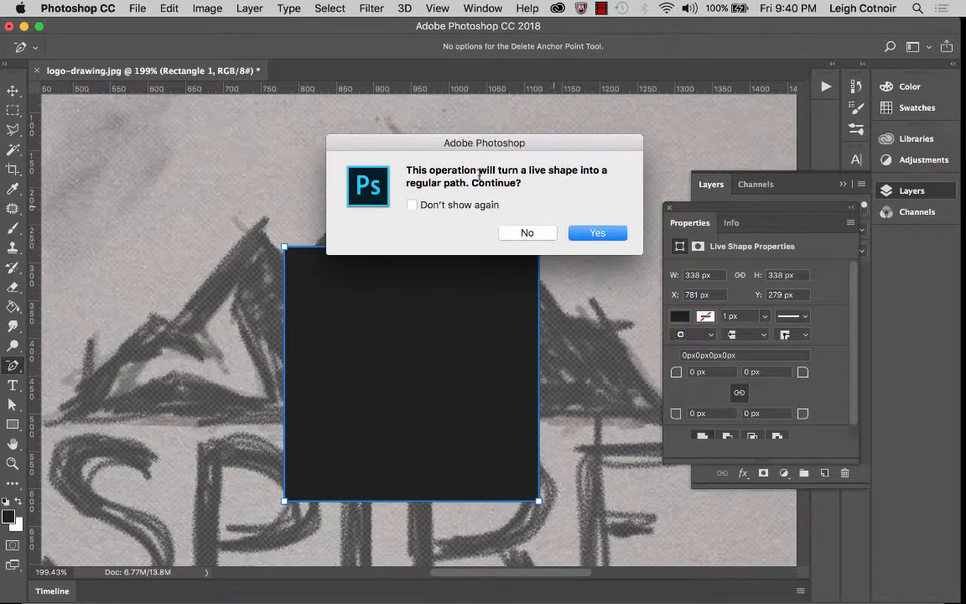
click(591, 234)
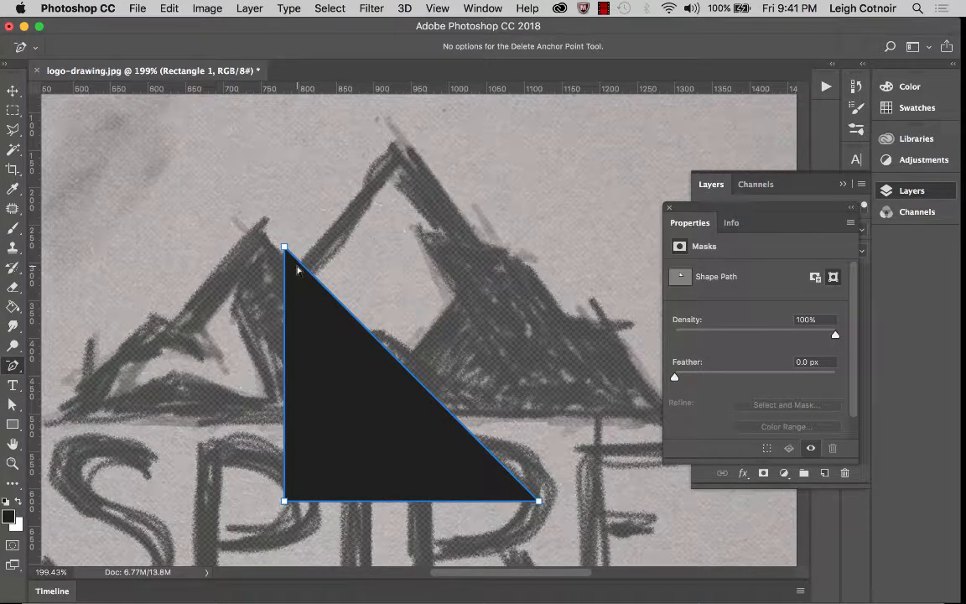
Step: Try rotating the black triangle to -135° with Free Transform, then discard the transformation
key(ctrl+t)
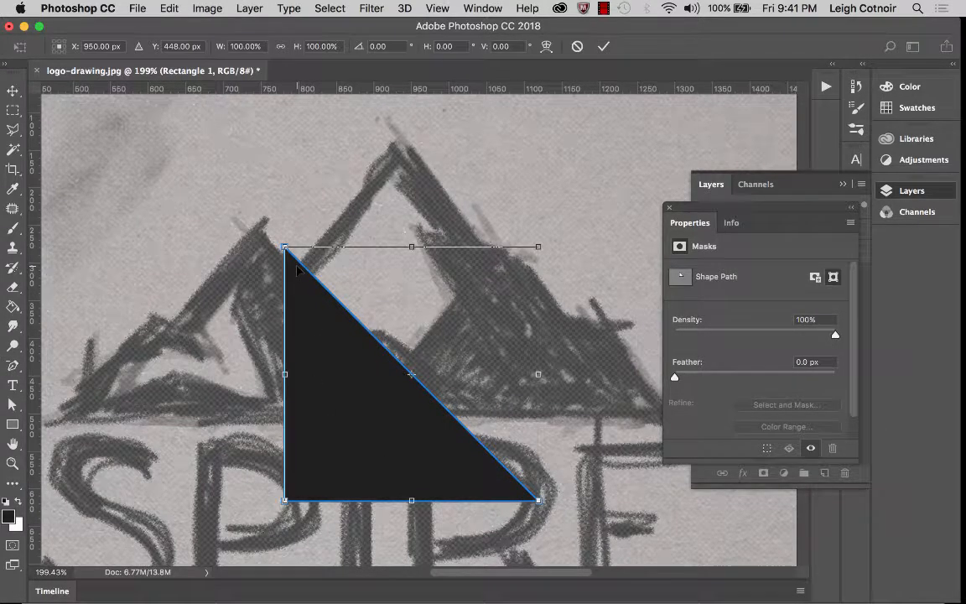
drag(490, 212, 587, 409)
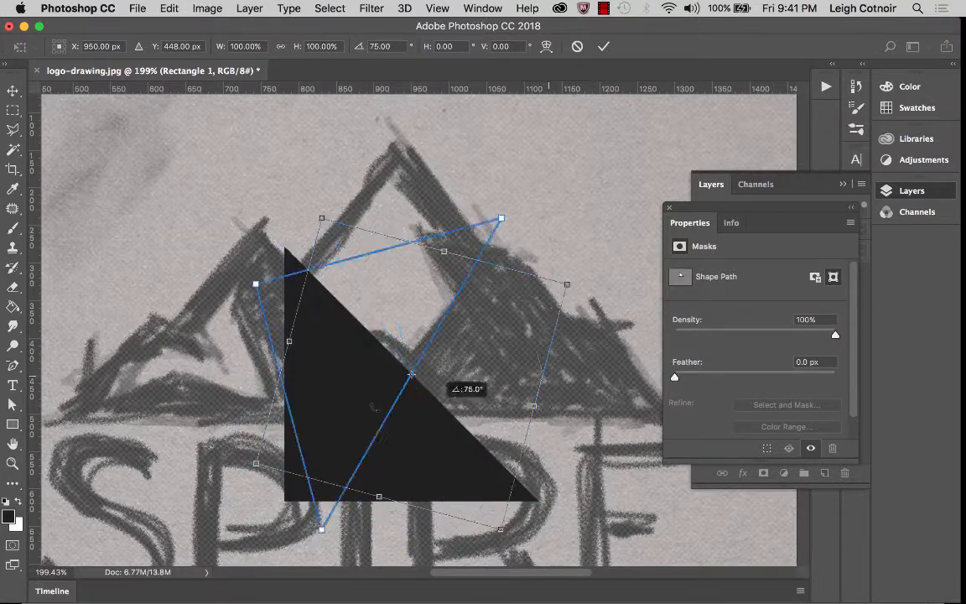
drag(430, 405, 204, 374)
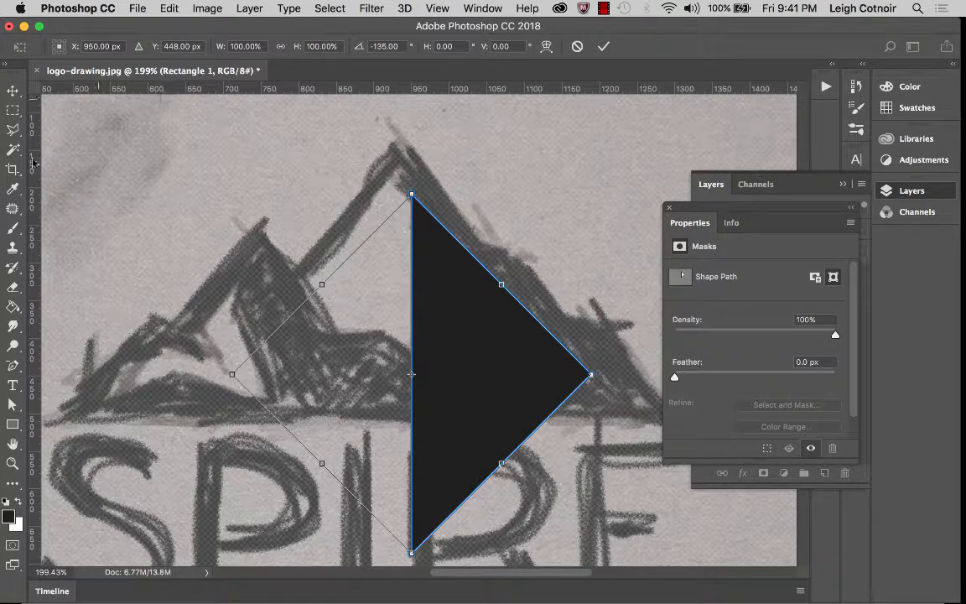
key(a)
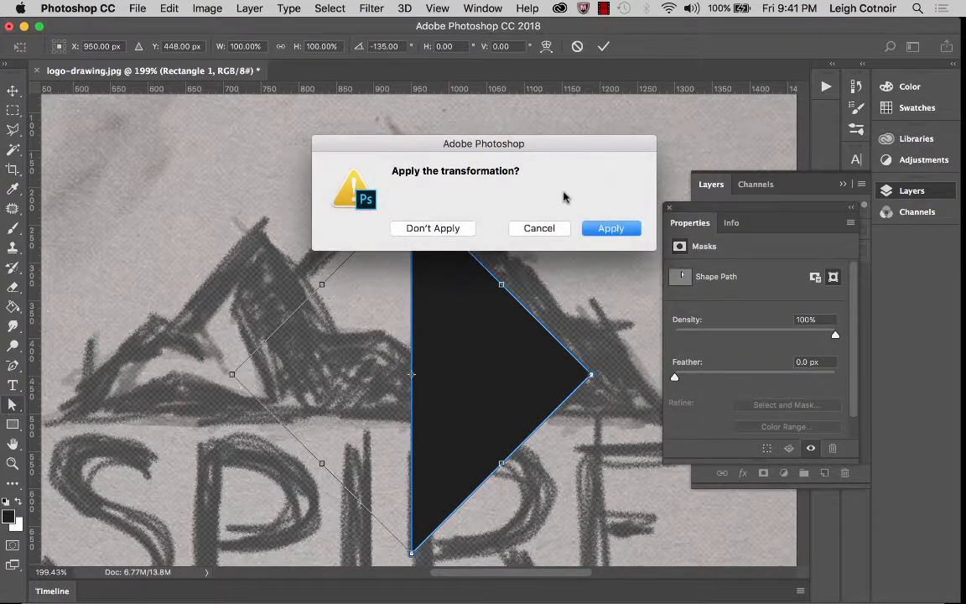
click(416, 229)
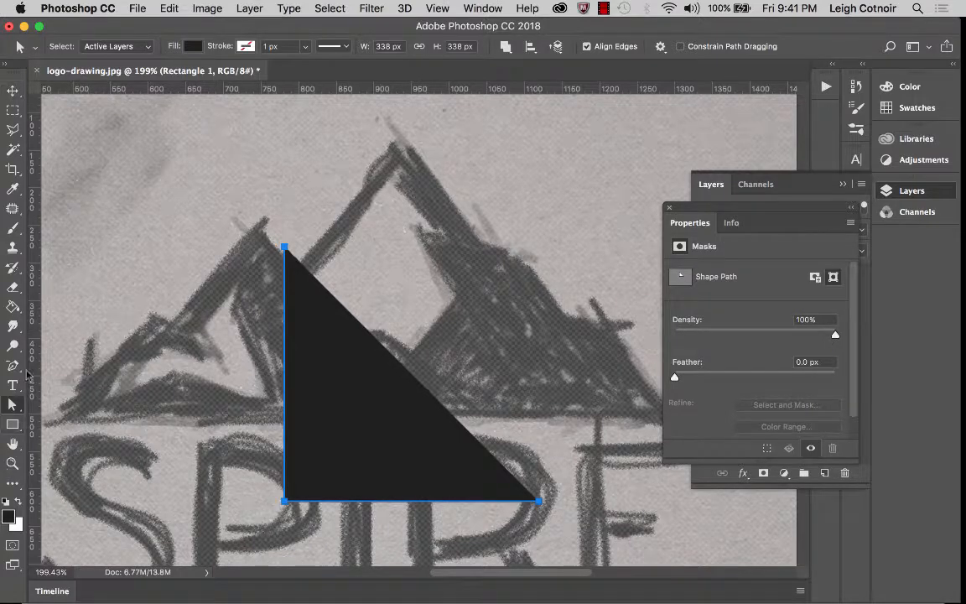
Step: Delete the black triangle shape and collapse the floating Properties panel
click(13, 405)
click(313, 407)
key(Delete)
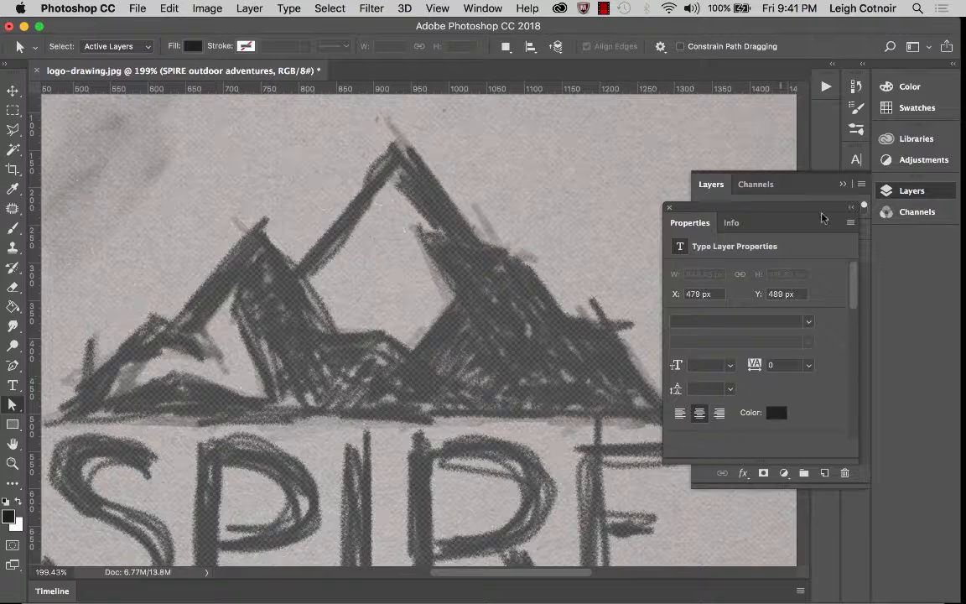
click(851, 208)
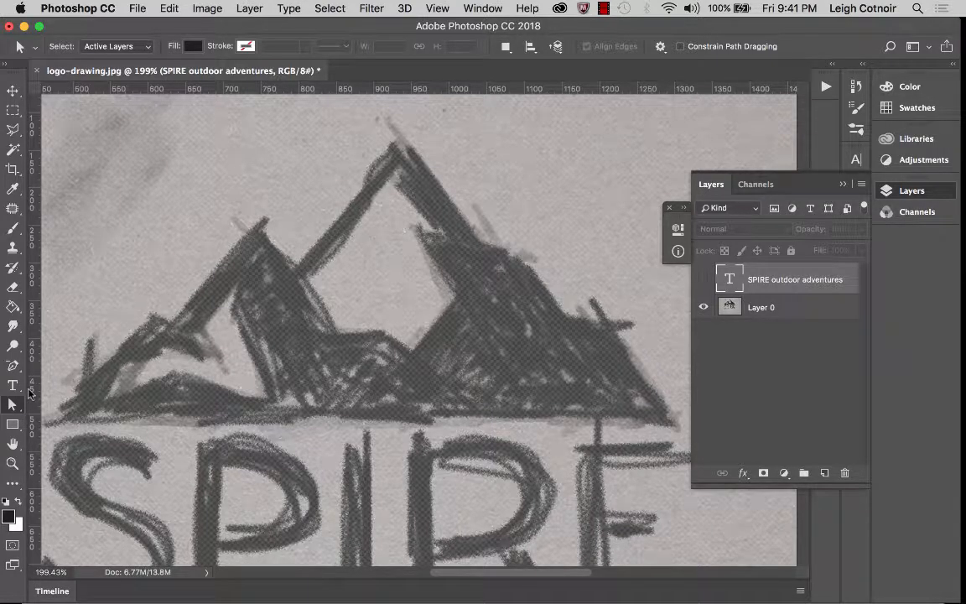
Step: Draw a closed three-point triangular path with the Pen tool in the empty area above the left peak, keeping the tool mode on Path
drag(13, 366, 40, 367)
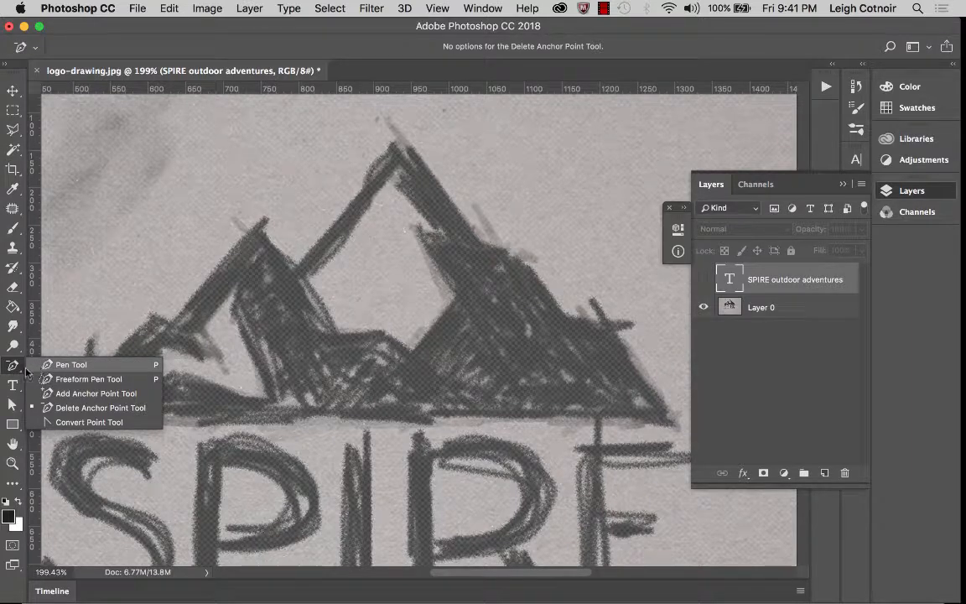
click(70, 369)
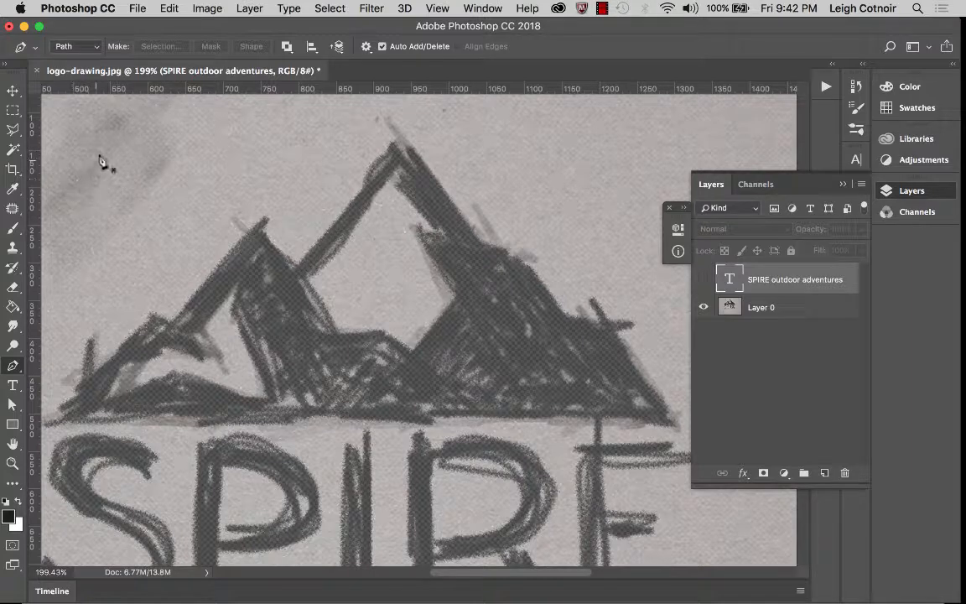
click(104, 134)
click(217, 164)
click(125, 236)
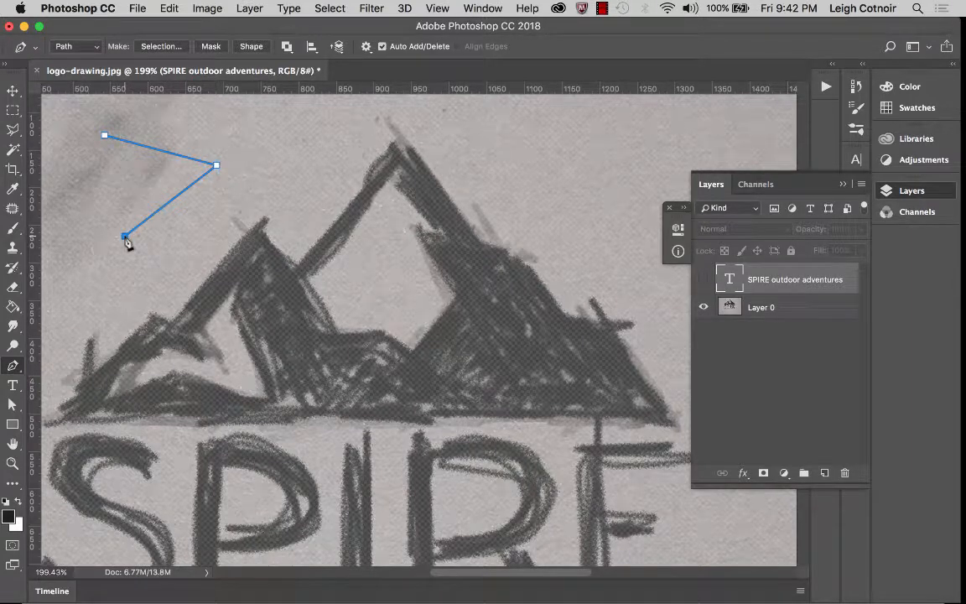
click(105, 136)
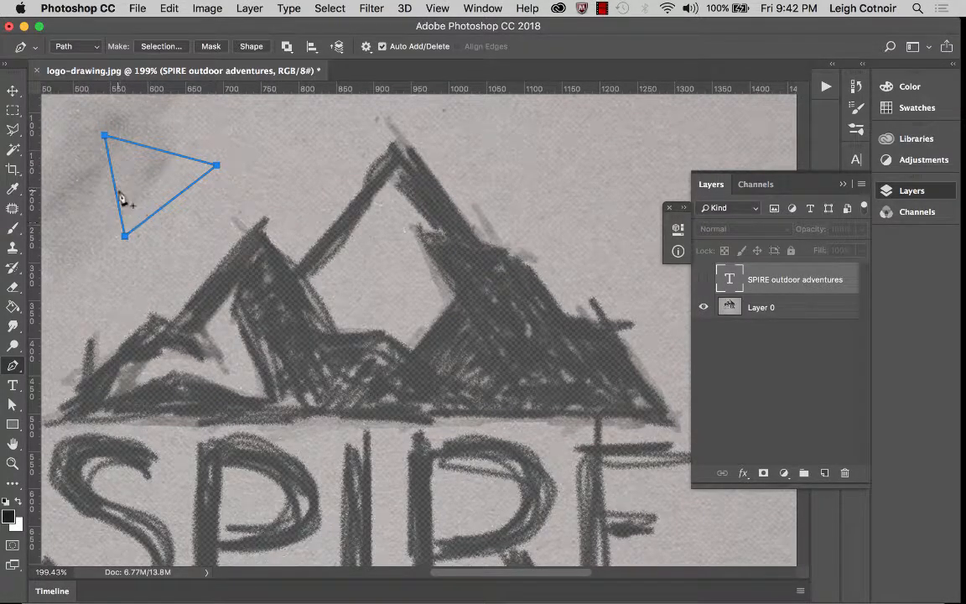
click(72, 46)
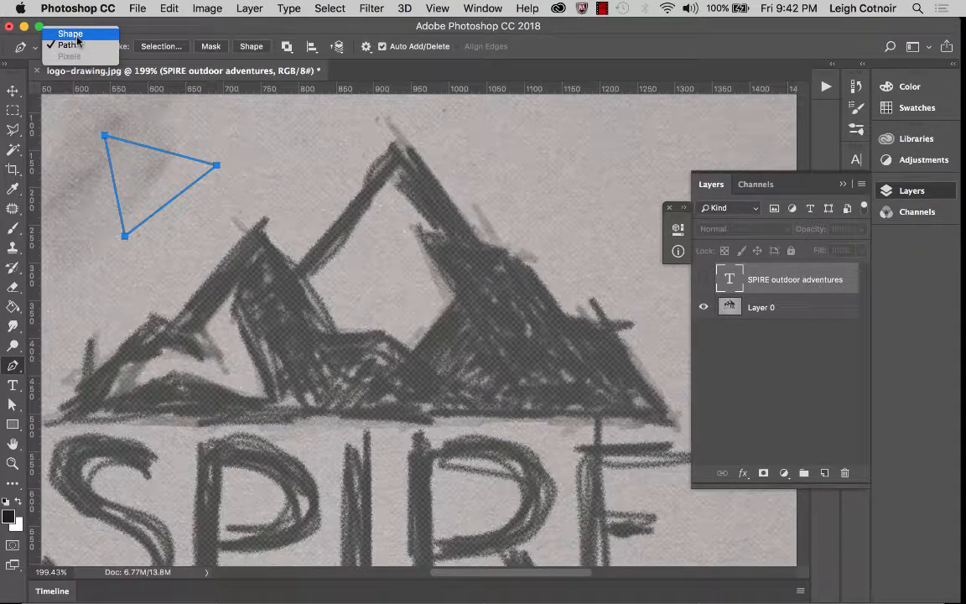
click(70, 45)
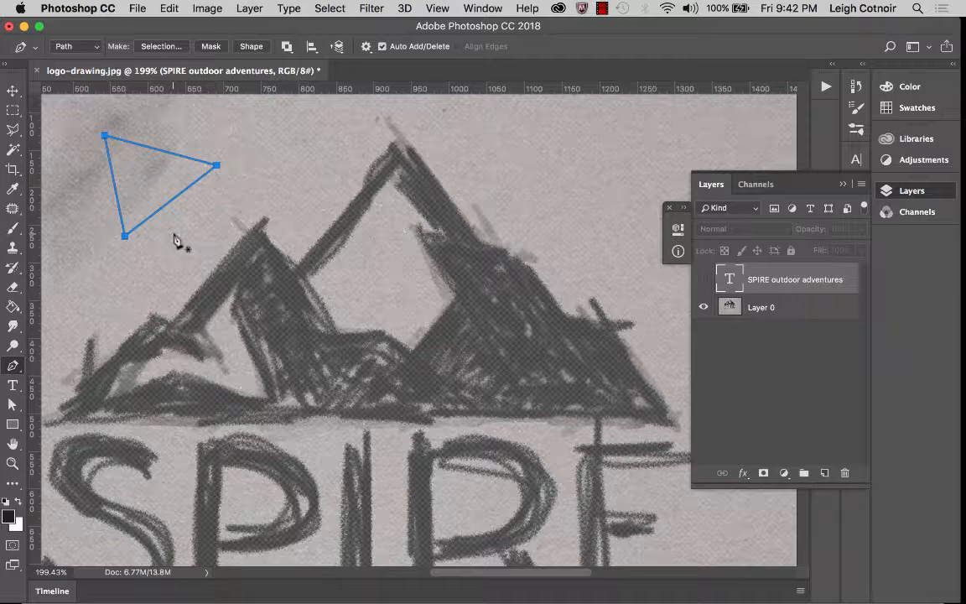
Step: Open the Paths panel beside the triangular path, load the Work Path as a selection, and close the panel
click(482, 7)
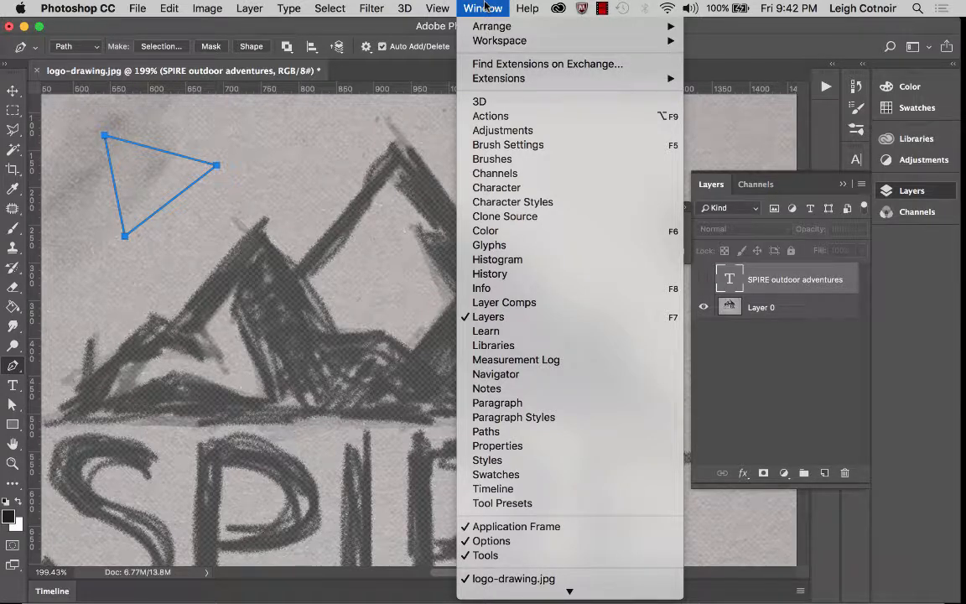
click(493, 431)
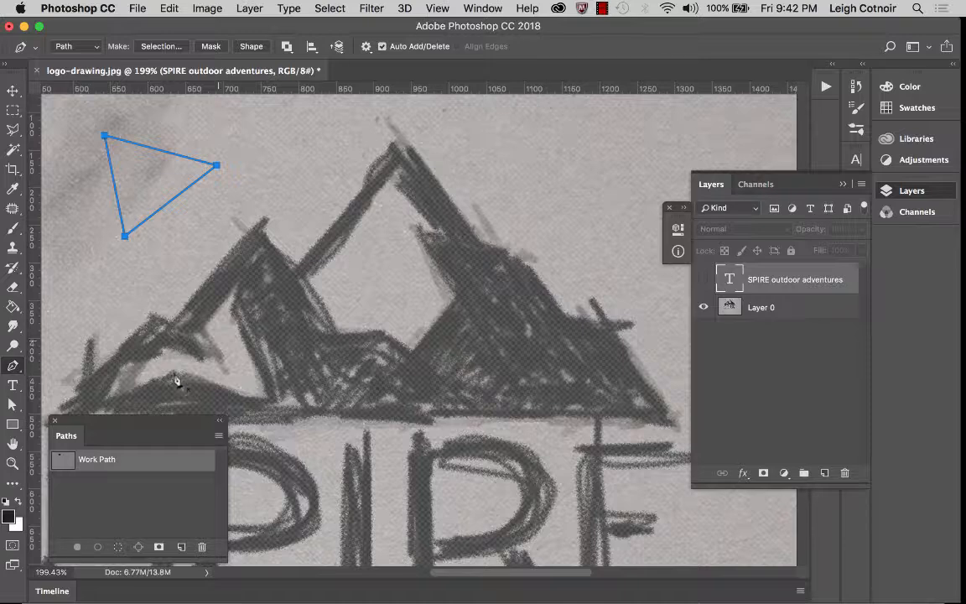
drag(140, 420, 450, 151)
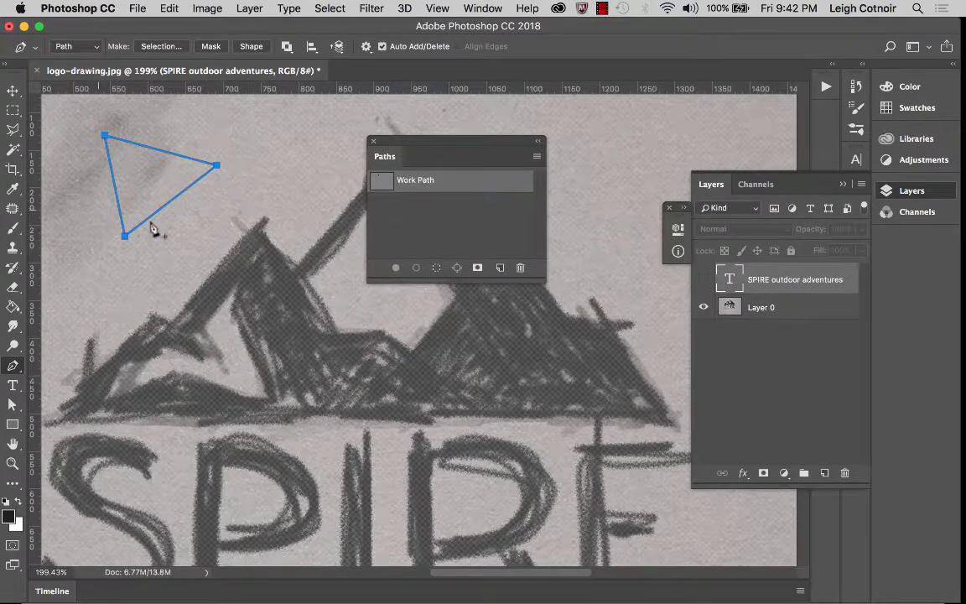
click(436, 269)
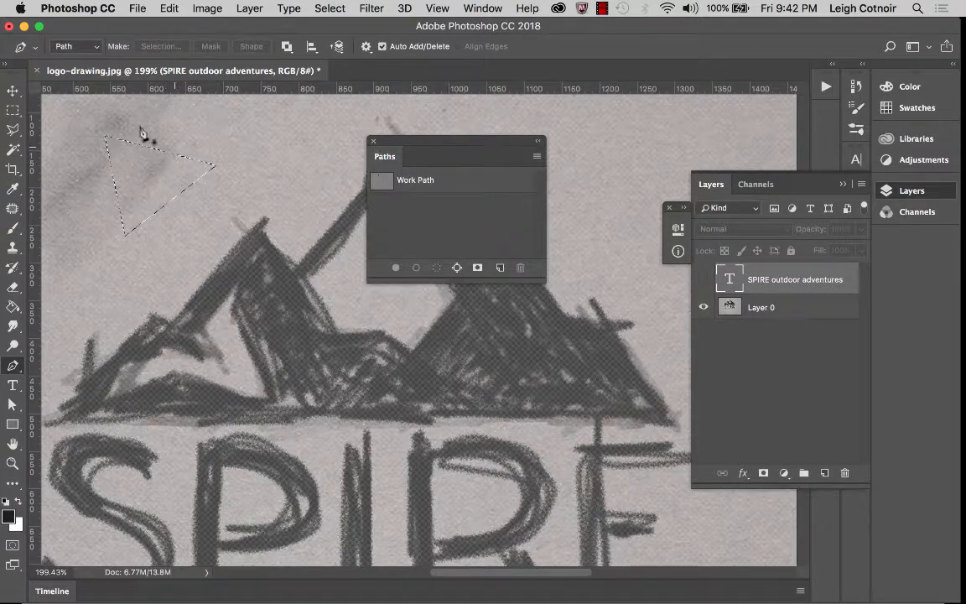
click(374, 144)
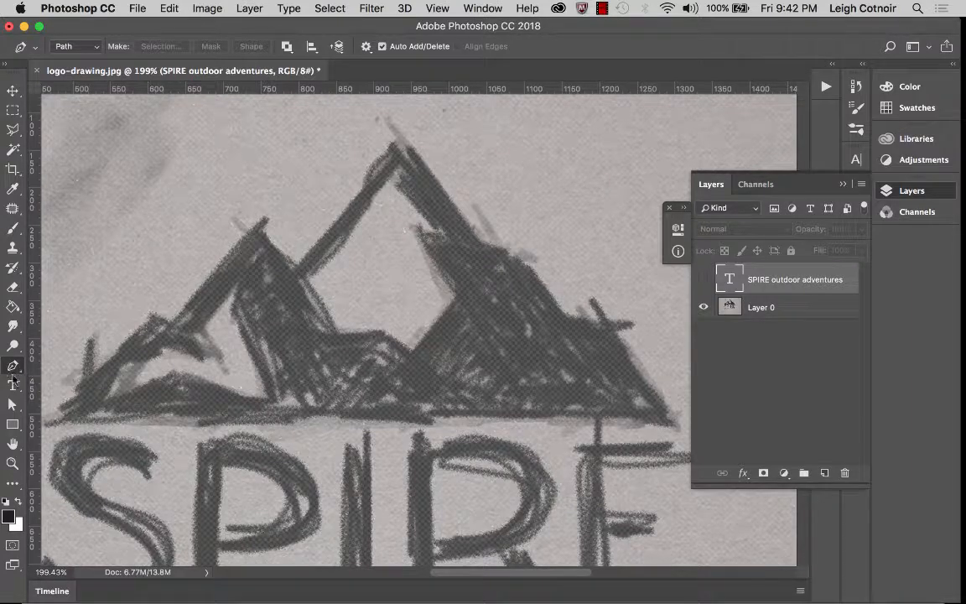
Step: Set the Pen tool mode to Shape and draw a filled three-point triangle about 92 by 84 px above the small left peak
click(96, 46)
click(67, 30)
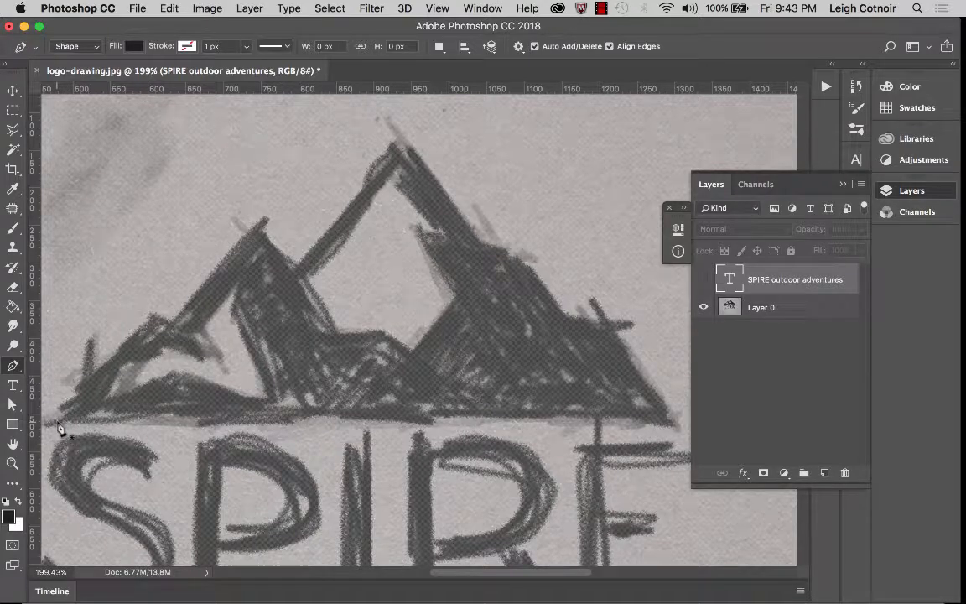
click(153, 137)
click(223, 176)
click(156, 201)
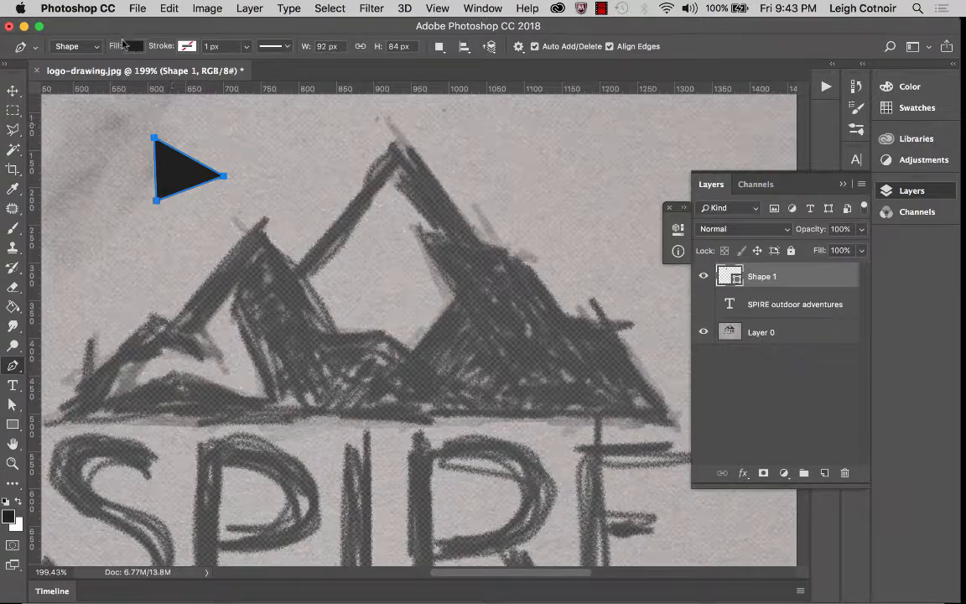
Step: Review the Pen tool's mode, stroke width and stroke type options, keeping them as set, and delete the black triangle
click(73, 47)
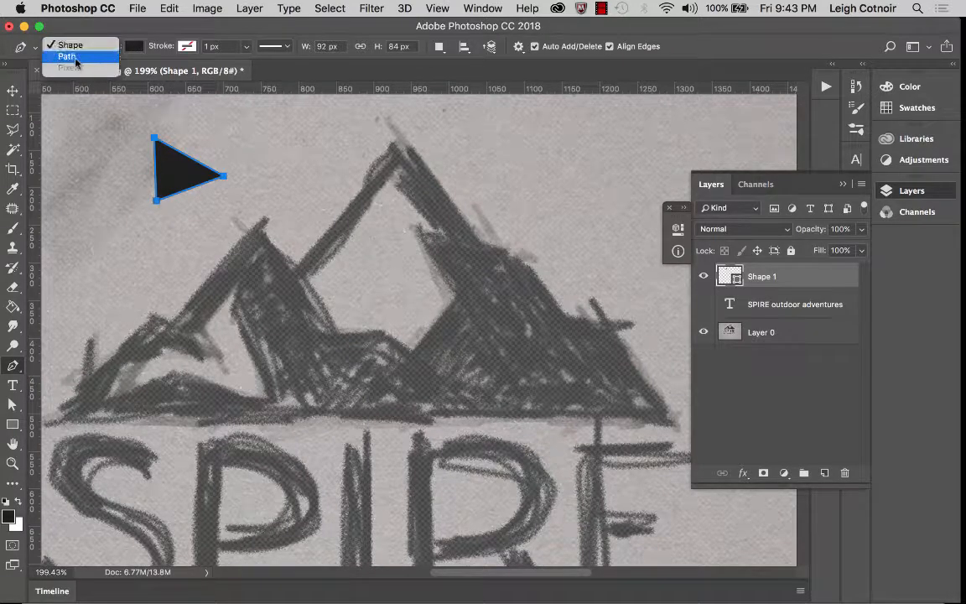
click(81, 47)
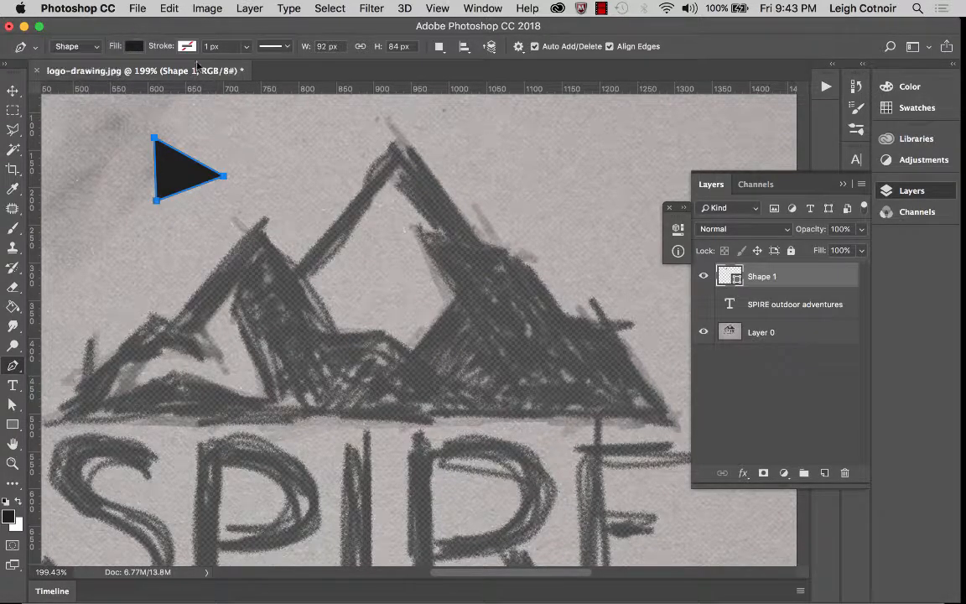
click(246, 47)
click(254, 37)
click(285, 47)
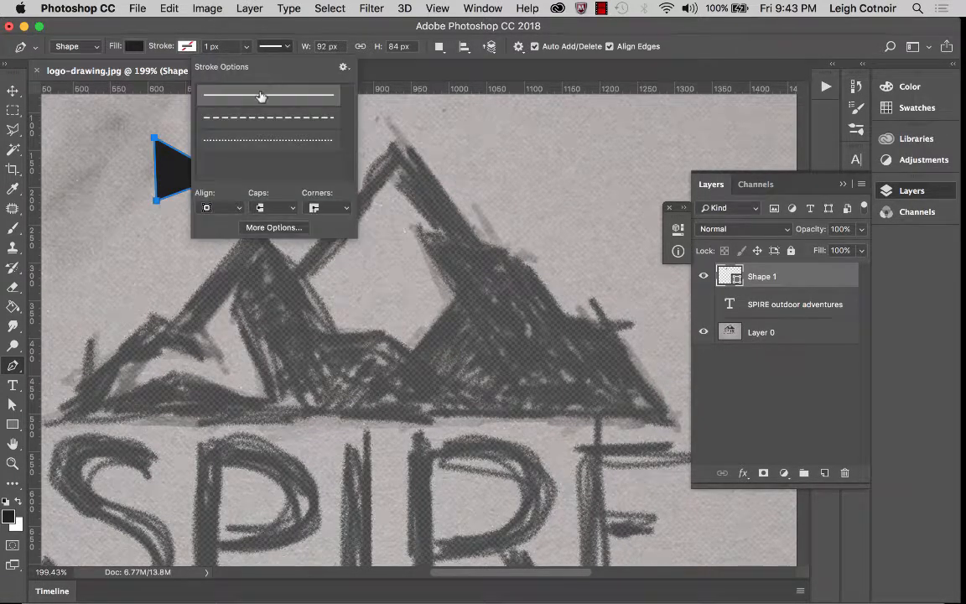
click(291, 34)
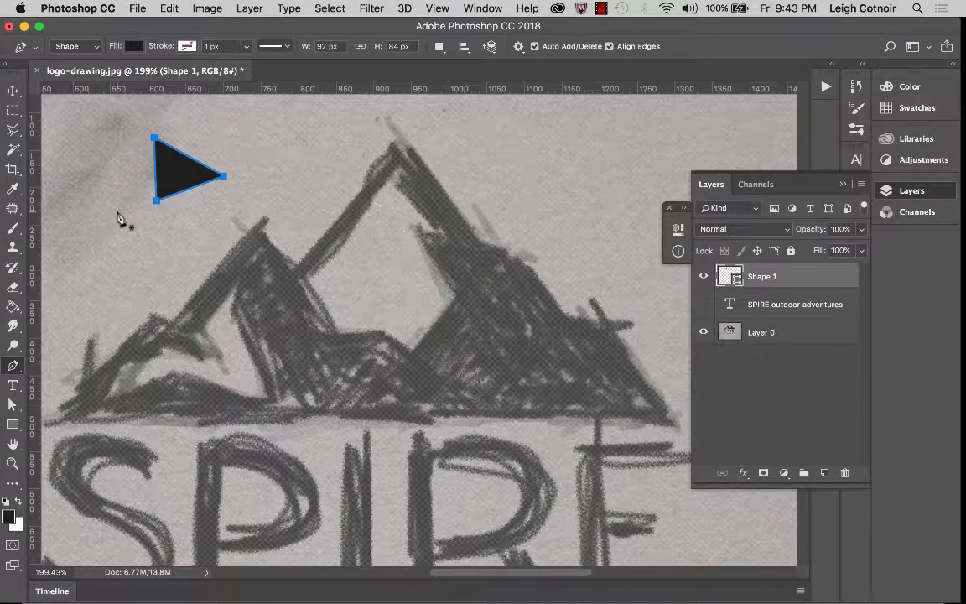
key(Delete)
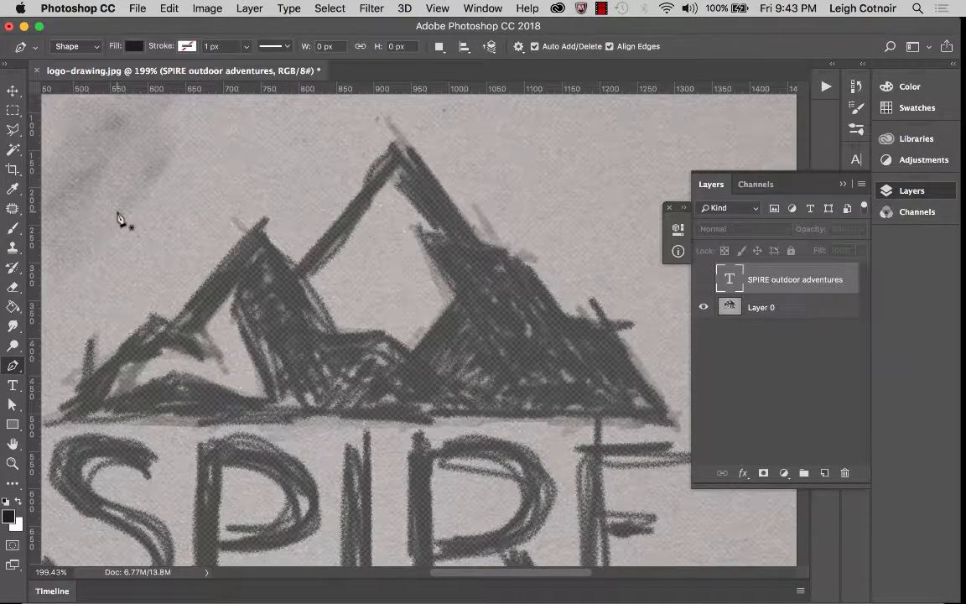
Step: Draw an open black shape of four anchor points with curved segments, about 134 by 181 px, above the left peak
click(132, 130)
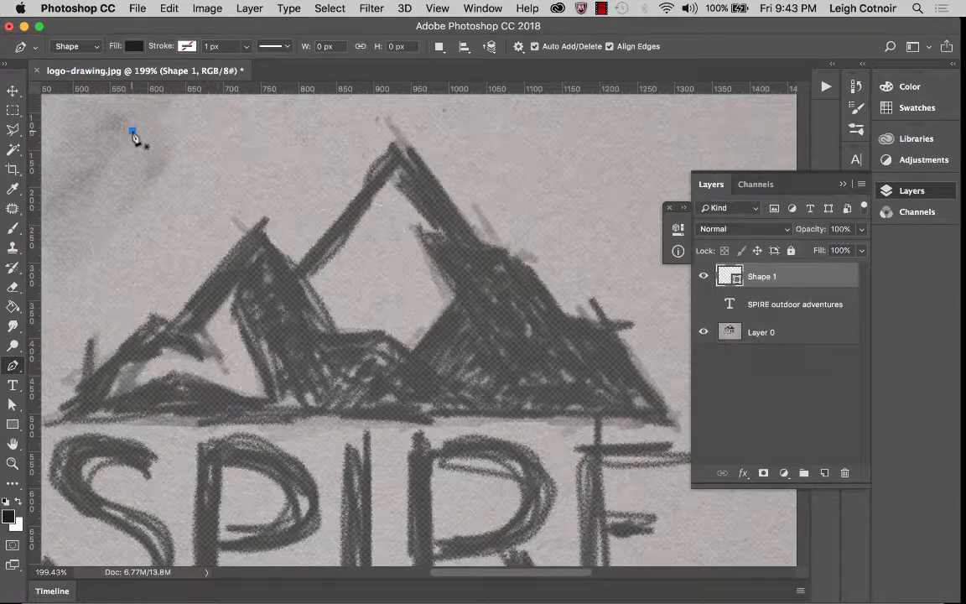
drag(227, 147, 254, 199)
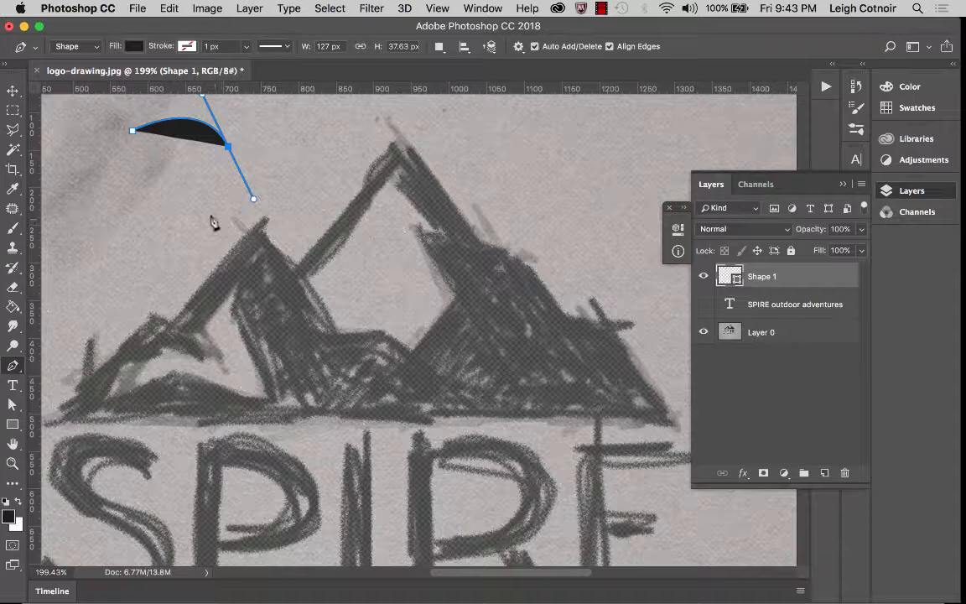
drag(186, 183, 191, 215)
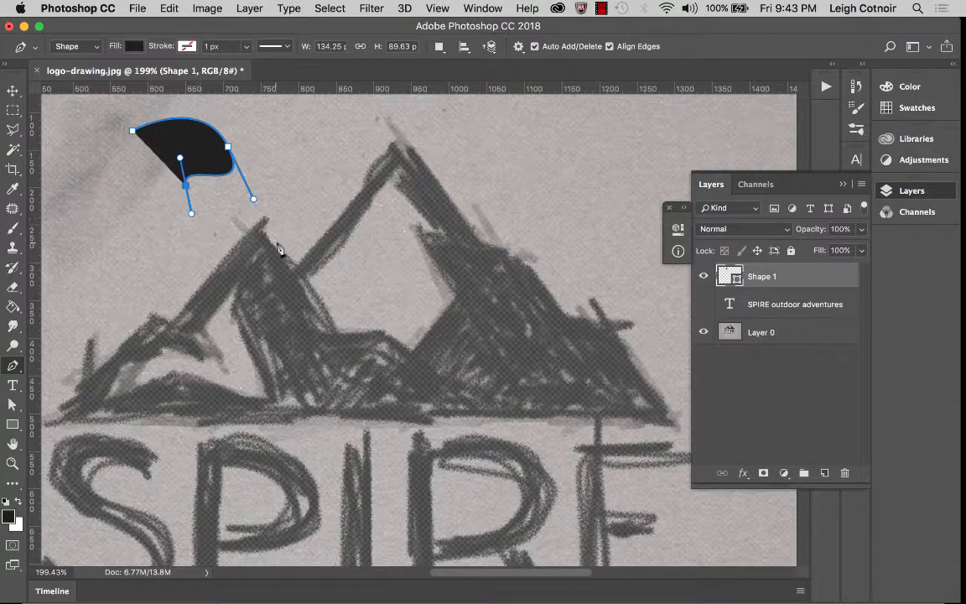
drag(211, 250, 320, 231)
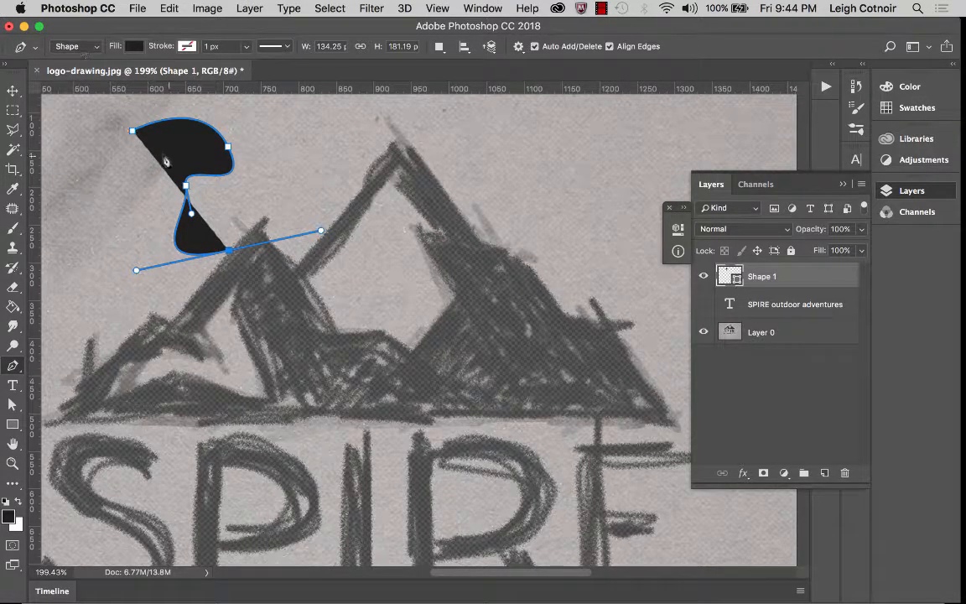
Step: Keep the Pen tool mode on Shape, undo the last curved segment, and delete the curved black shape
click(94, 47)
click(88, 43)
key(super+z)
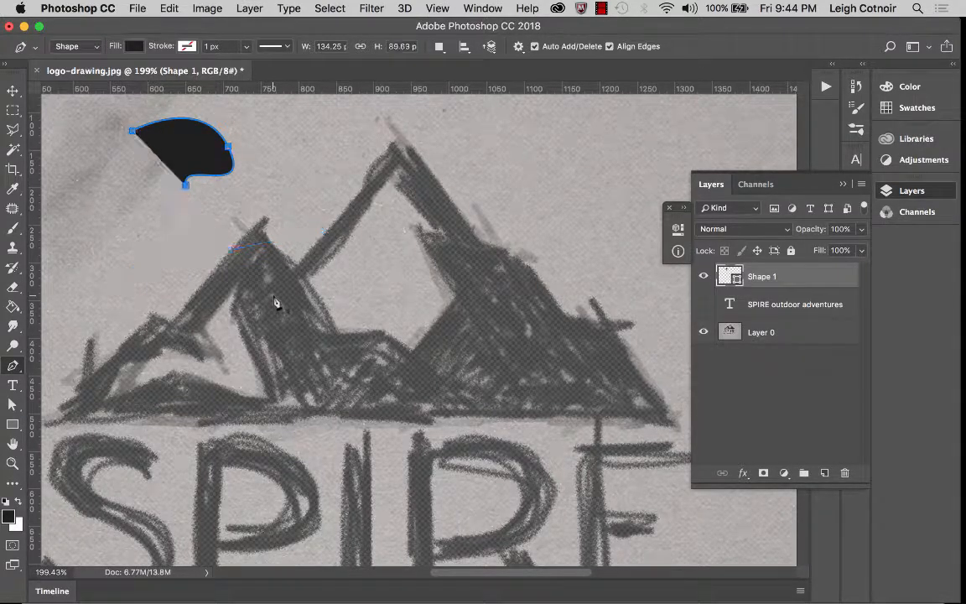
key(Delete)
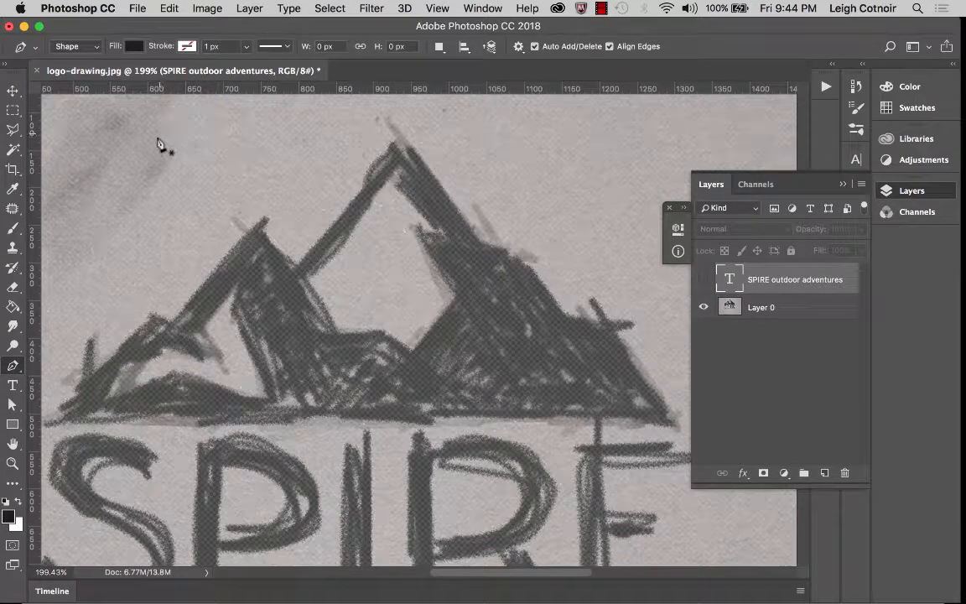
Step: Draw a closed four-point black shape about 99 by 200 px above the left peak, combining one curved segment with straight segments
click(196, 129)
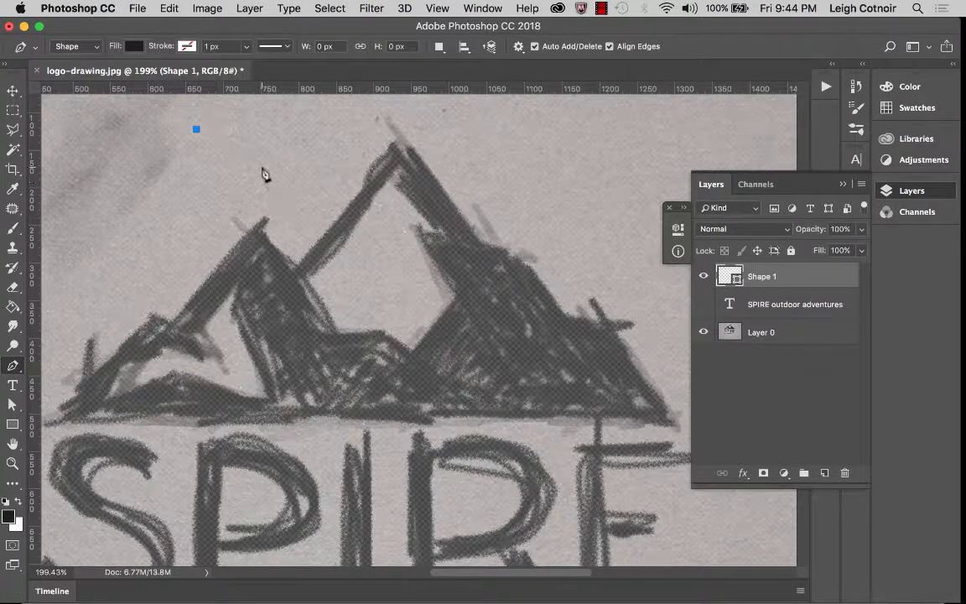
drag(262, 174, 283, 246)
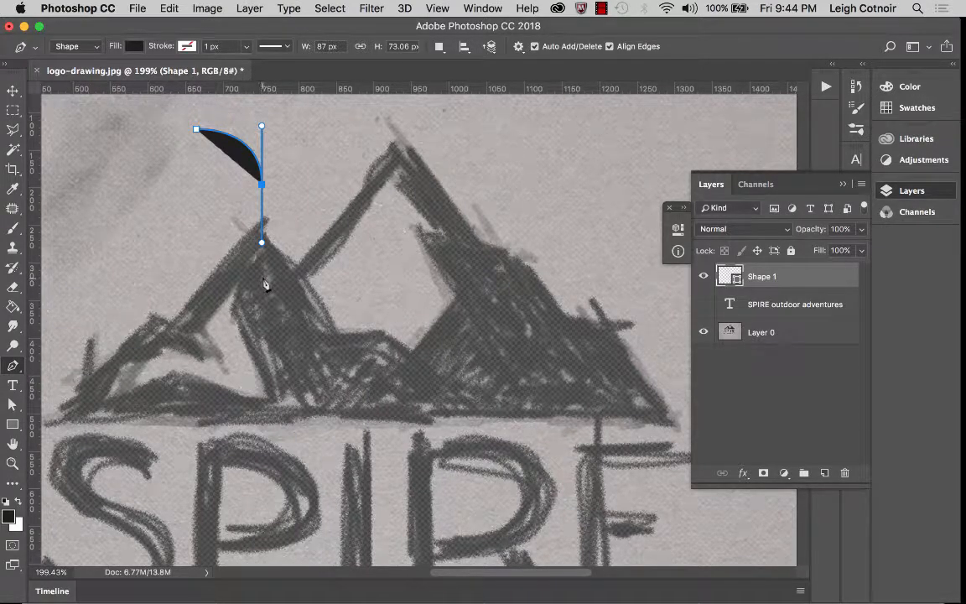
click(262, 279)
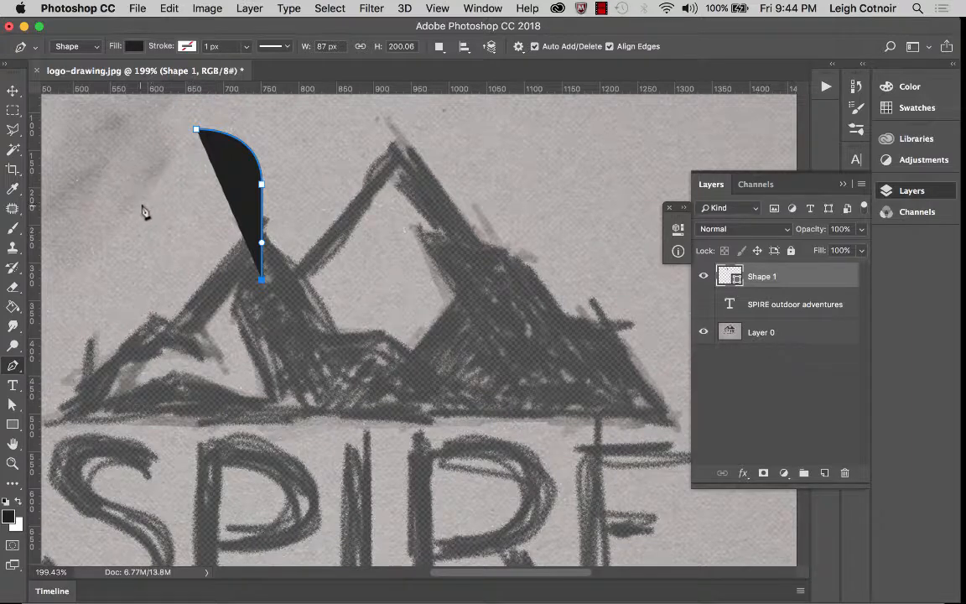
click(187, 205)
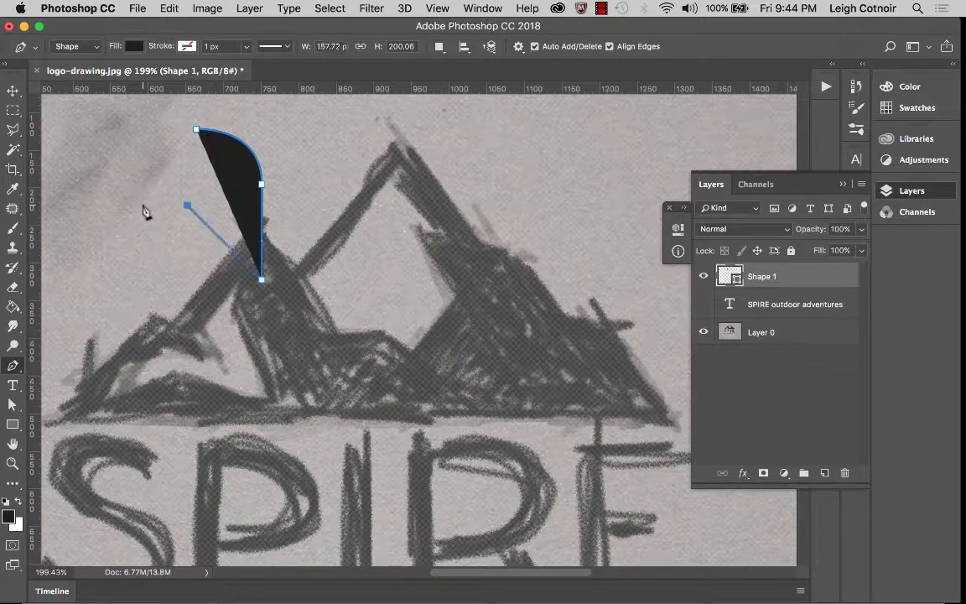
click(197, 134)
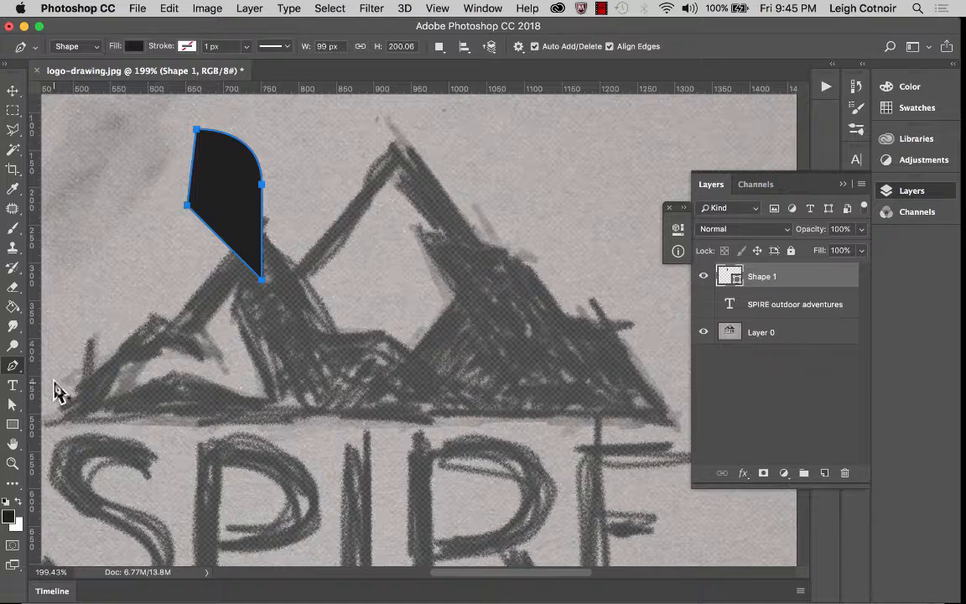
Step: Convert the black shape's upper-left corner point into a smooth point with the Convert Point tool
click(14, 367)
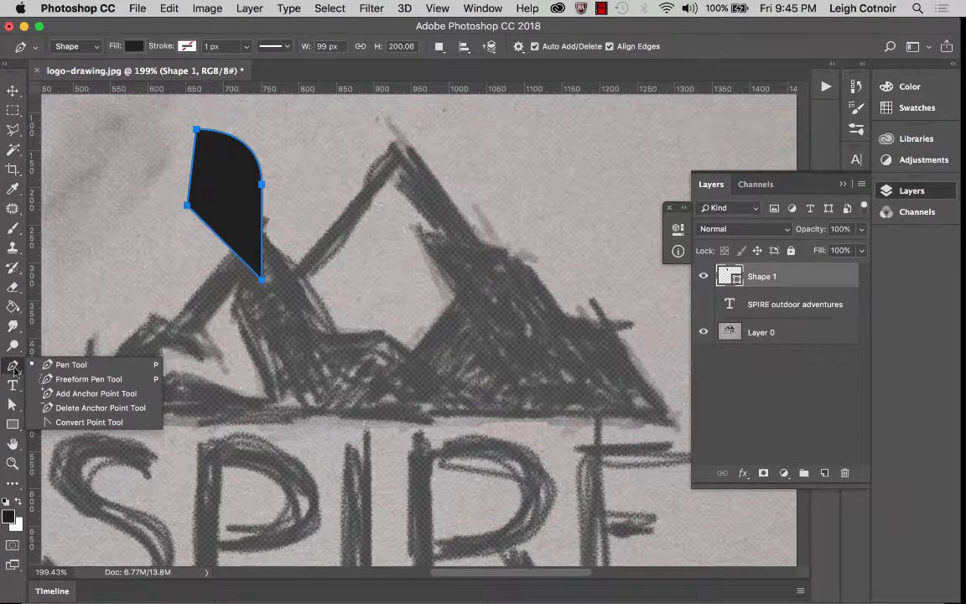
click(69, 423)
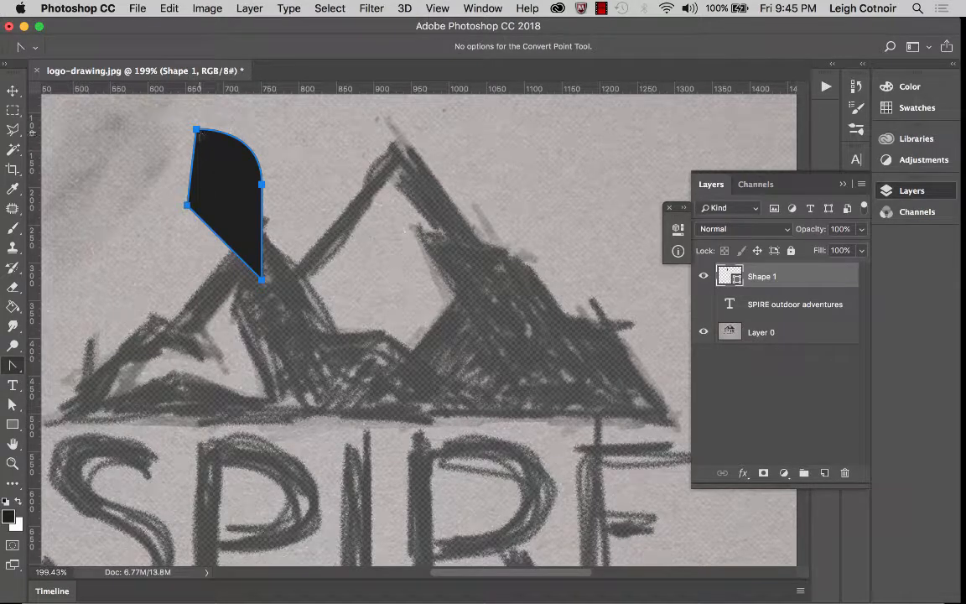
drag(195, 130, 222, 120)
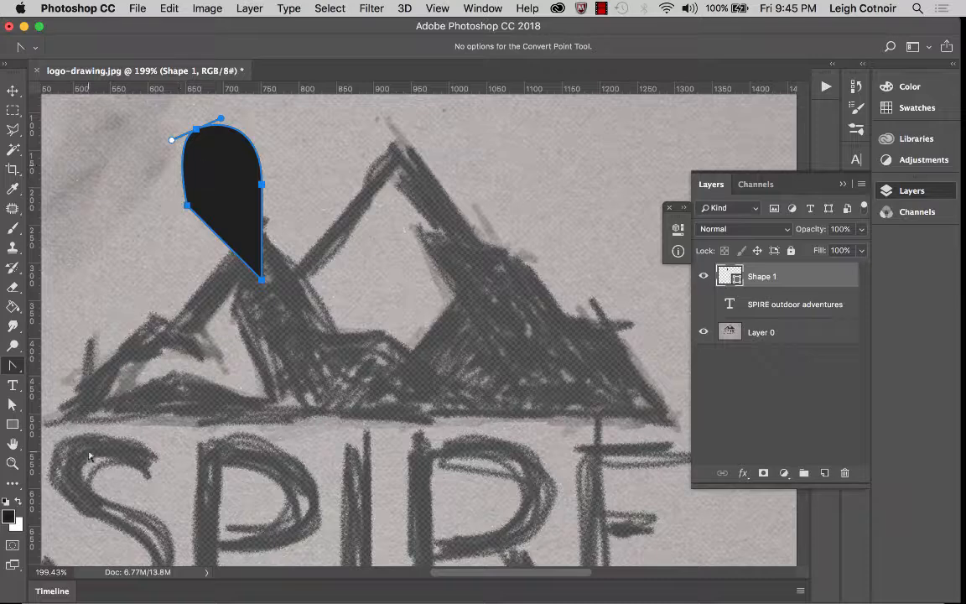
Step: Lengthen the left handle of the upper smooth point with the Direct Selection tool, widening the black shape to about 113 px
drag(16, 403, 76, 411)
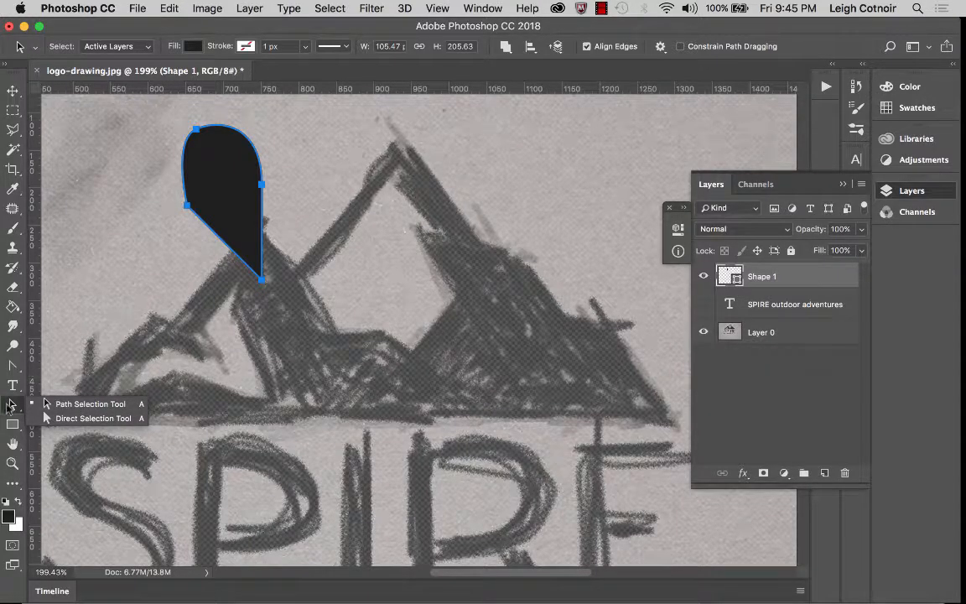
click(81, 419)
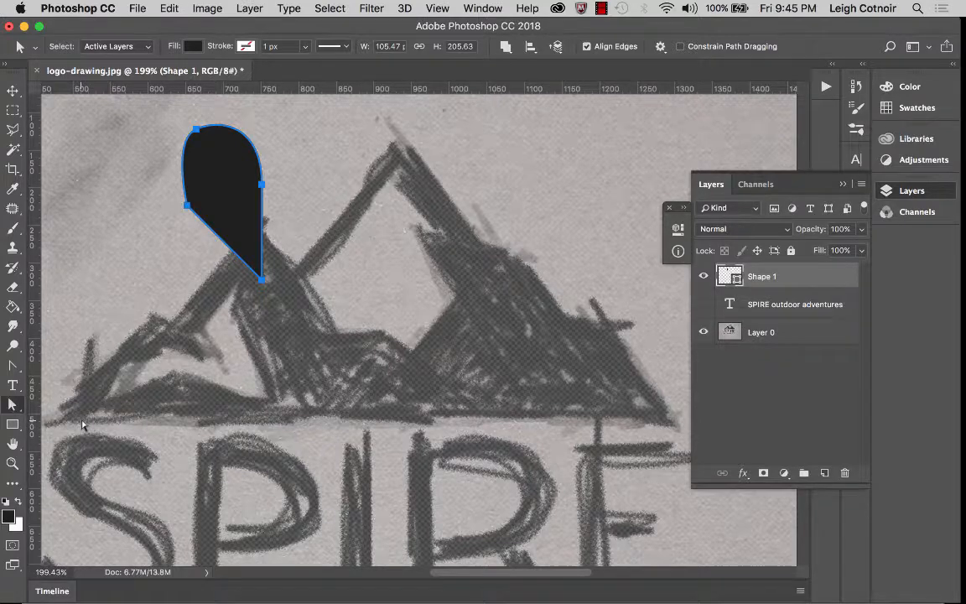
click(195, 131)
drag(164, 145, 162, 144)
drag(160, 145, 157, 148)
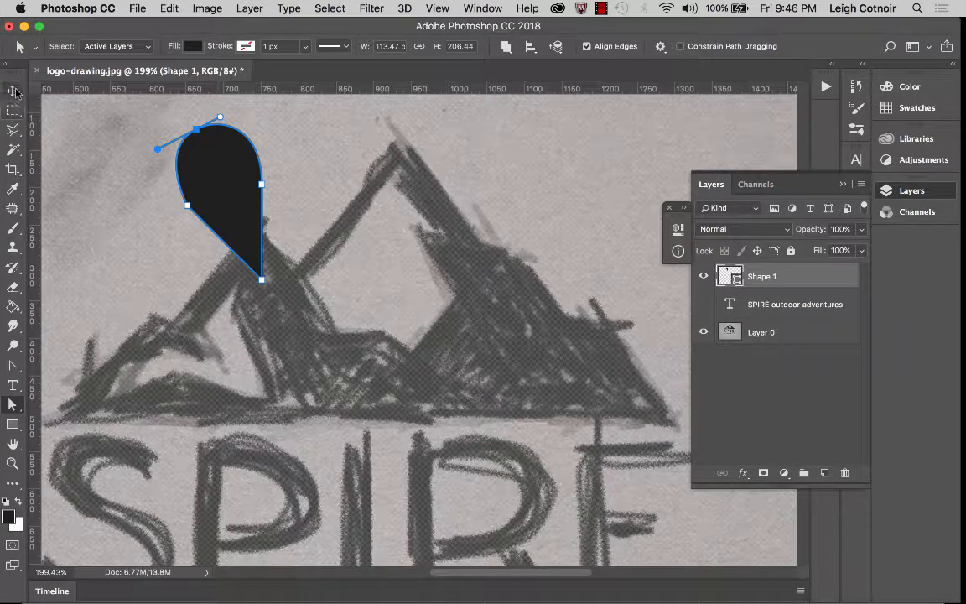
Step: Select the whole black teardrop shape with a selection tool and delete it
click(13, 366)
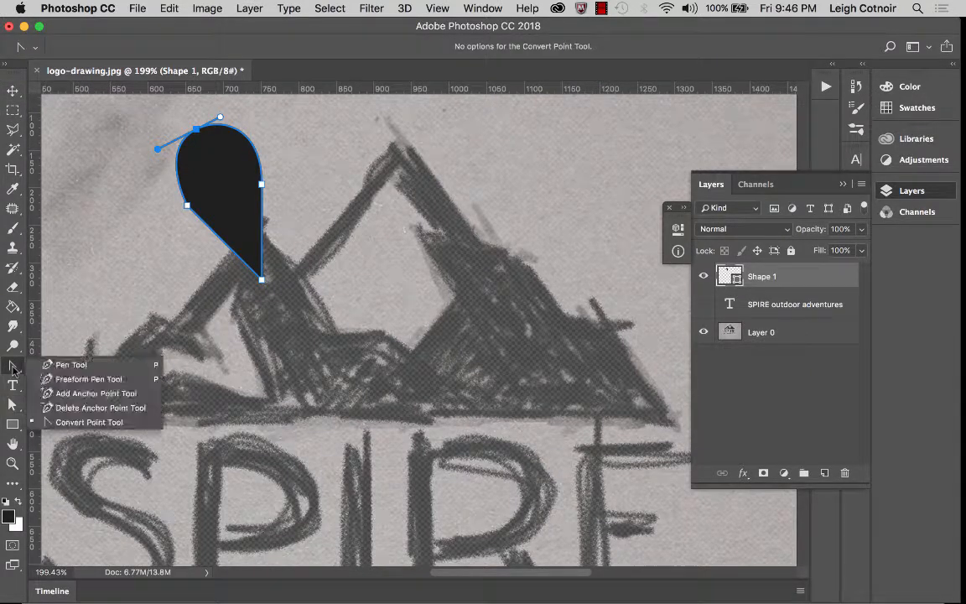
click(50, 365)
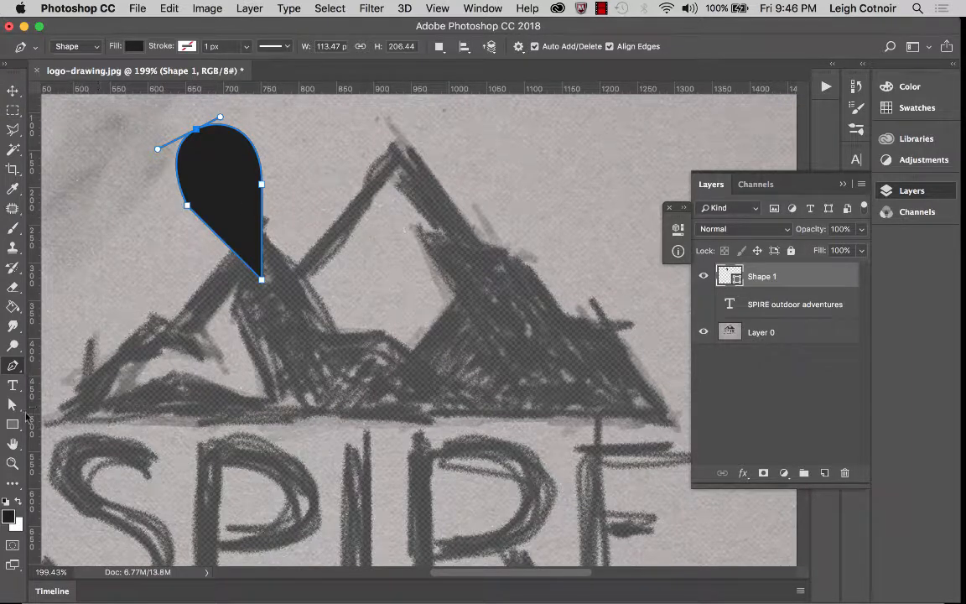
click(12, 404)
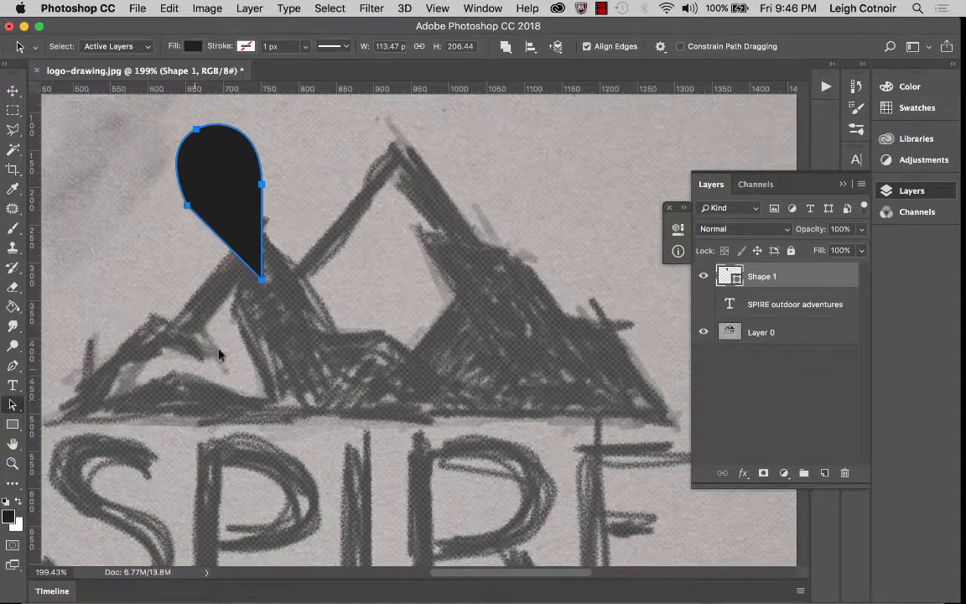
click(303, 148)
click(211, 179)
key(Delete)
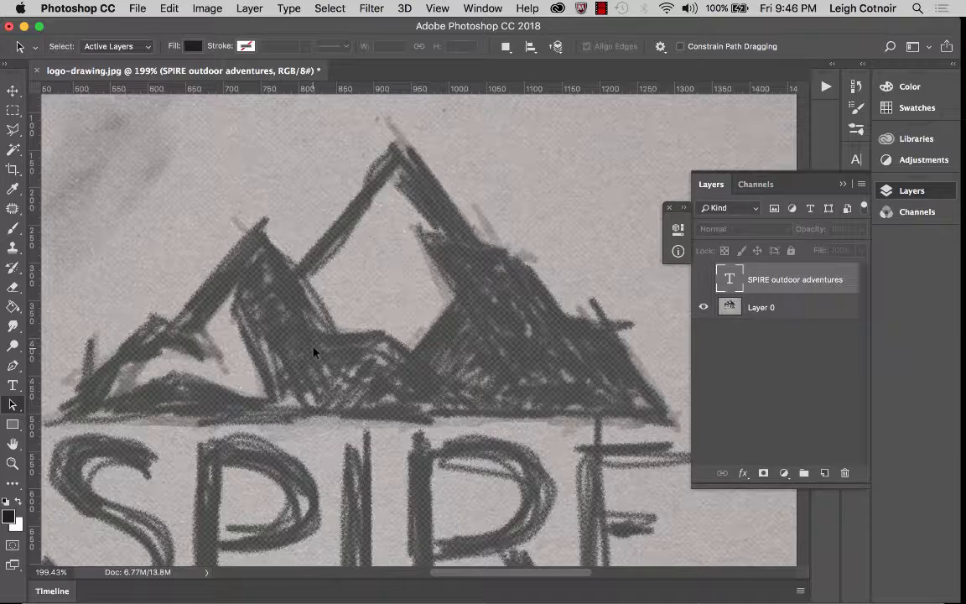
Step: Start a black Pen tool shape with a straight horizontal baseline about 821 px long under the sketched mountains, from left end to right end
click(15, 368)
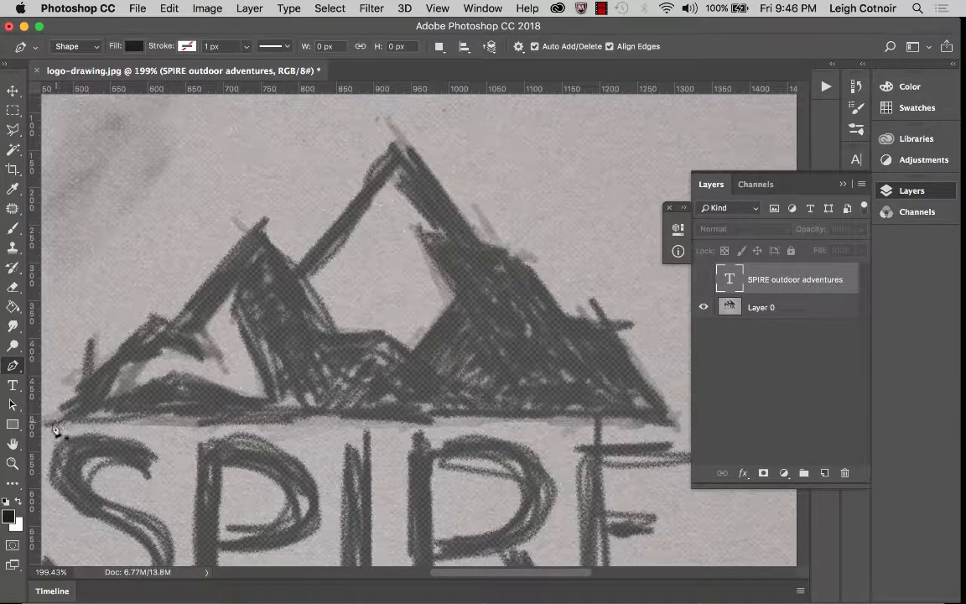
scroll(72, 428, down, 5)
scroll(72, 428, left, 3)
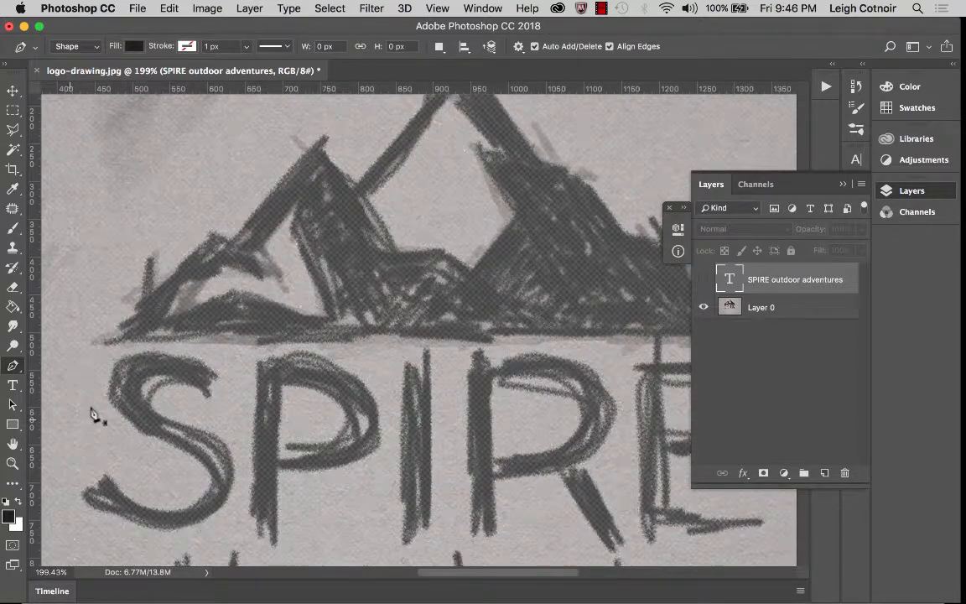
click(108, 340)
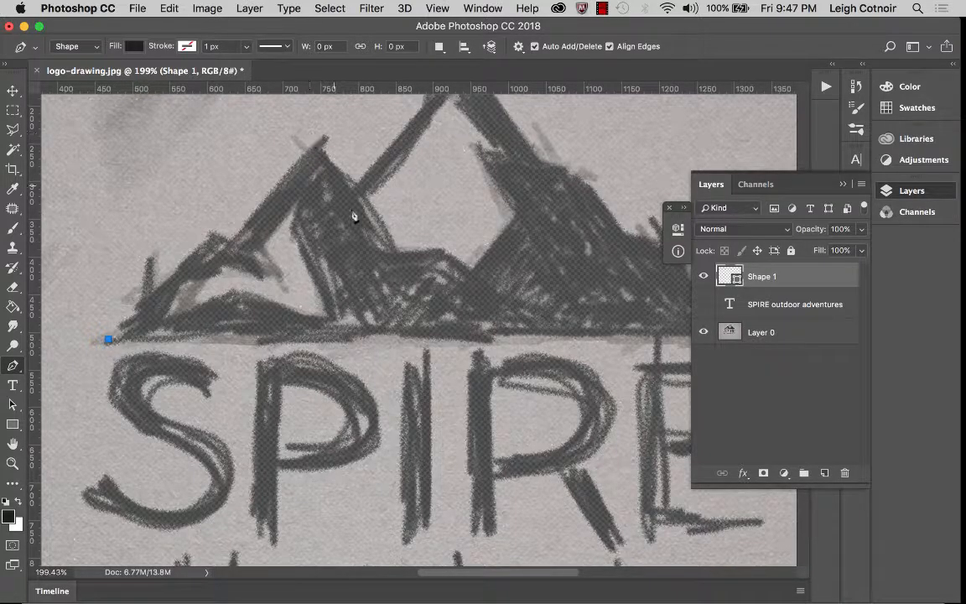
scroll(254, 339, right, 3)
scroll(254, 339, up, 1)
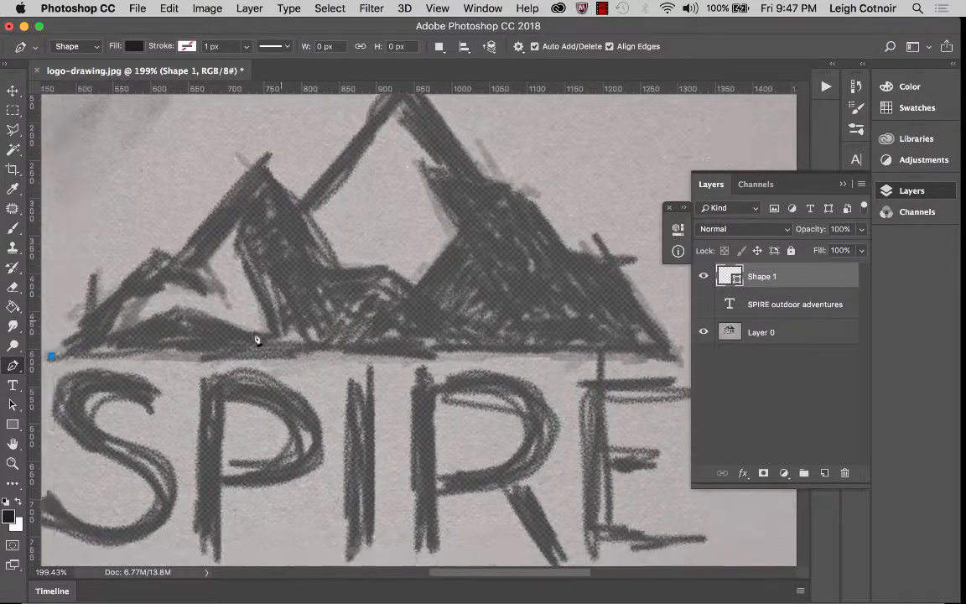
scroll(256, 339, down, 2)
scroll(255, 339, right, 2)
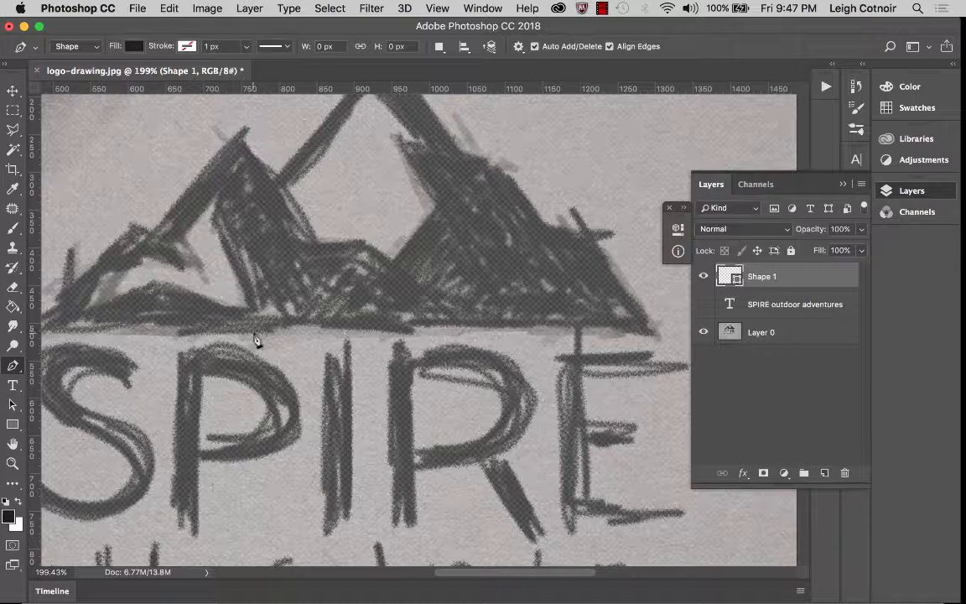
scroll(256, 339, down, 2)
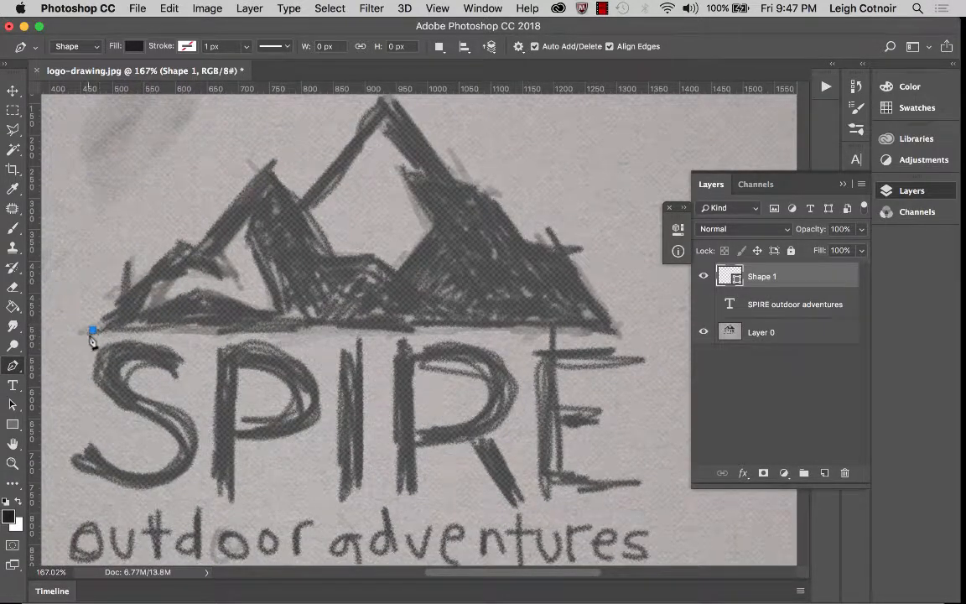
click(612, 330)
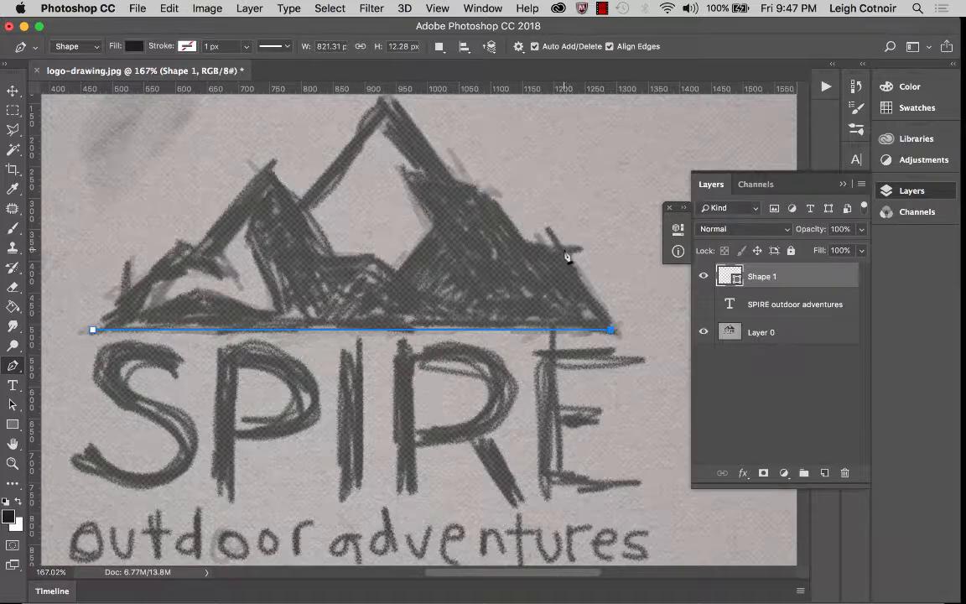
Step: Trace the mountains' right slope up to the main summit with five straight-segment corner points following the two ledges
click(565, 251)
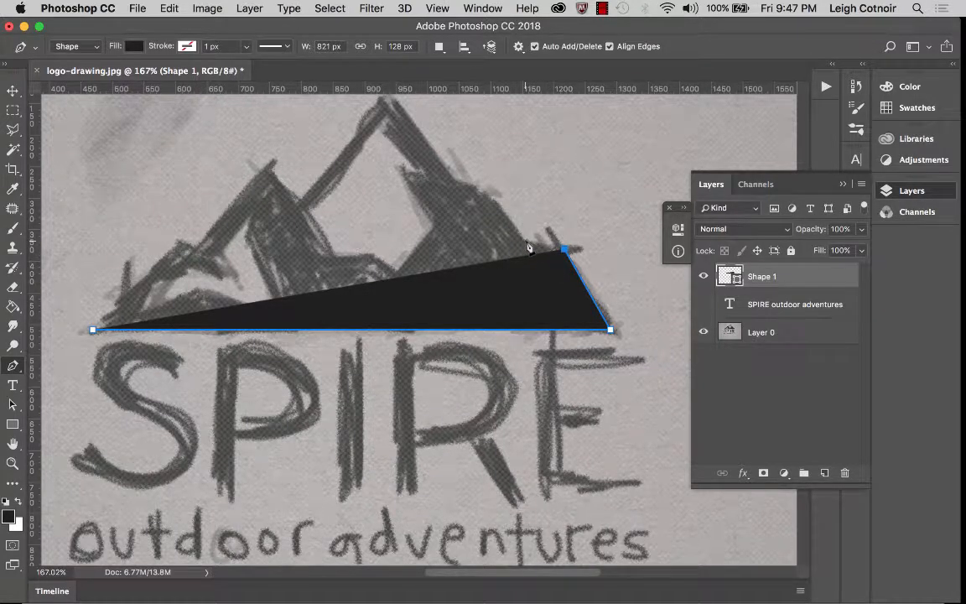
click(526, 242)
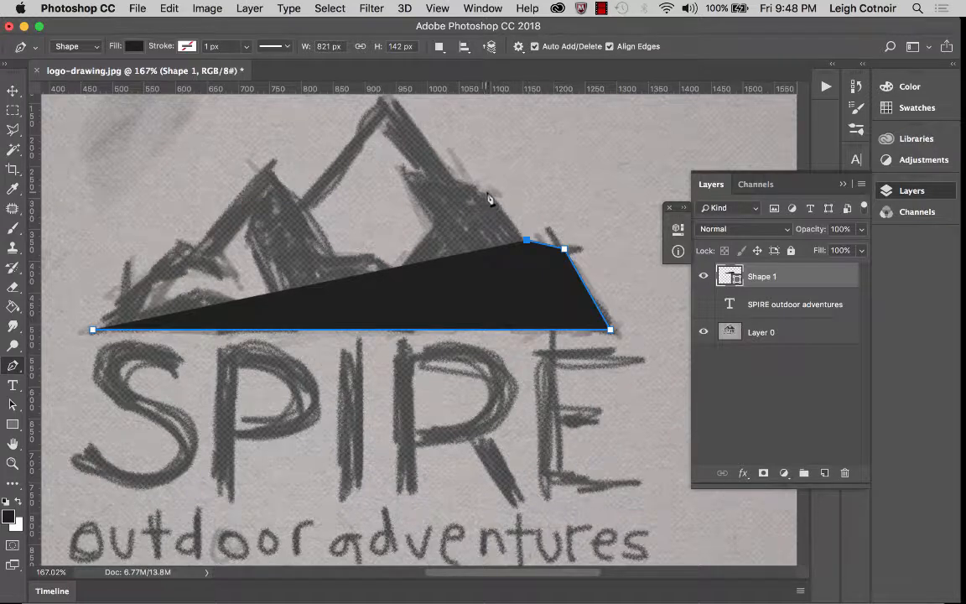
click(487, 193)
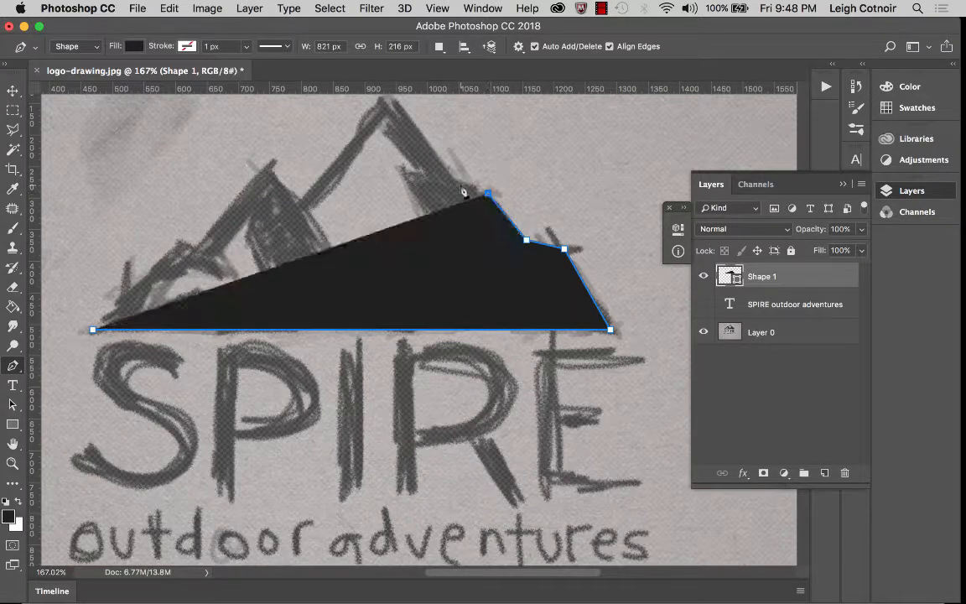
click(456, 181)
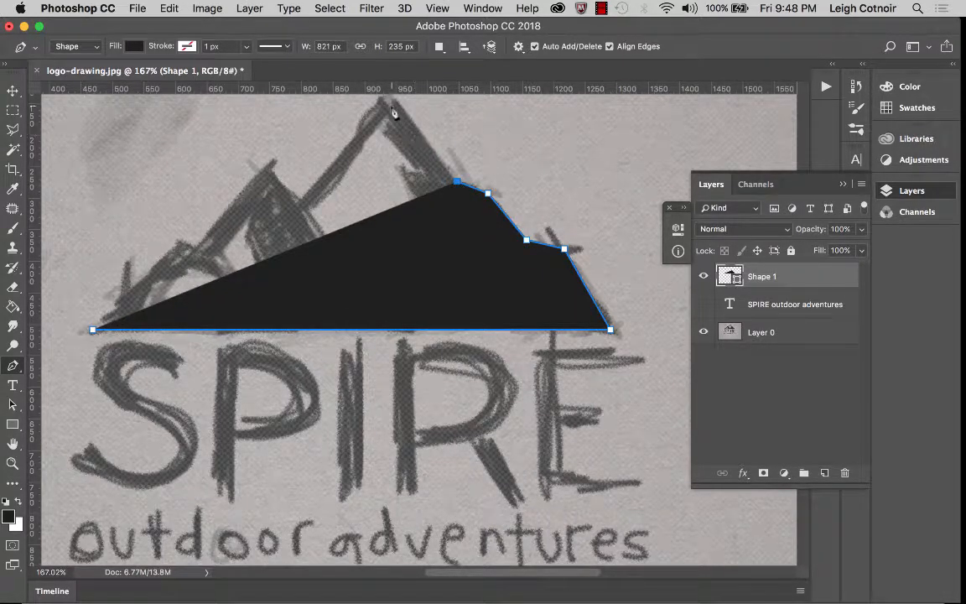
click(389, 100)
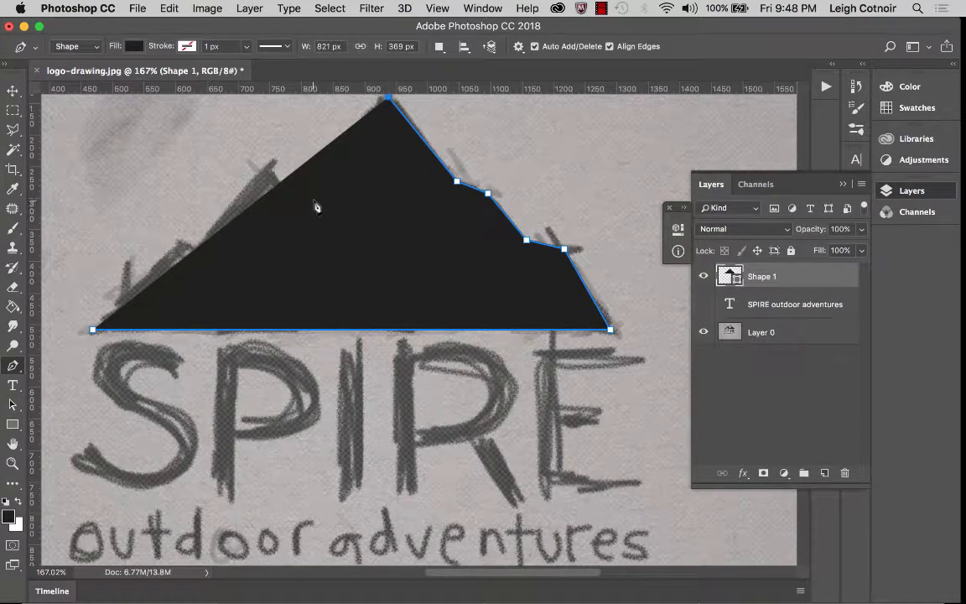
Step: Trace the left side down over both lower peaks and valleys with straight segments, closing the mountain shape at about 821 by 369 px
click(315, 202)
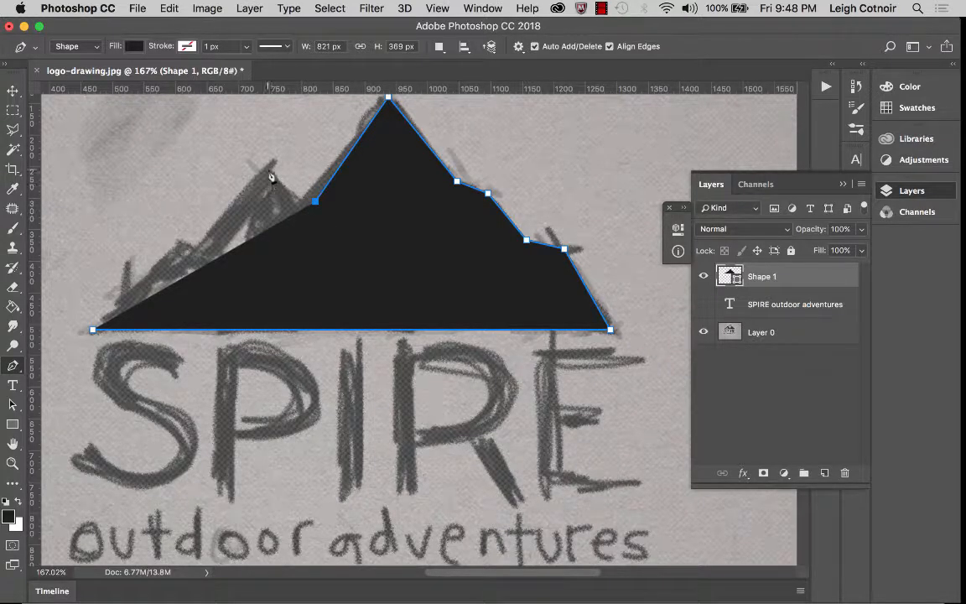
drag(285, 218, 267, 168)
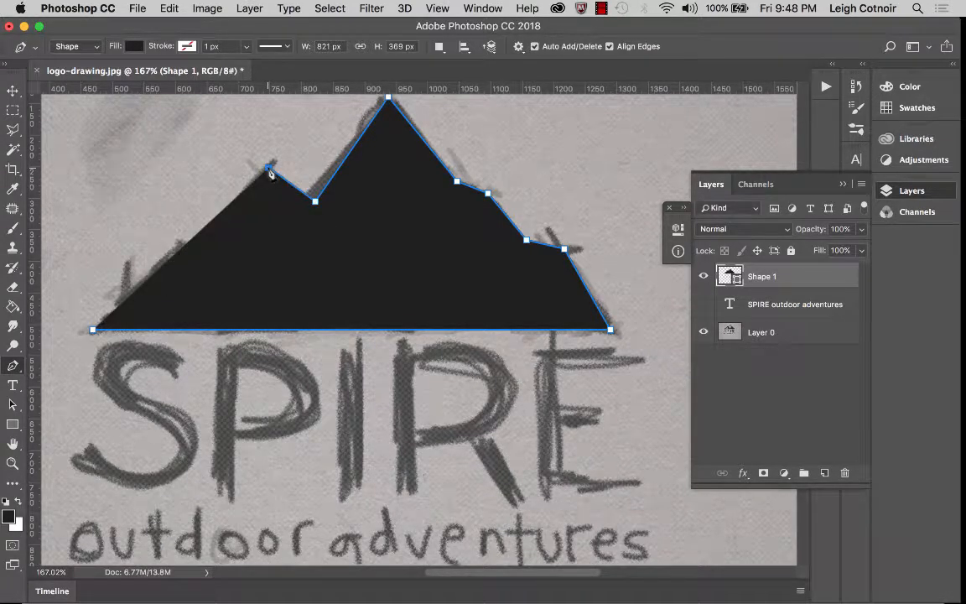
drag(190, 238, 207, 255)
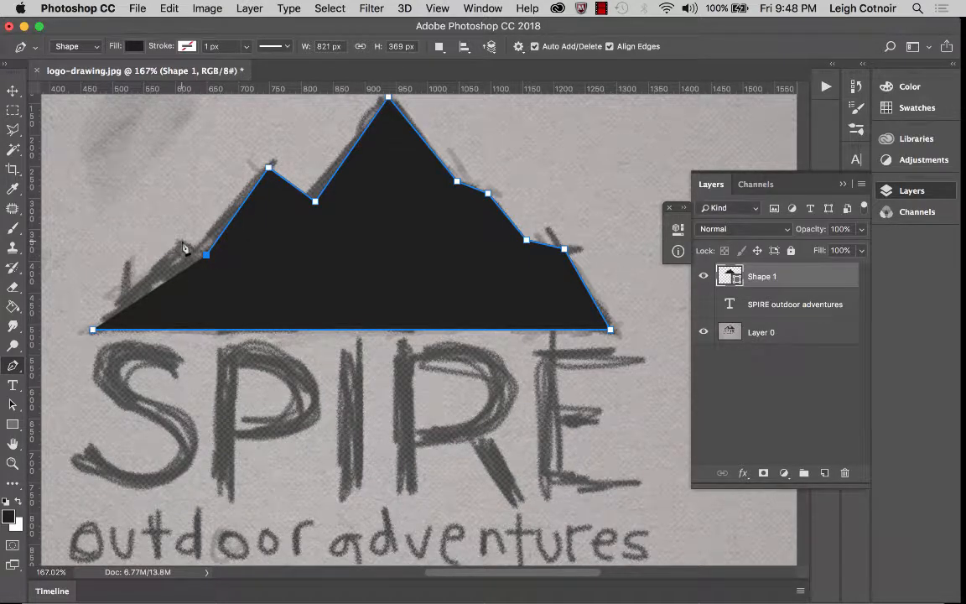
click(182, 242)
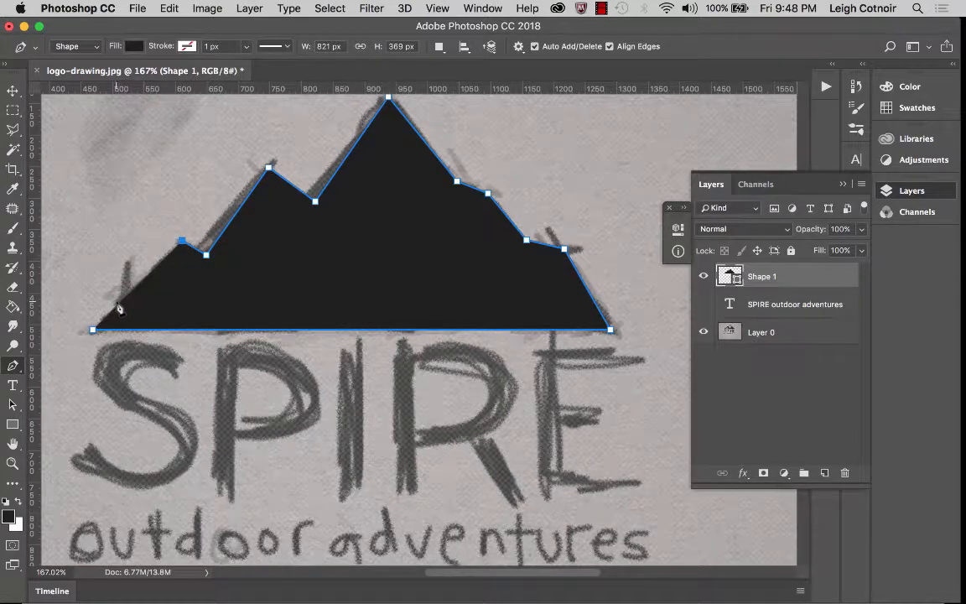
click(115, 301)
click(92, 330)
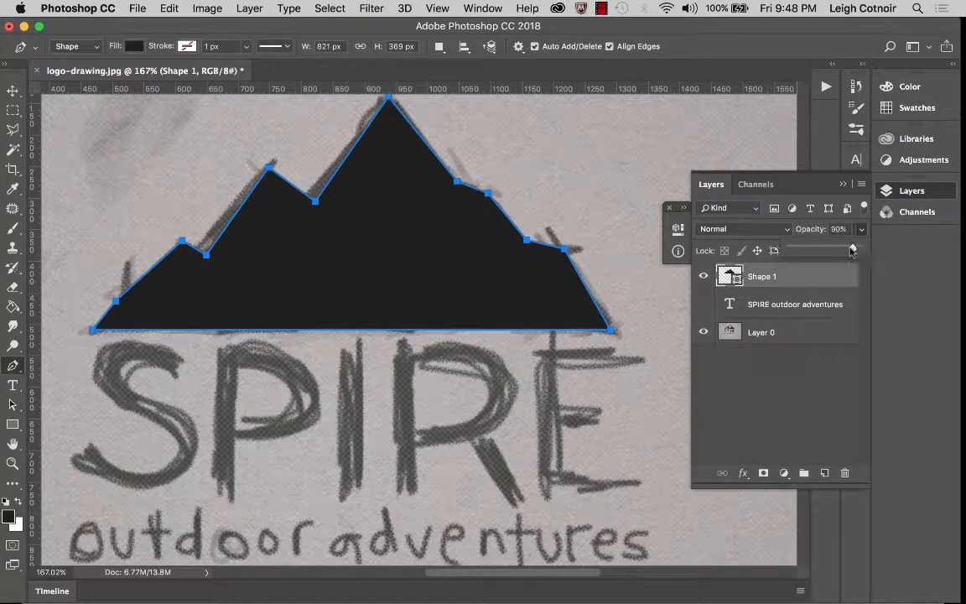
Step: Lower the mountain shape layer's opacity to 18% so the sketch shows through
drag(861, 229, 819, 248)
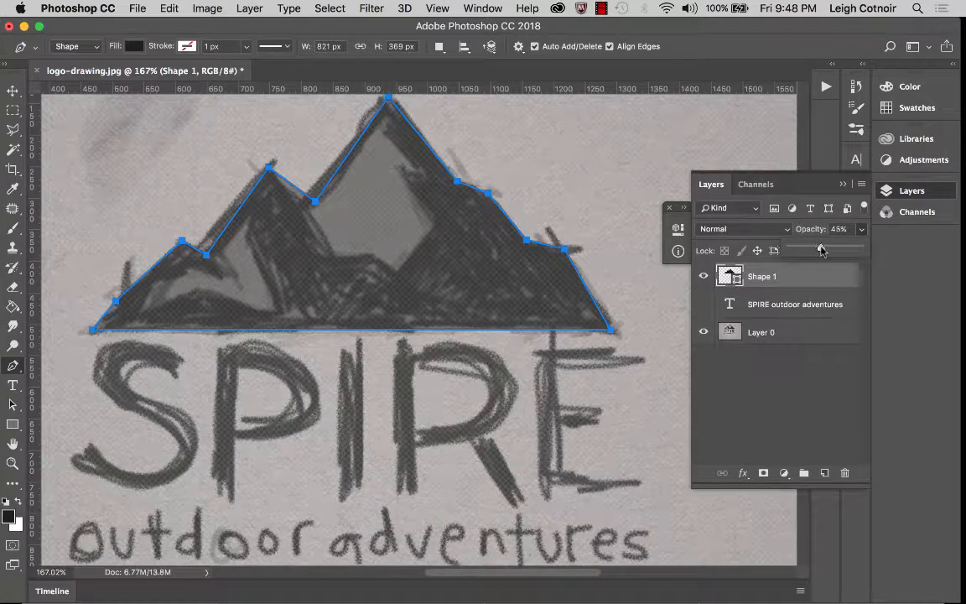
drag(821, 249, 802, 250)
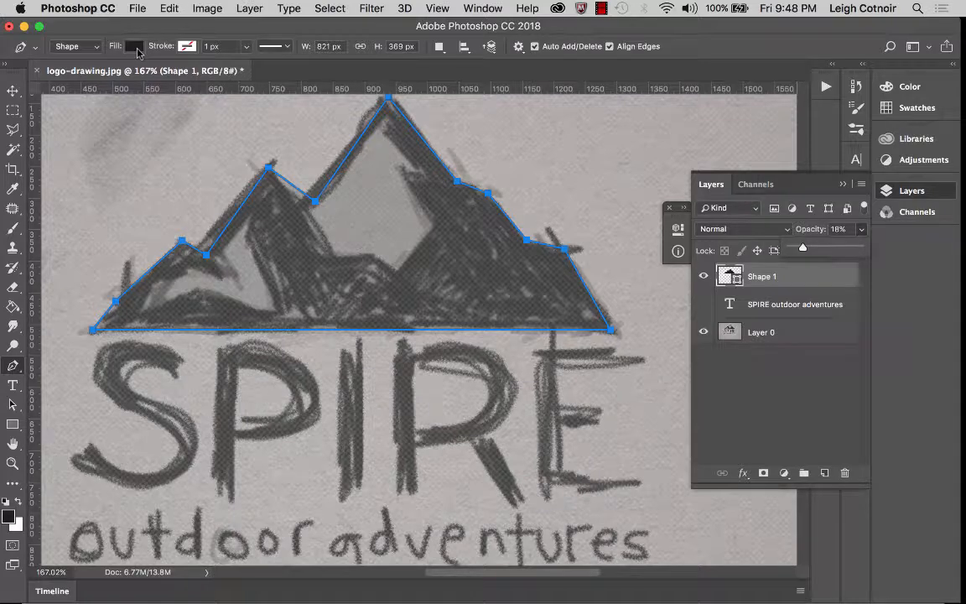
Step: Move the valley anchor points on both sides of the left peak onto the sketched outline with the Direct Selection tool
scroll(288, 334, up, 2)
scroll(288, 335, left, 2)
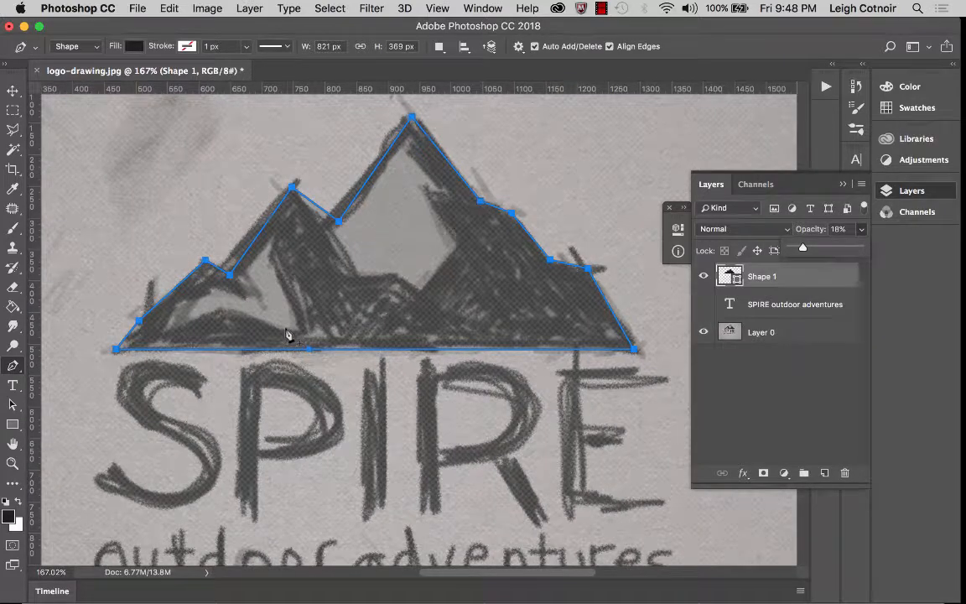
scroll(288, 334, up, 3)
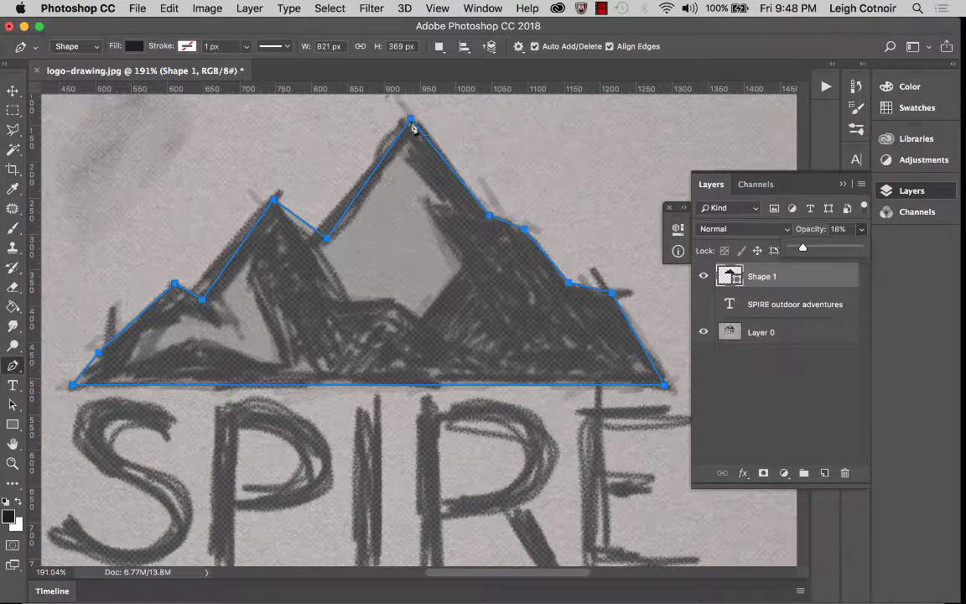
click(13, 404)
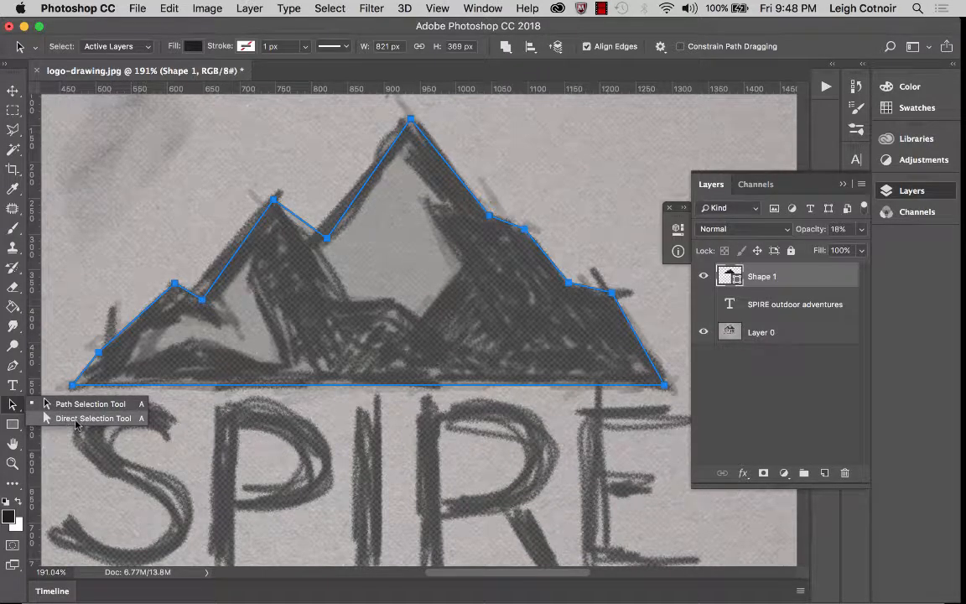
click(74, 419)
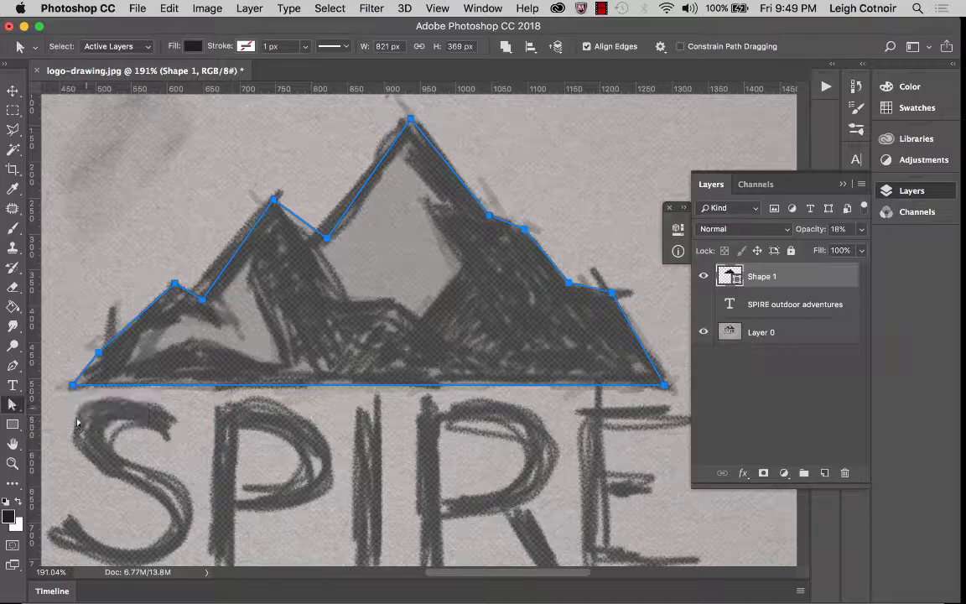
click(326, 238)
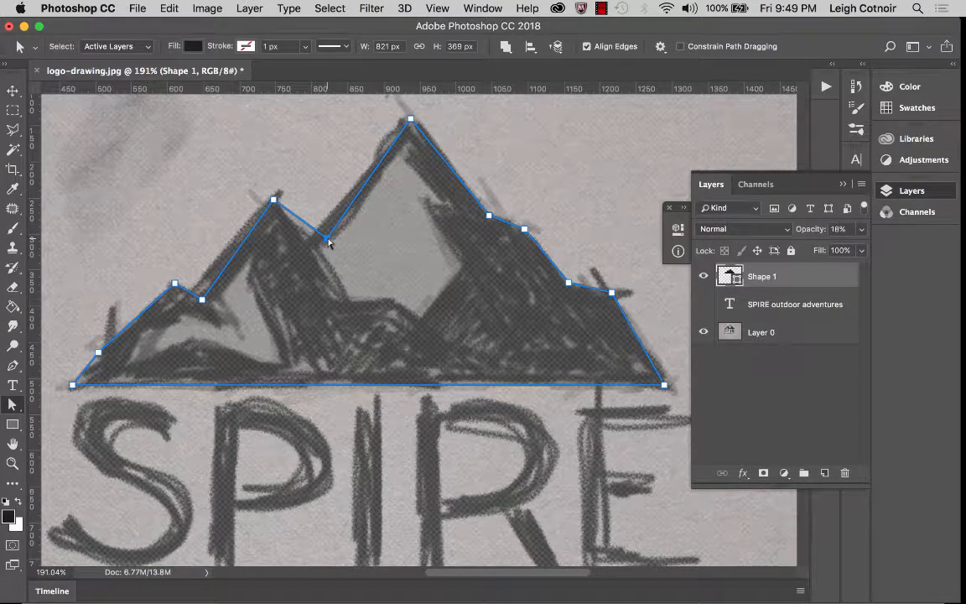
scroll(329, 241, up, 5)
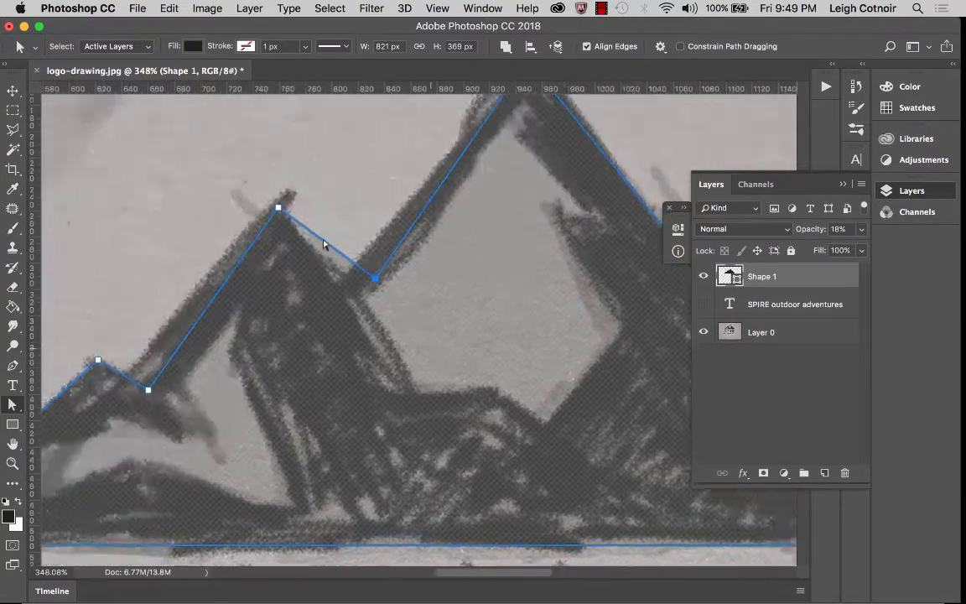
scroll(326, 244, up, 1)
drag(400, 299, 365, 299)
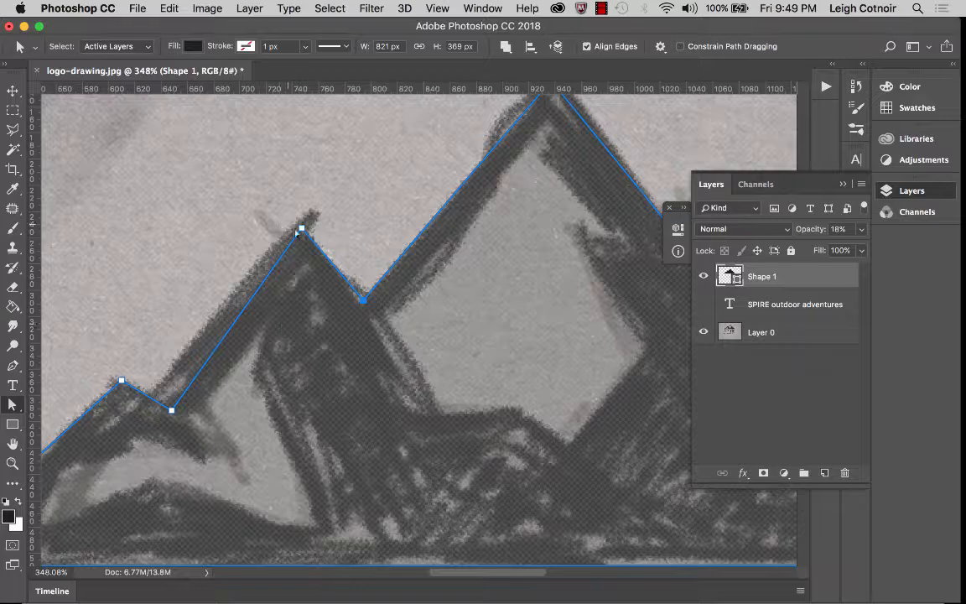
click(172, 411)
drag(172, 411, 150, 395)
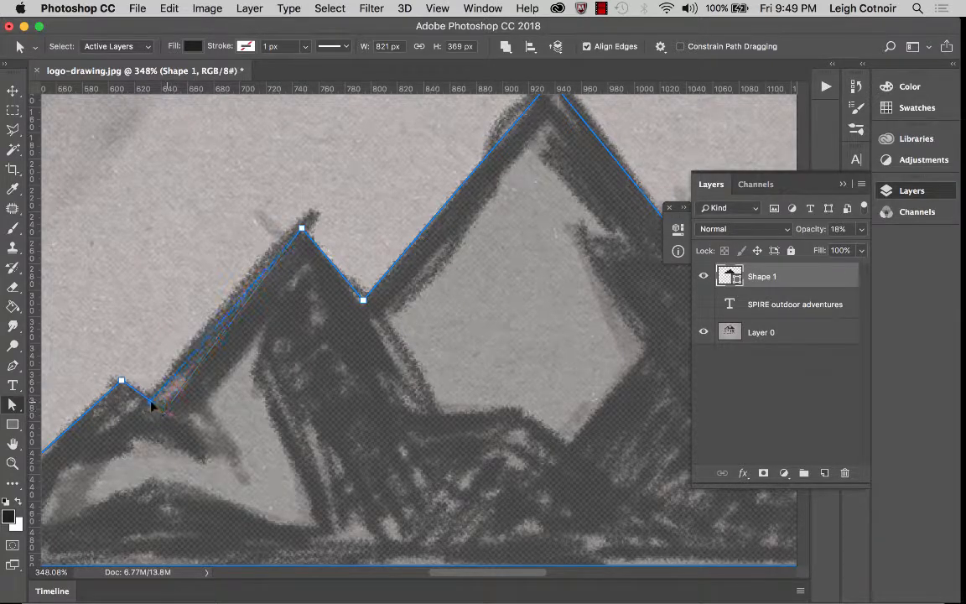
Step: Add an anchor point midway along the short lowest segment of the mountain's left slope with the Add Anchor Point tool
scroll(149, 400, down, 3)
scroll(149, 400, left, 5)
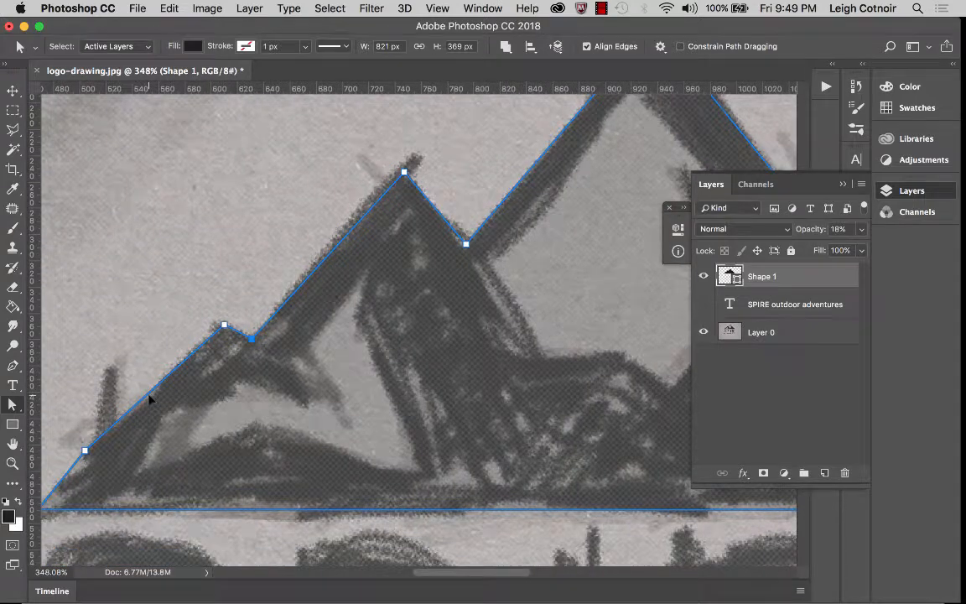
scroll(149, 400, down, 3)
scroll(150, 399, left, 4)
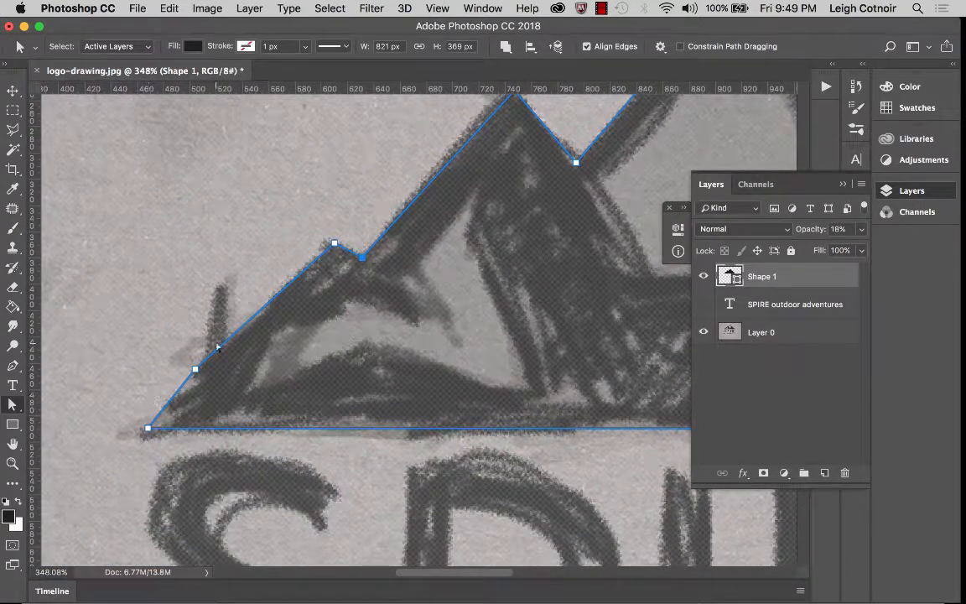
click(195, 370)
click(148, 427)
click(195, 370)
drag(13, 365, 70, 374)
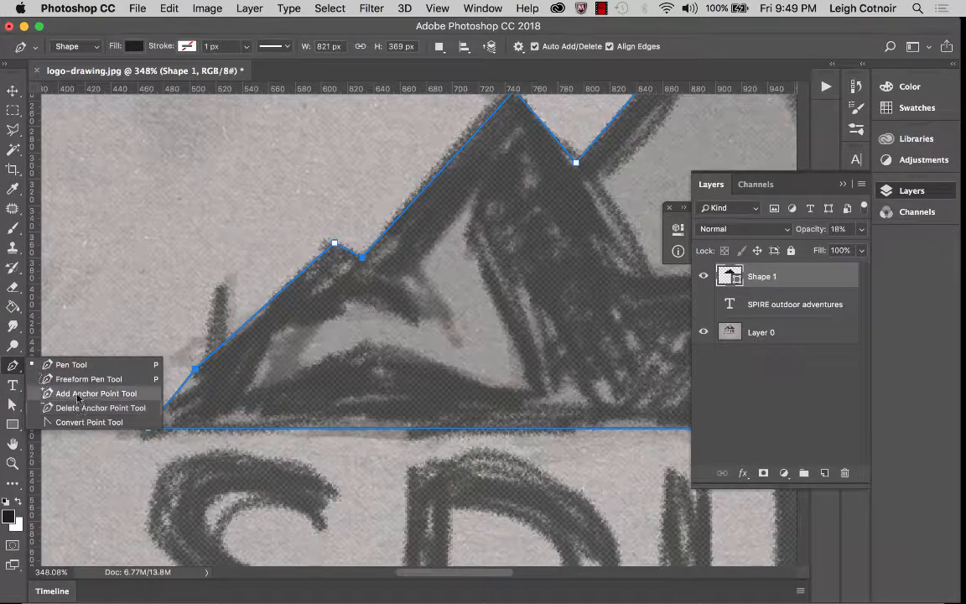
click(72, 394)
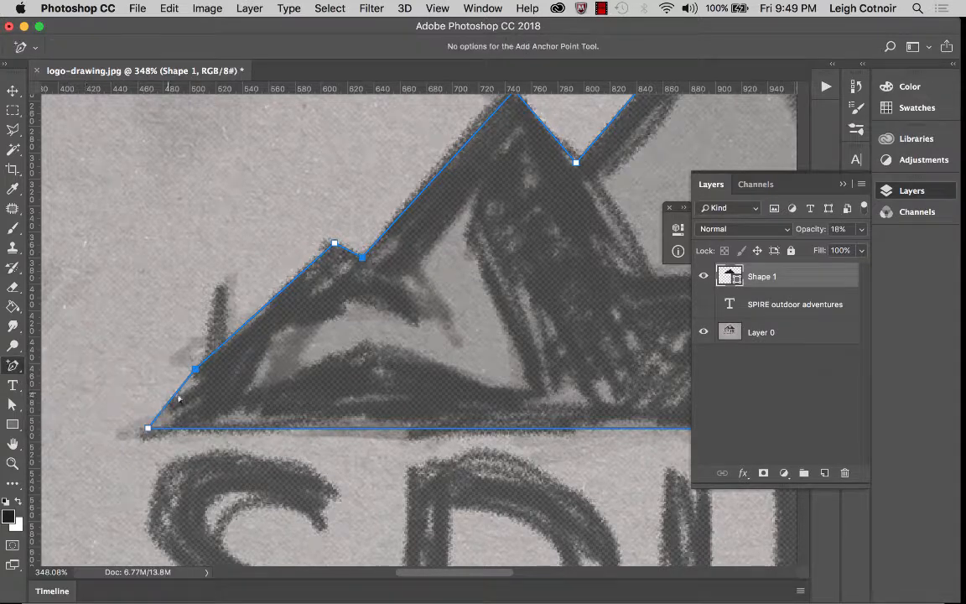
click(173, 399)
Step: Try bending the lower left slope by moving the new anchor point's upper handle, and undo it
click(13, 404)
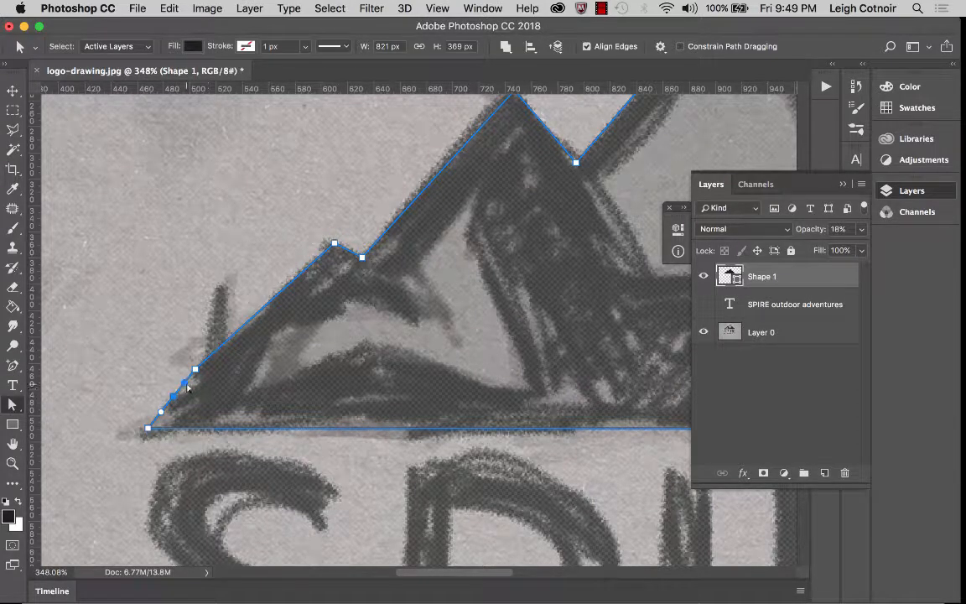
drag(186, 386, 193, 406)
key(super+z)
Step: Convert the new anchor point on the lower left slope into a corner point and return to the Direct Selection tool
click(14, 369)
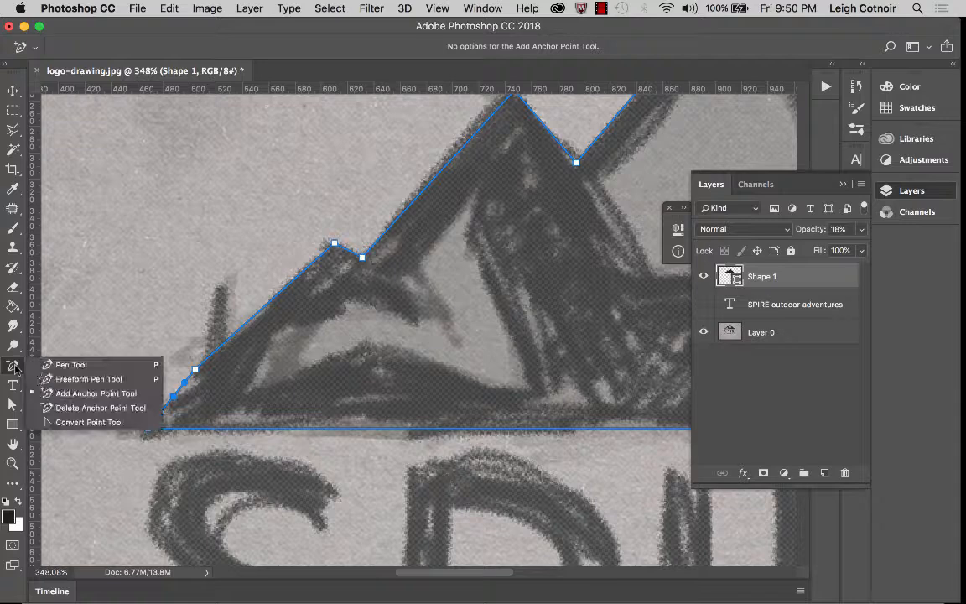
click(68, 422)
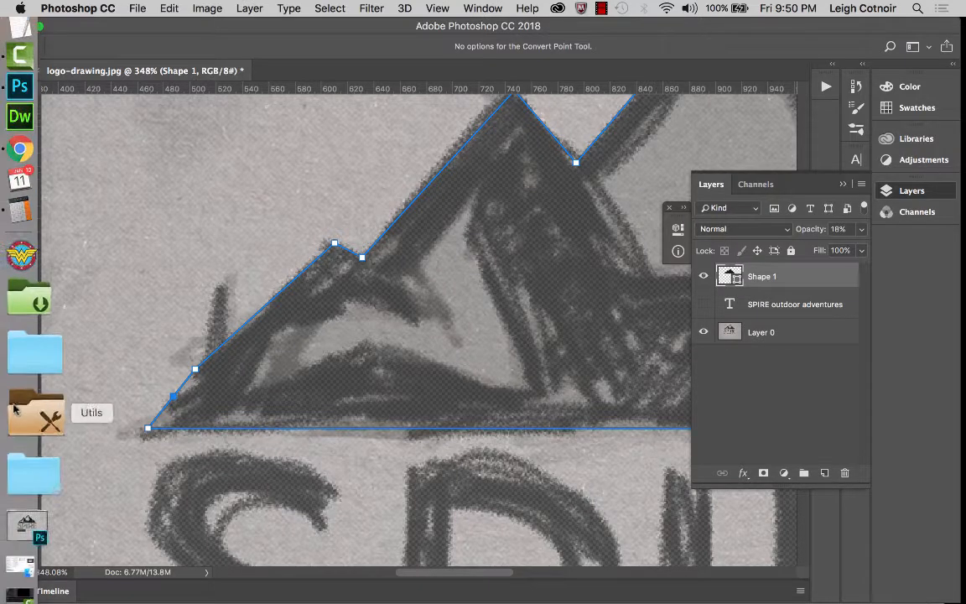
click(11, 405)
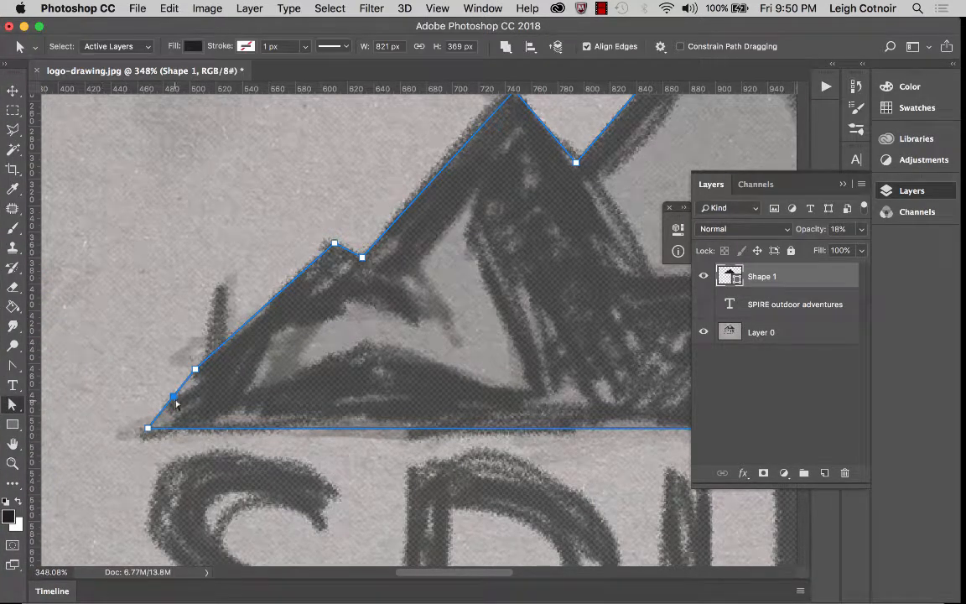
Step: Move the new anchor point inward and shift the one above it to form a notch in the lower left slope
drag(176, 401, 192, 404)
drag(196, 372, 199, 363)
shift+click(187, 400)
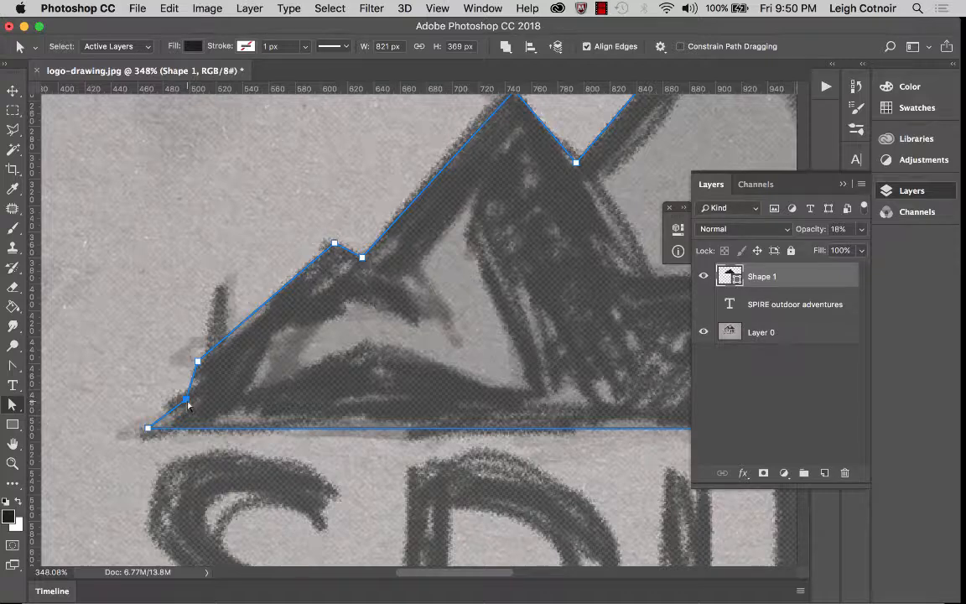
drag(188, 404, 192, 407)
Step: Set the Shape 1 layer's opacity to 100% and briefly hide the path outline to examine the solid mountain silhouette
scroll(328, 344, down, 4)
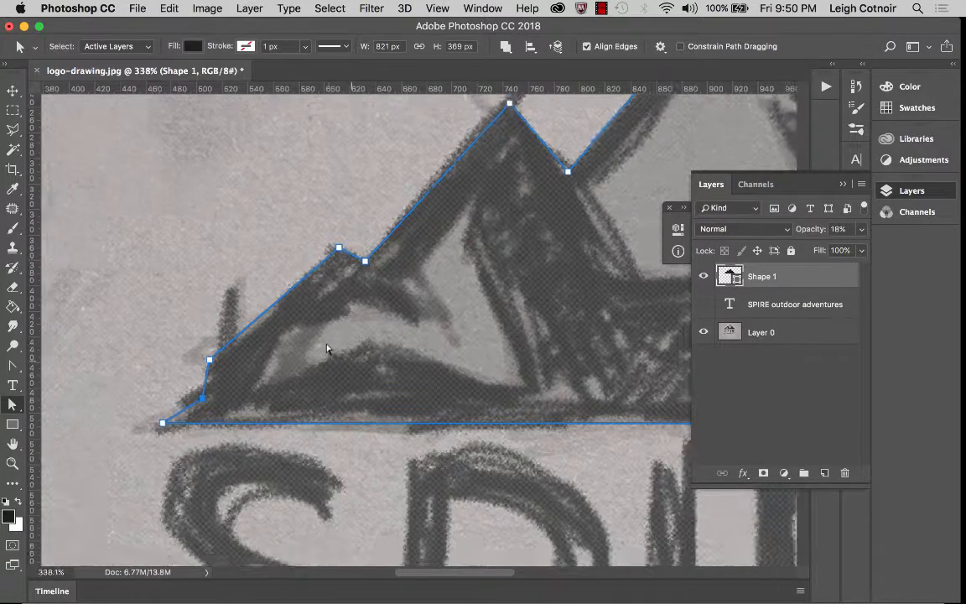
scroll(327, 349, right, 5)
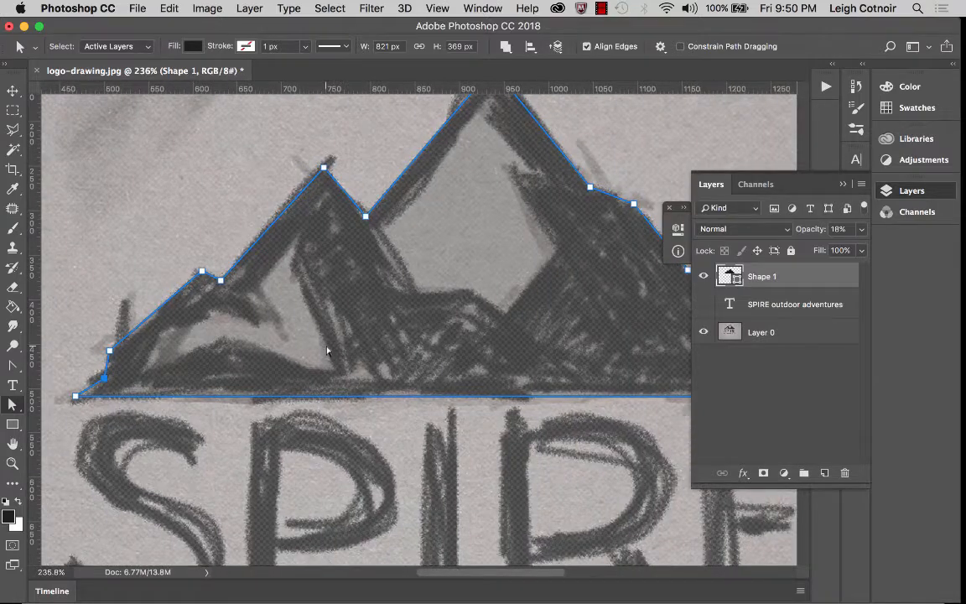
scroll(327, 351, down, 4)
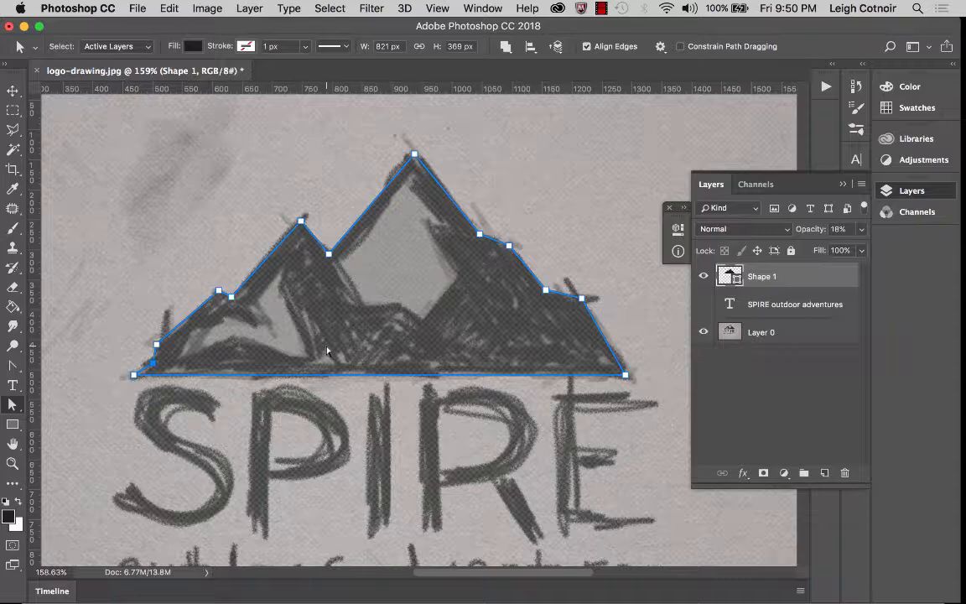
click(861, 229)
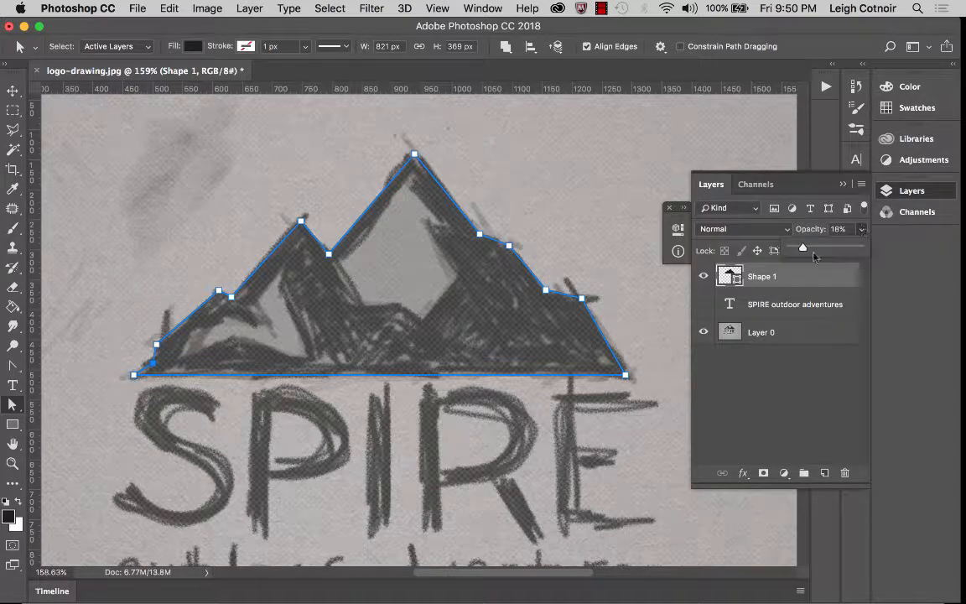
drag(802, 247, 895, 254)
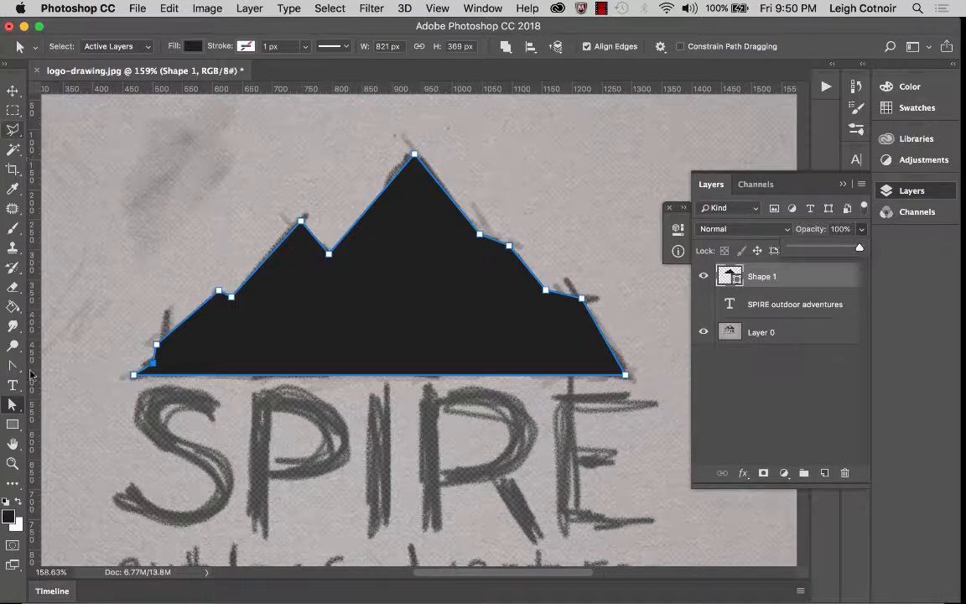
click(13, 110)
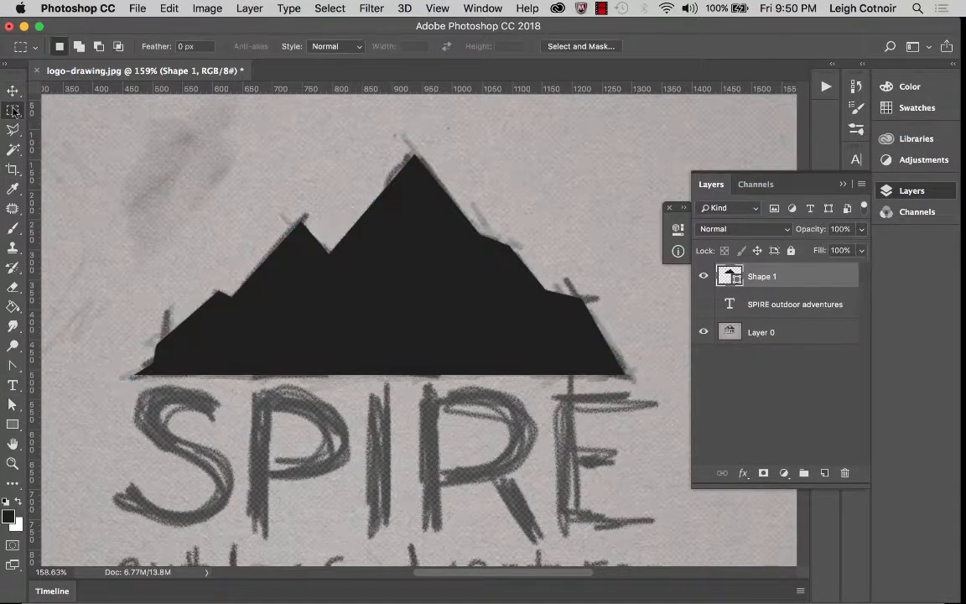
click(12, 366)
click(10, 407)
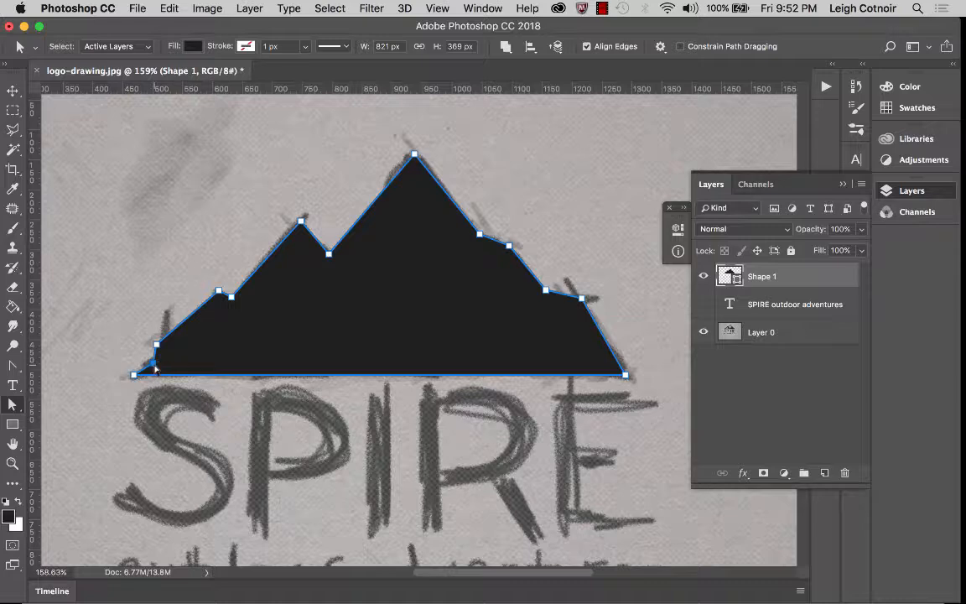
Step: Remove the notch's inner anchor point from the lower left slope with the Delete Anchor Point tool
click(12, 365)
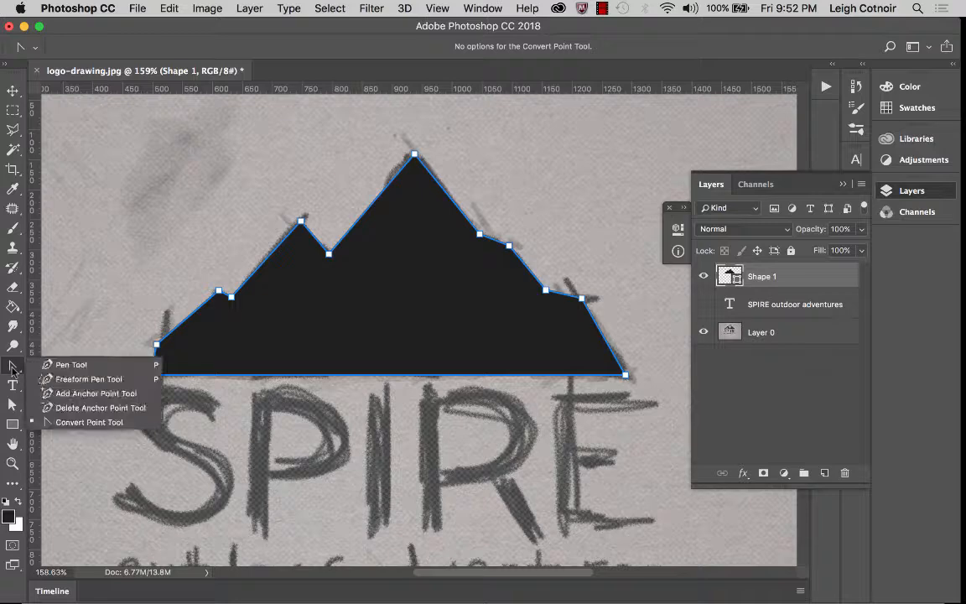
click(61, 408)
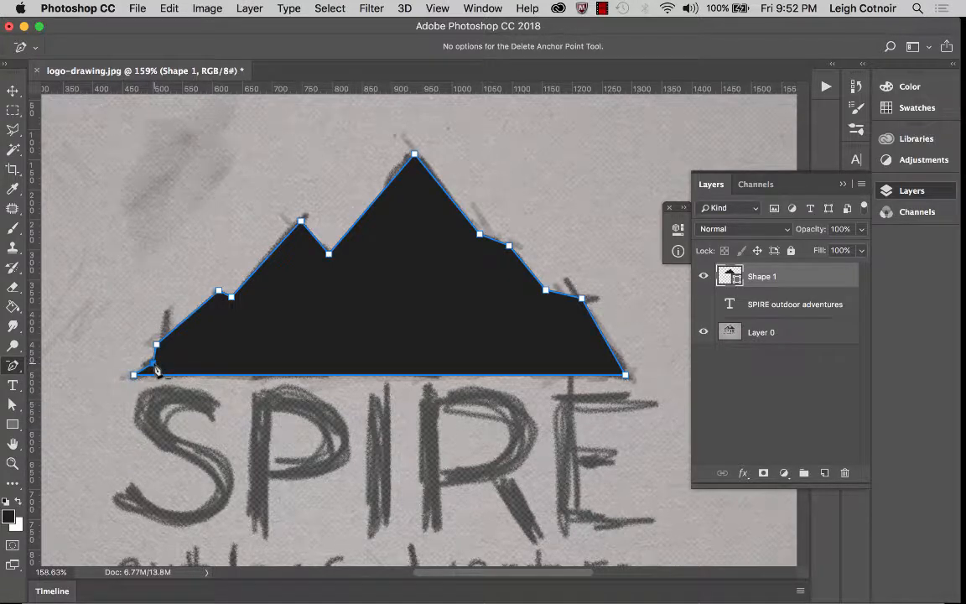
key(super+plus)
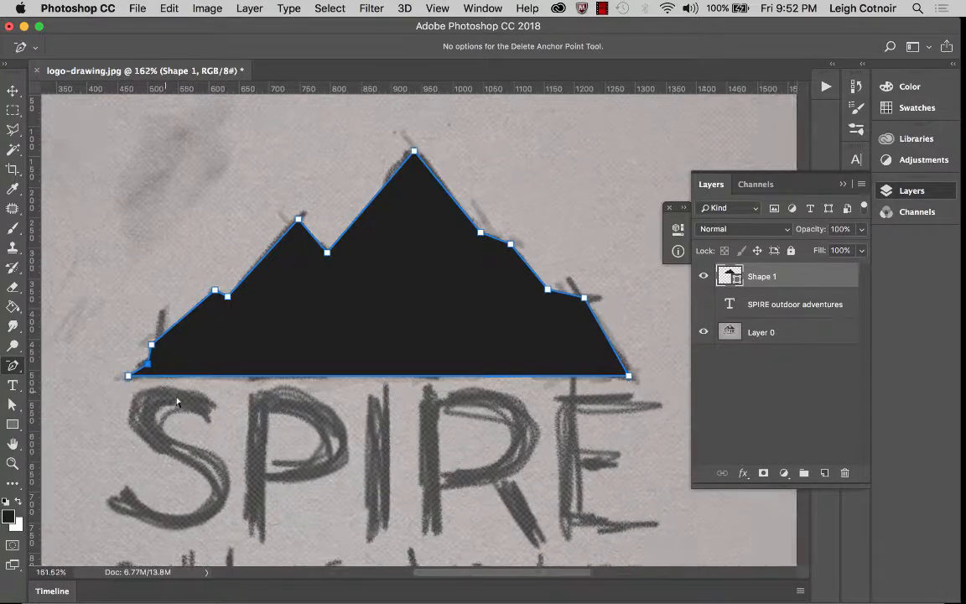
scroll(176, 401, up, 5)
scroll(177, 400, left, 10)
scroll(177, 399, right, 2)
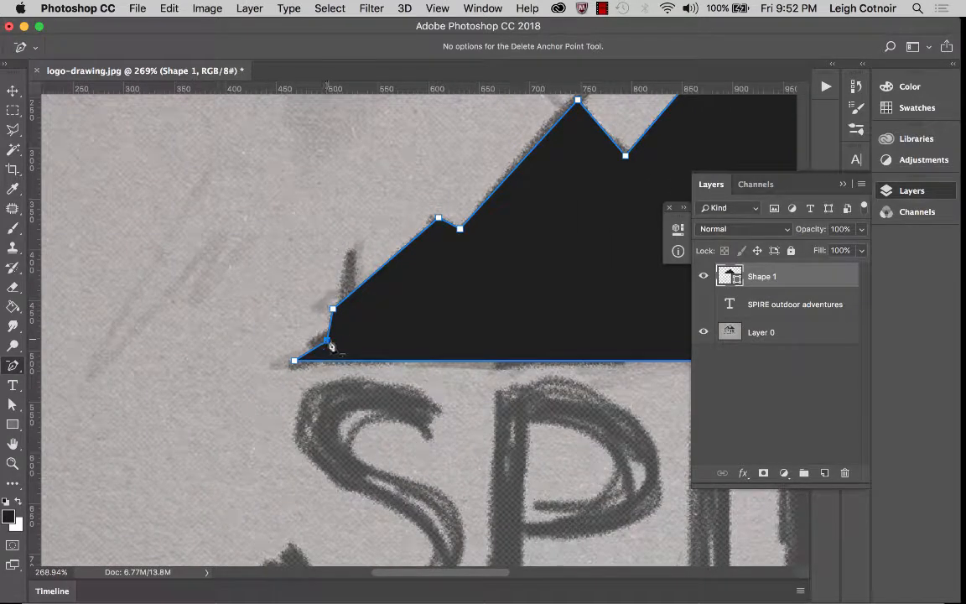
click(327, 340)
Step: Lower the Shape 1 layer's opacity to 41% and delete the anchor point at the small bump on the left slope
scroll(330, 346, left, 8)
scroll(330, 345, up, 5)
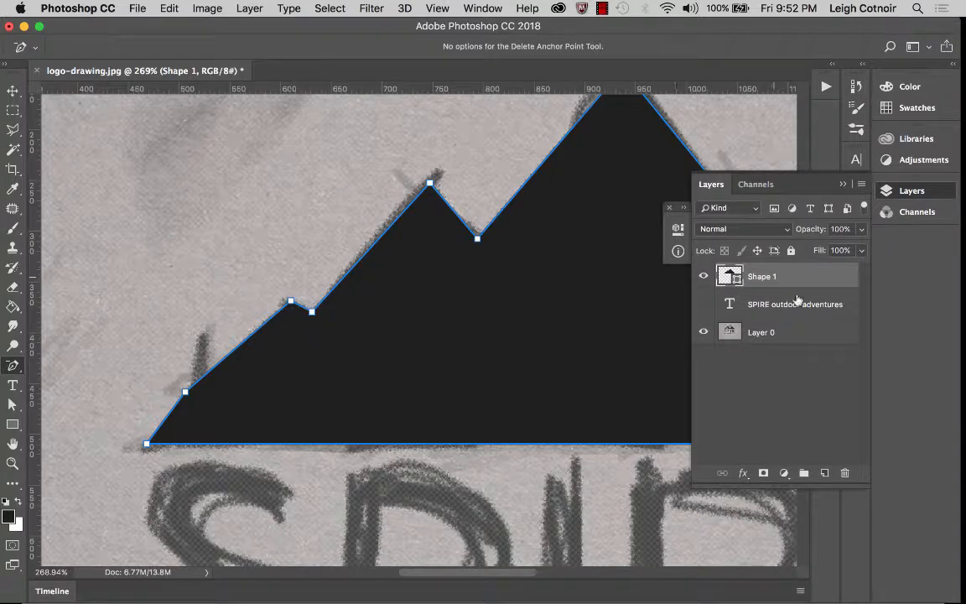
click(861, 229)
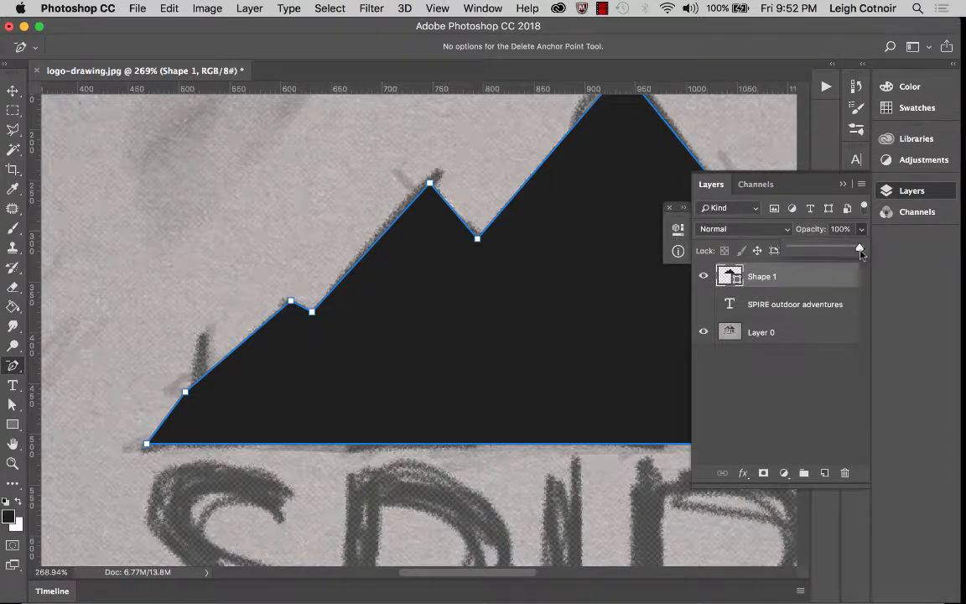
drag(860, 245, 818, 250)
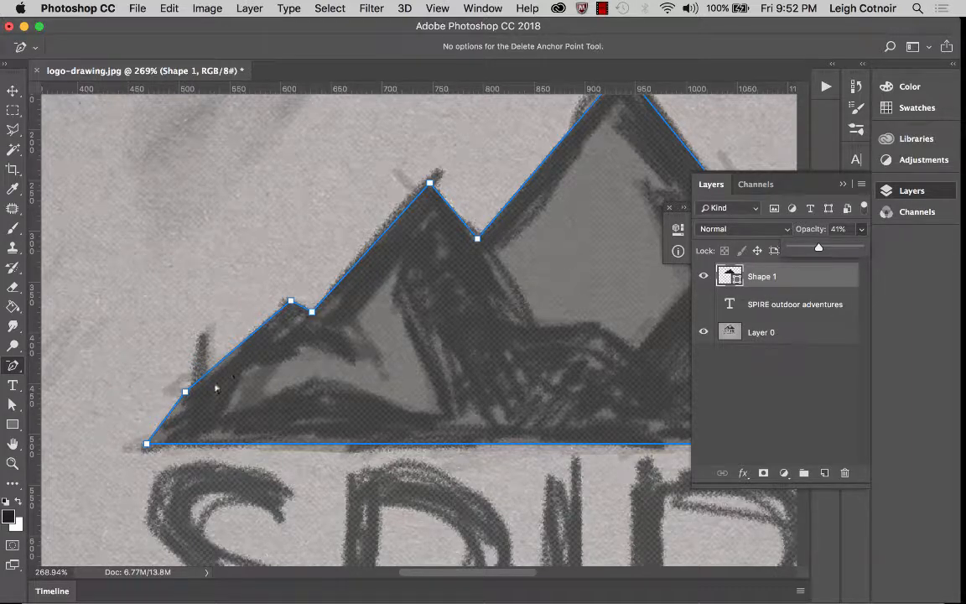
click(290, 301)
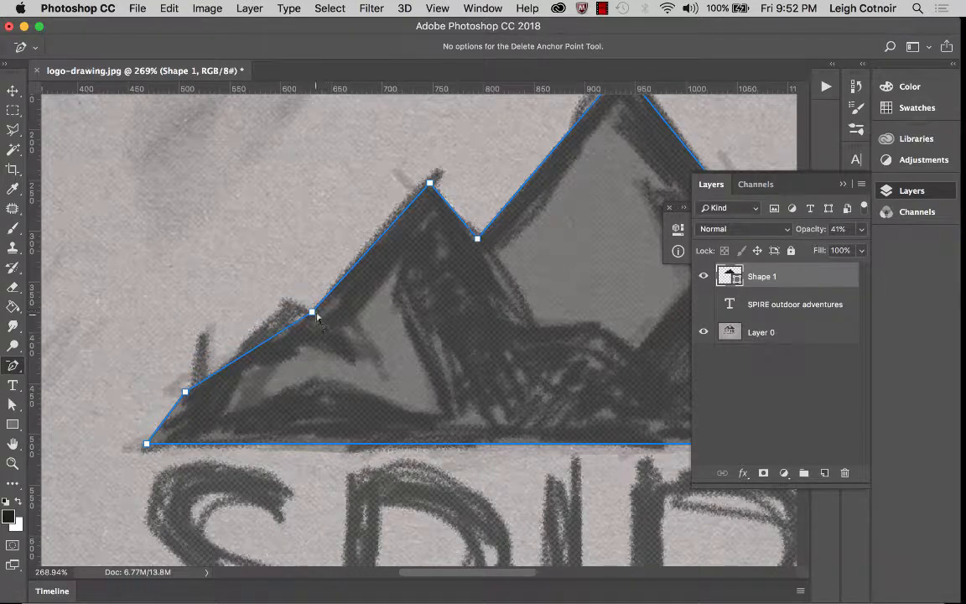
Step: With the Direct Selection tool, shift the anchor point at the left peak's foot inward and nudge the left peak's tip onto the sketch
click(12, 411)
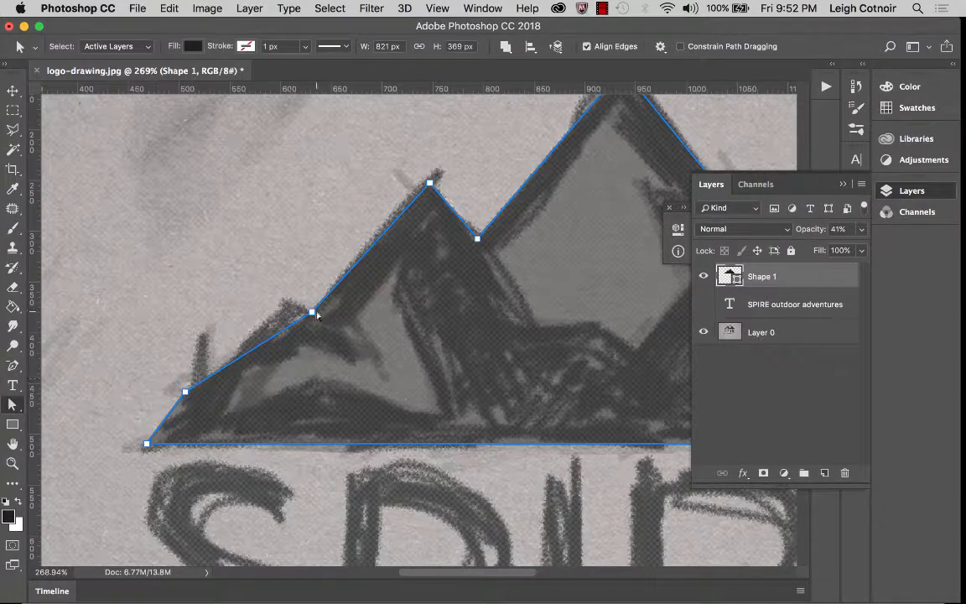
mouse_move(314, 313)
mouse_down()
mouse_move(315, 325)
mouse_move(324, 320)
mouse_up()
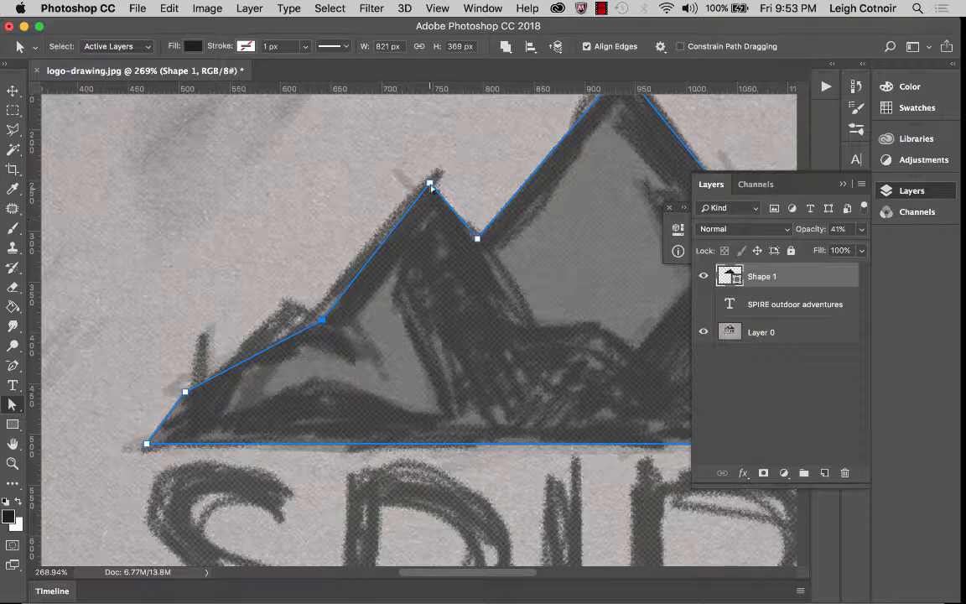
click(430, 186)
drag(430, 185, 427, 182)
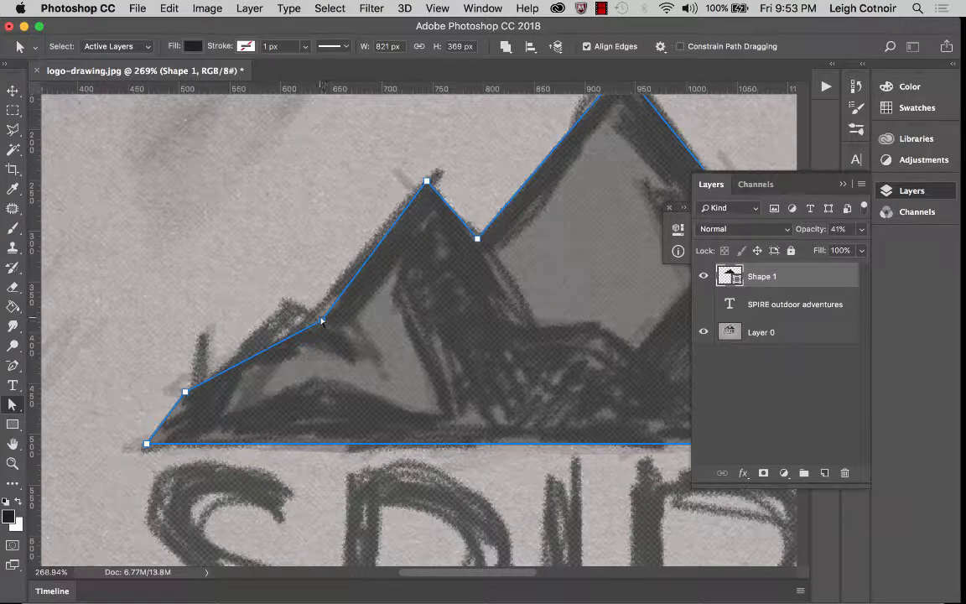
drag(324, 326, 324, 324)
Step: Restore the Shape 1 layer to 100% opacity to check the simplified mountain silhouette against the sketch
scroll(522, 343, down, 3)
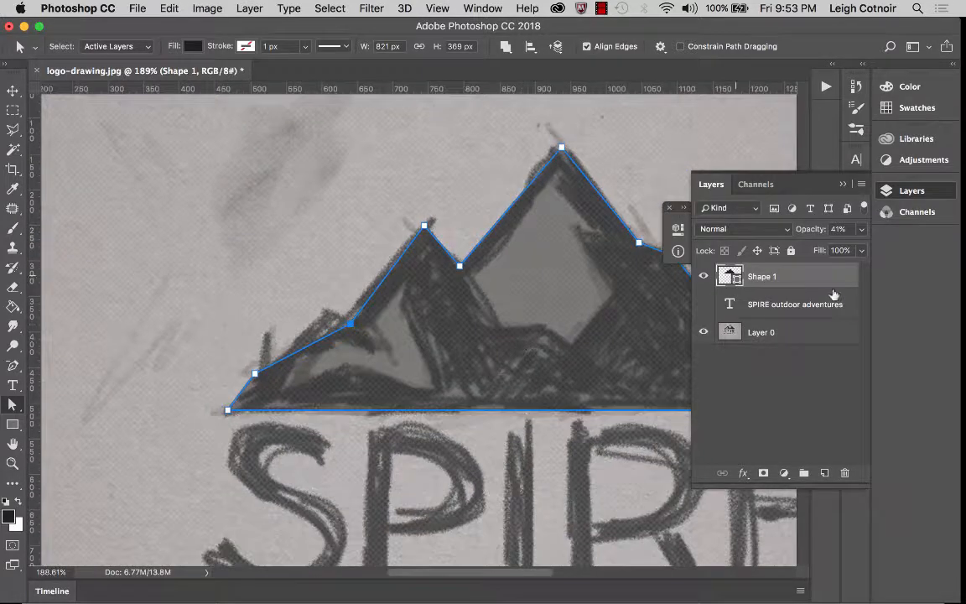
click(861, 230)
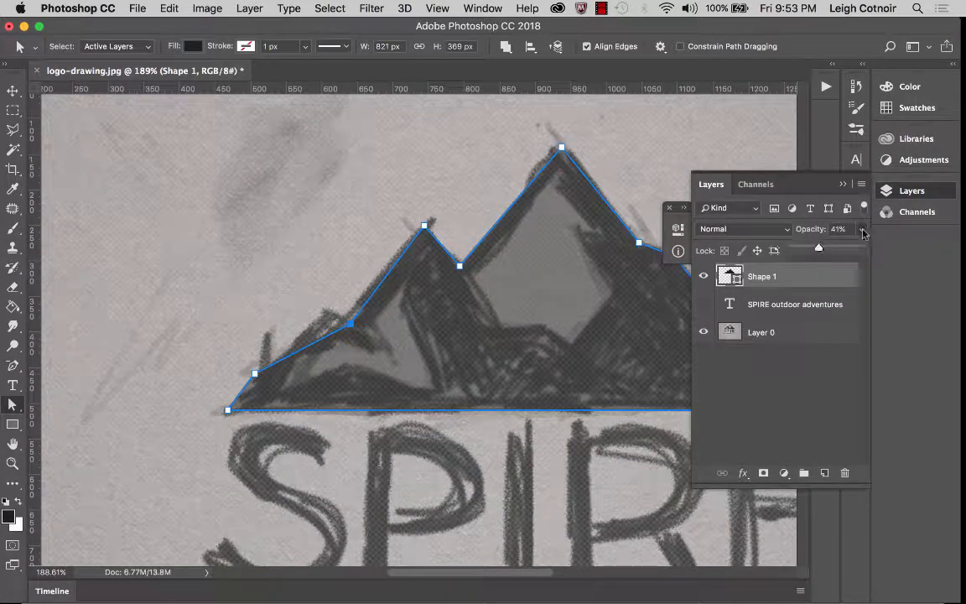
drag(818, 248, 929, 251)
scroll(515, 345, right, 5)
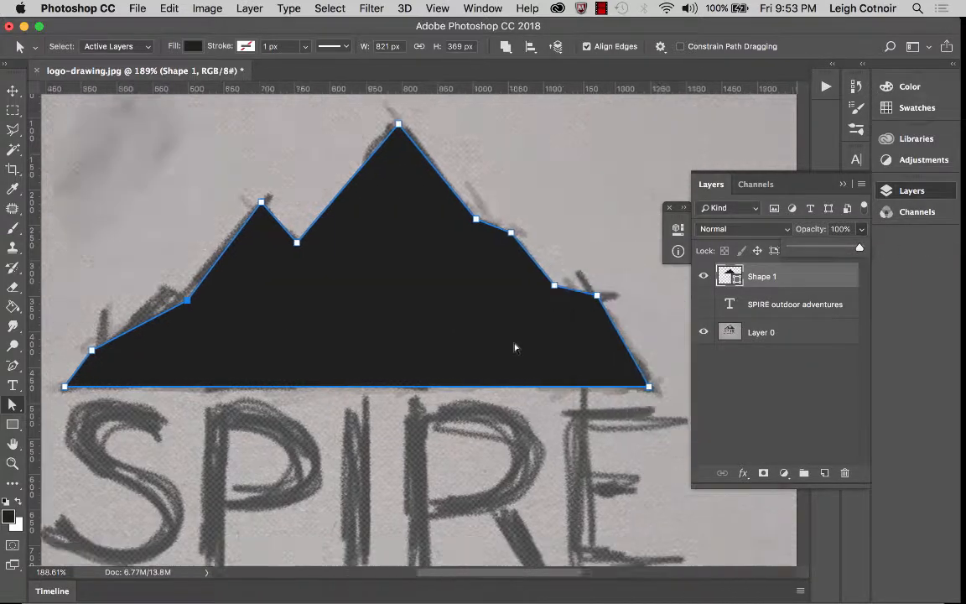
scroll(514, 347, down, 3)
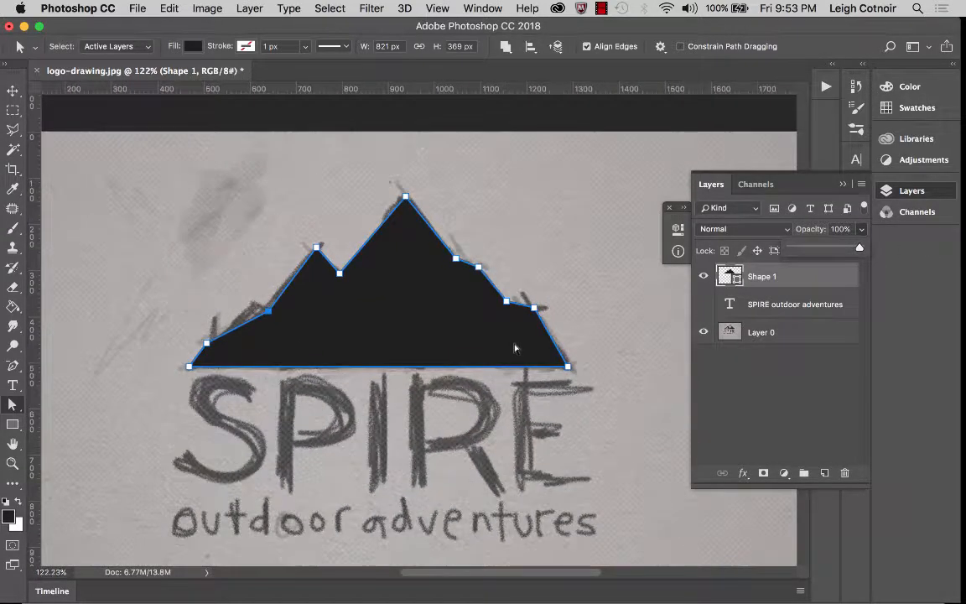
scroll(515, 347, up, 2)
scroll(515, 349, down, 1)
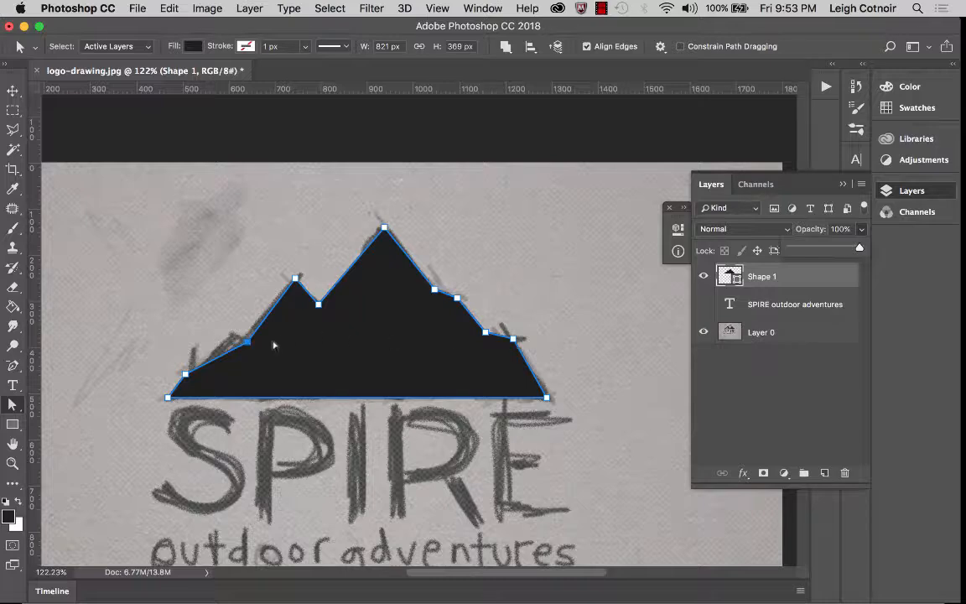
scroll(249, 341, up, 2)
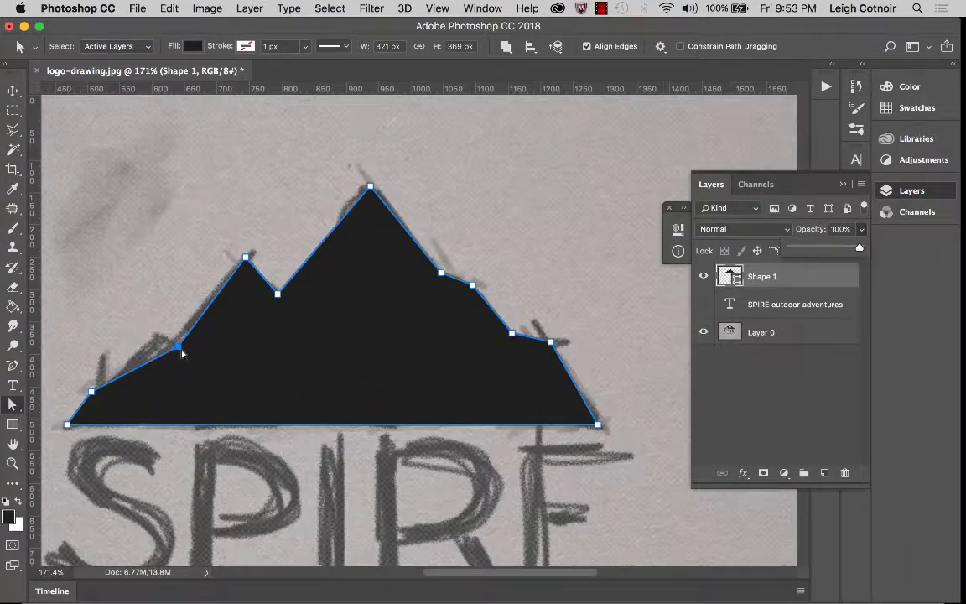
Step: Reposition the two anchor points along the lower left slope and move the base's left corner slightly inward
click(173, 343)
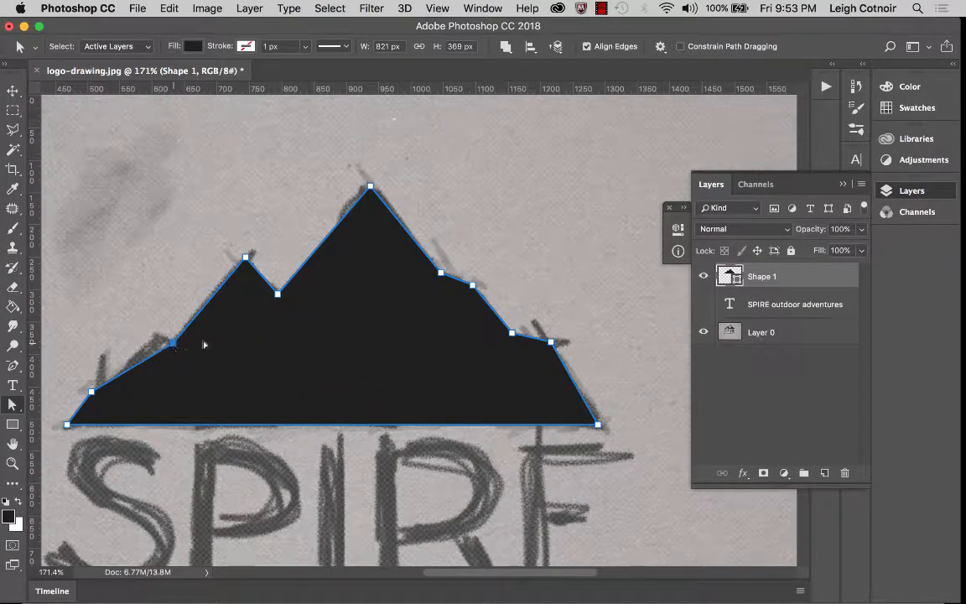
drag(92, 391, 97, 384)
shift+click(172, 343)
click(68, 425)
drag(68, 425, 73, 426)
Step: Fine-tune the anchor points of the right slope's ledges, shift the main peak's tip slightly right, and deselect the path
click(514, 333)
click(442, 273)
click(551, 342)
click(442, 274)
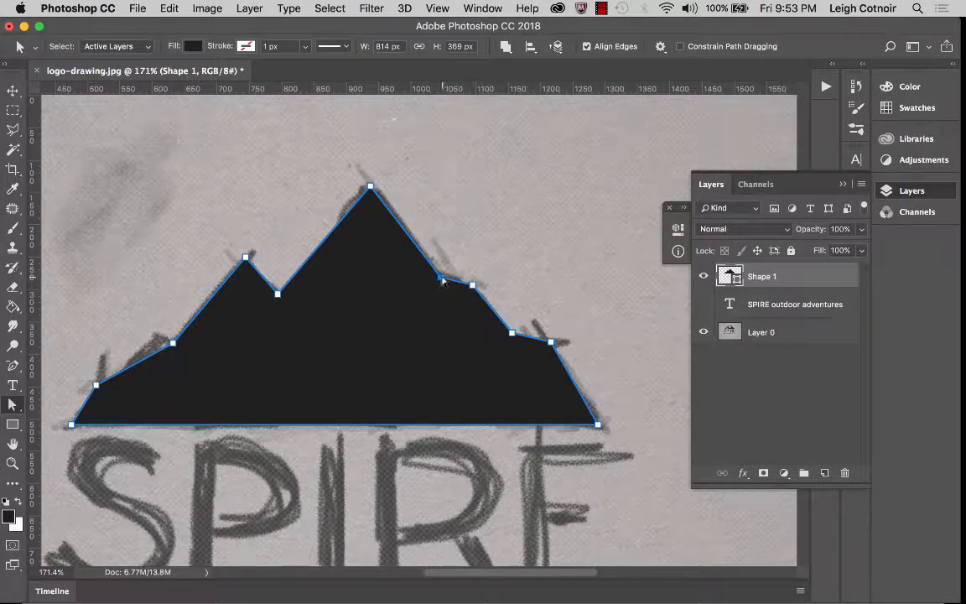
click(512, 334)
drag(513, 335, 508, 348)
key(super+z)
mouse_move(440, 274)
mouse_down()
mouse_move(434, 310)
mouse_move(436, 278)
mouse_up()
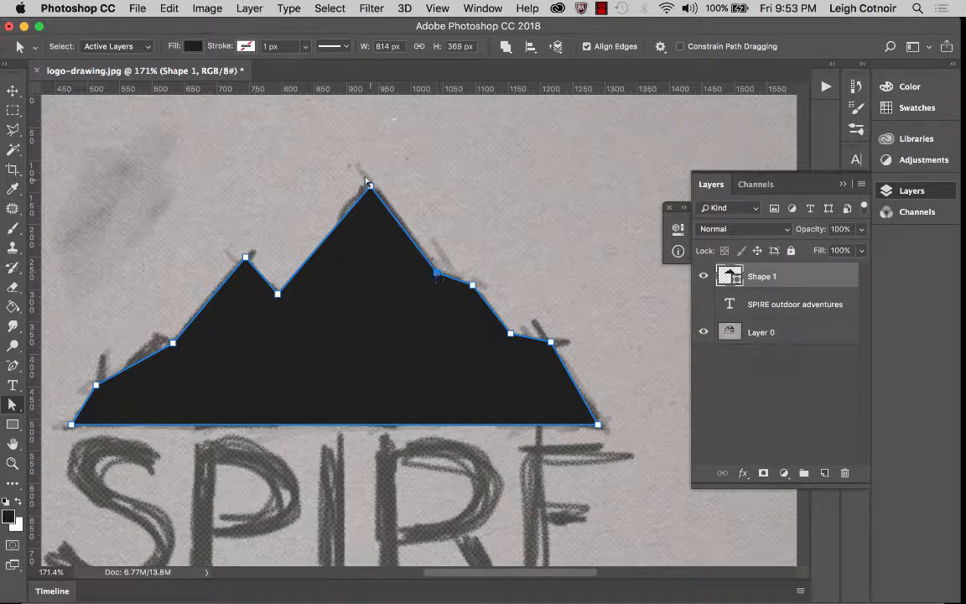
drag(373, 192, 377, 191)
click(567, 300)
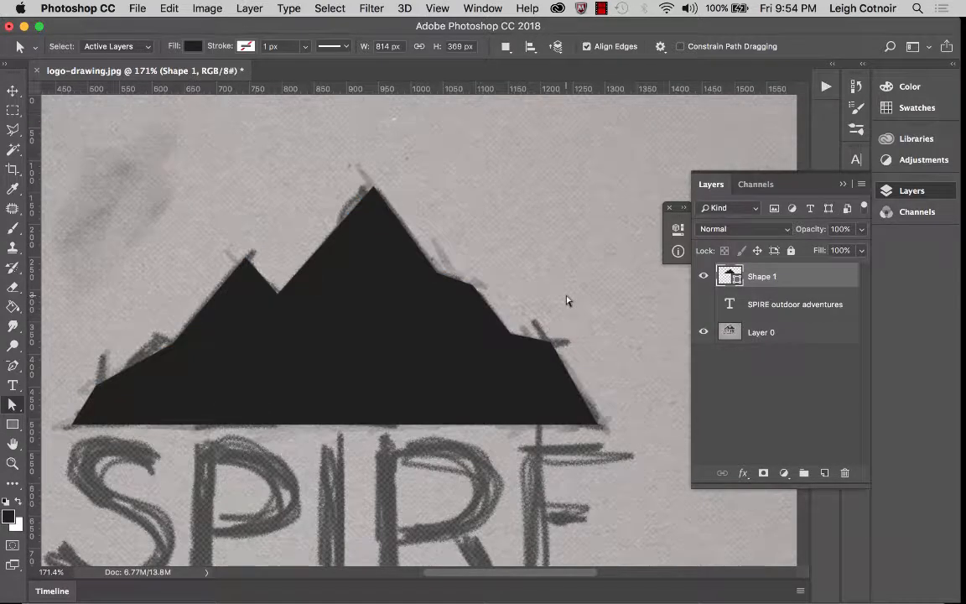
Step: Lower the Shape 1 layer's opacity to 28% so the sketched details show through the mountain
key(super+minus)
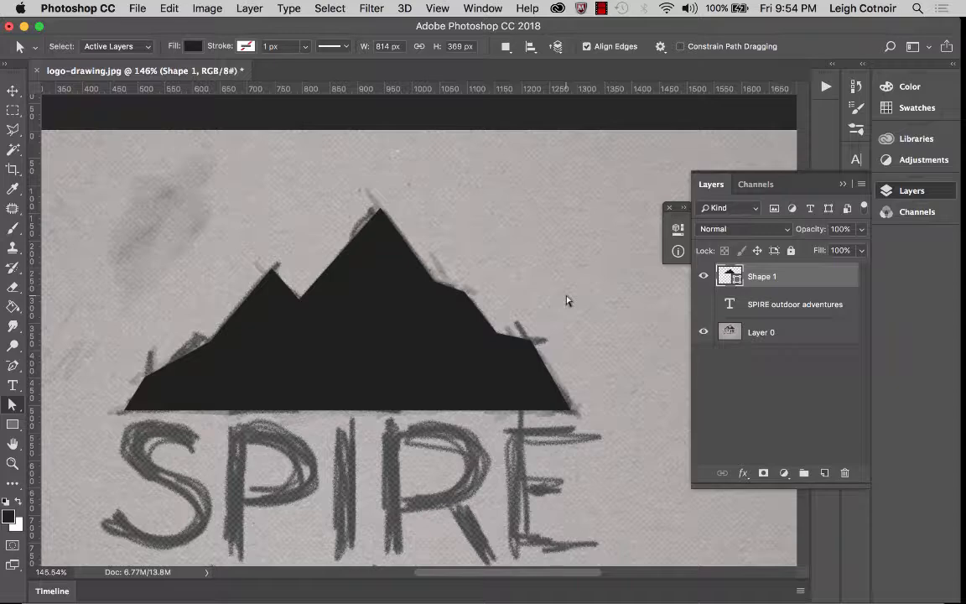
mouse_move(733, 280)
mouse_down()
mouse_move(729, 293)
mouse_move(733, 260)
mouse_up()
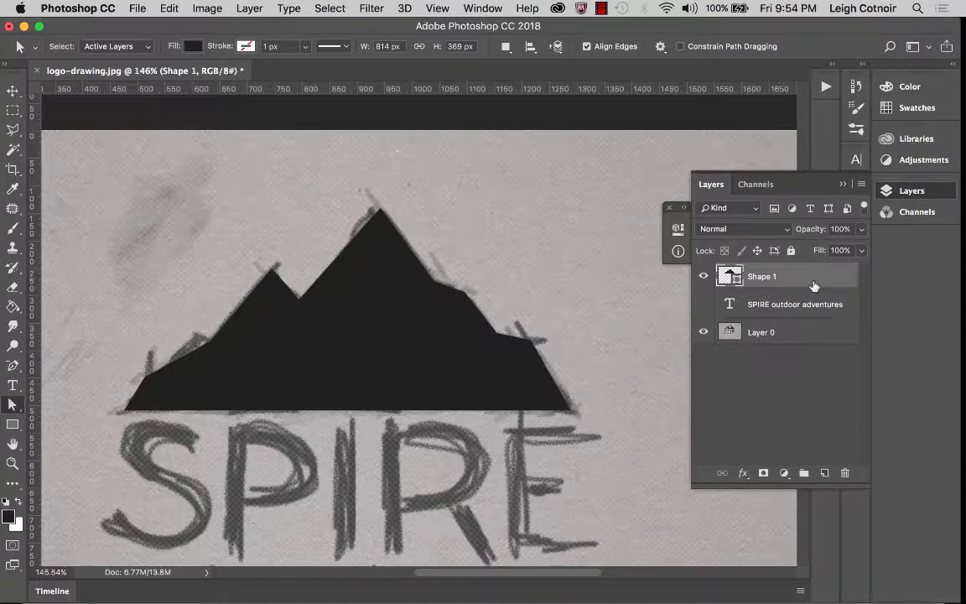
click(862, 228)
drag(859, 250, 809, 248)
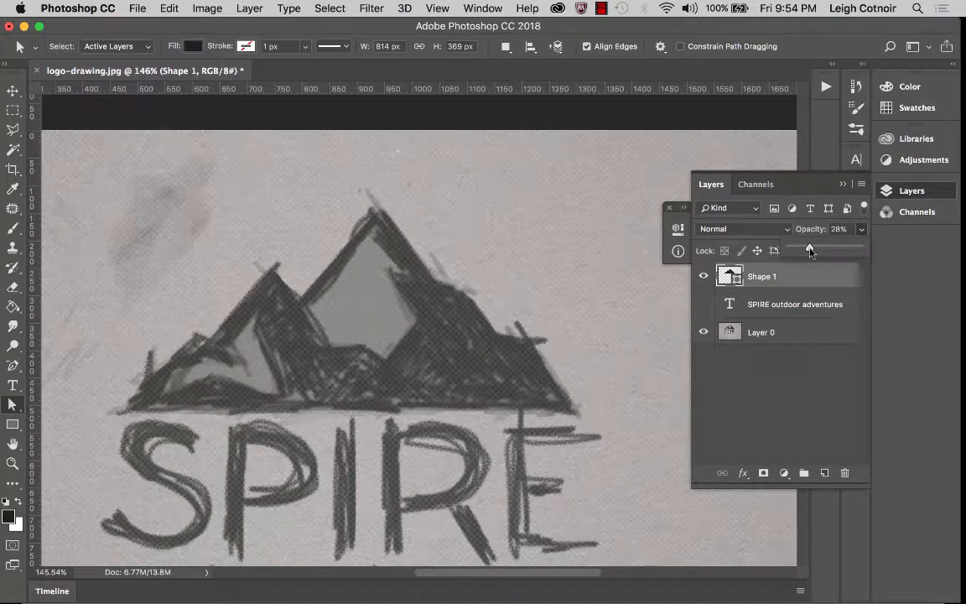
Step: Switch to the Pen tool in Shape mode and set its fill to no color
click(12, 367)
click(49, 365)
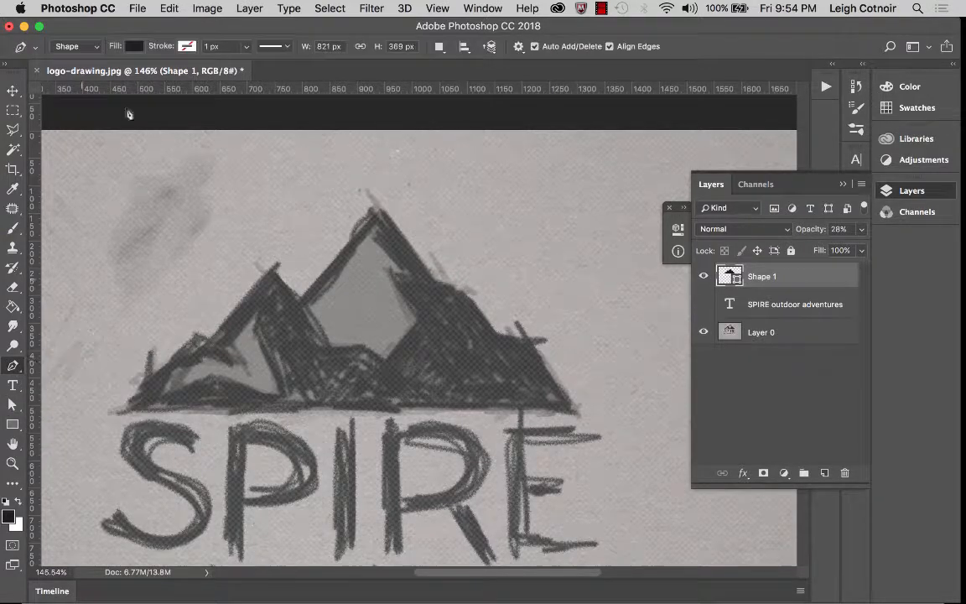
click(81, 47)
click(88, 46)
click(136, 48)
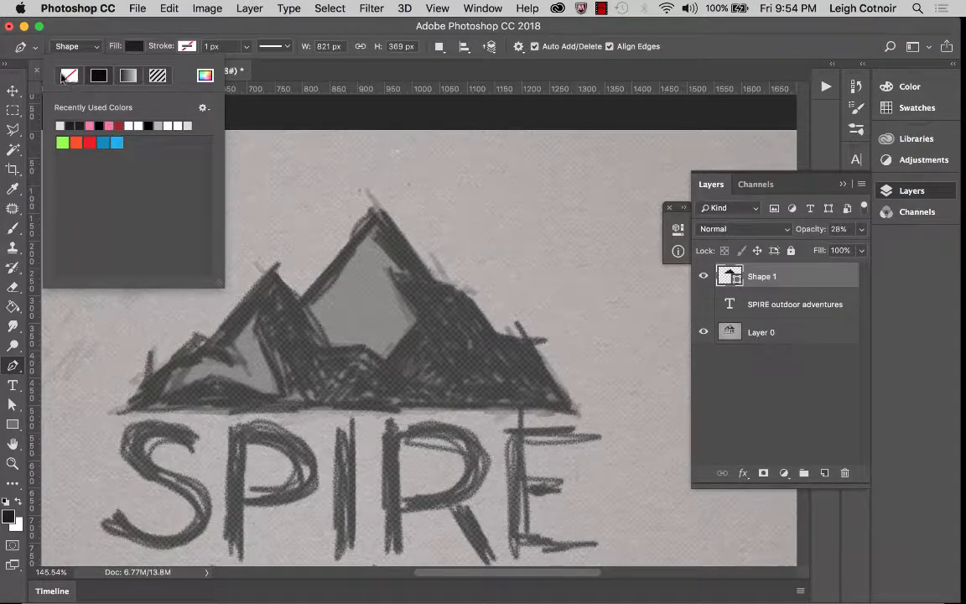
click(69, 76)
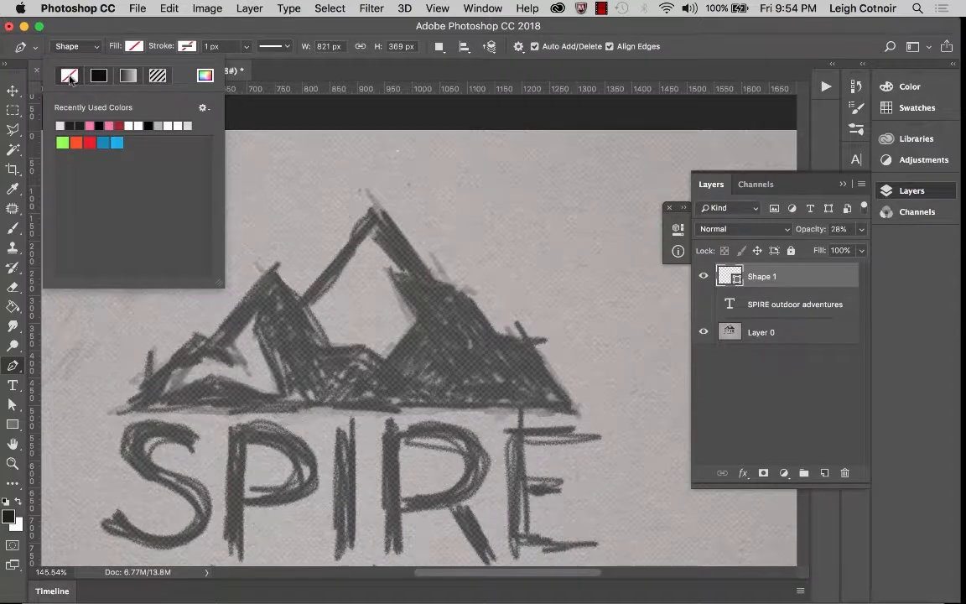
Step: Undo the fill removal on Shape 1 and, with the SPIRE outdoor adventures text layer active, set the Pen tool's fill to no color
click(145, 29)
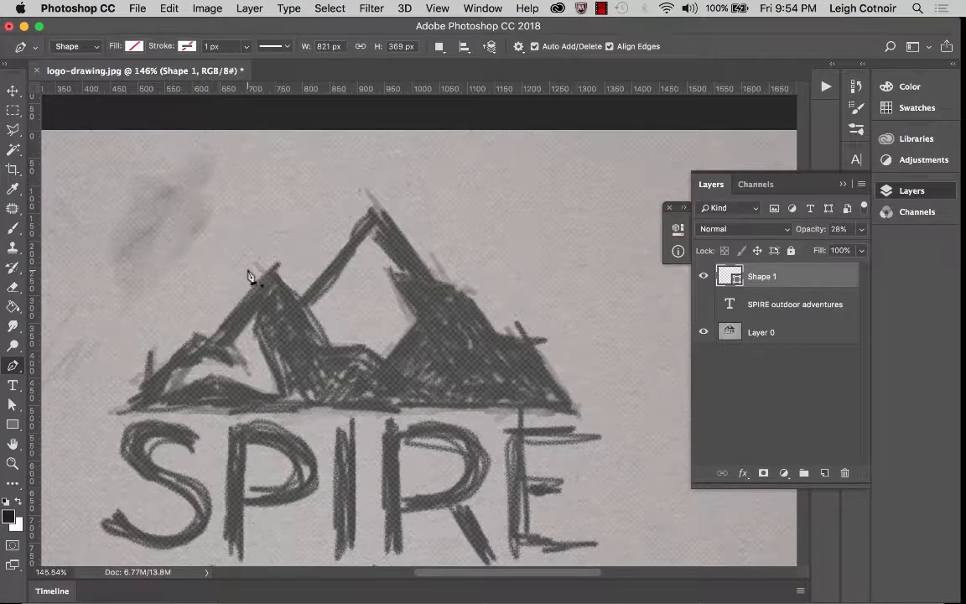
key(super+z)
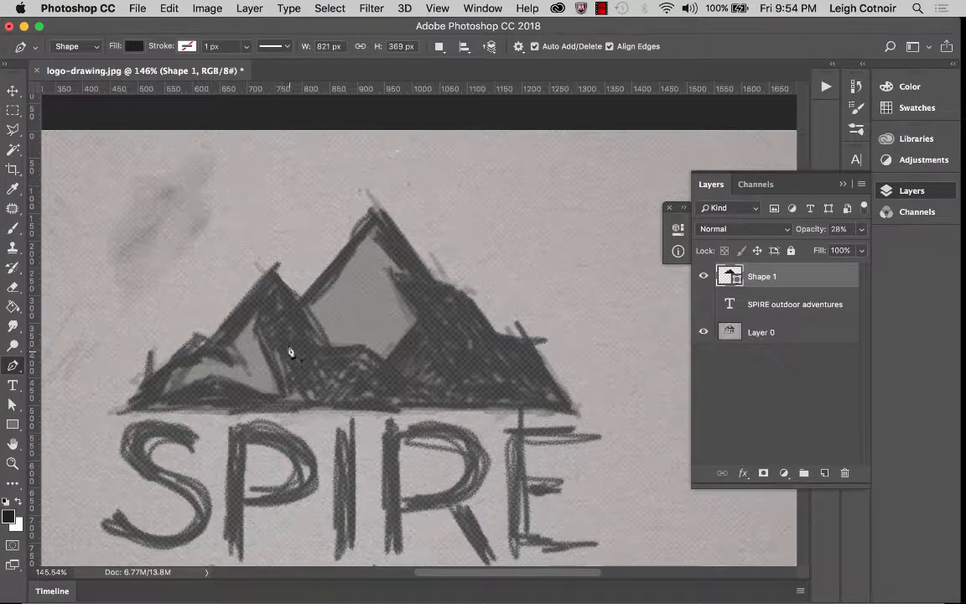
click(750, 305)
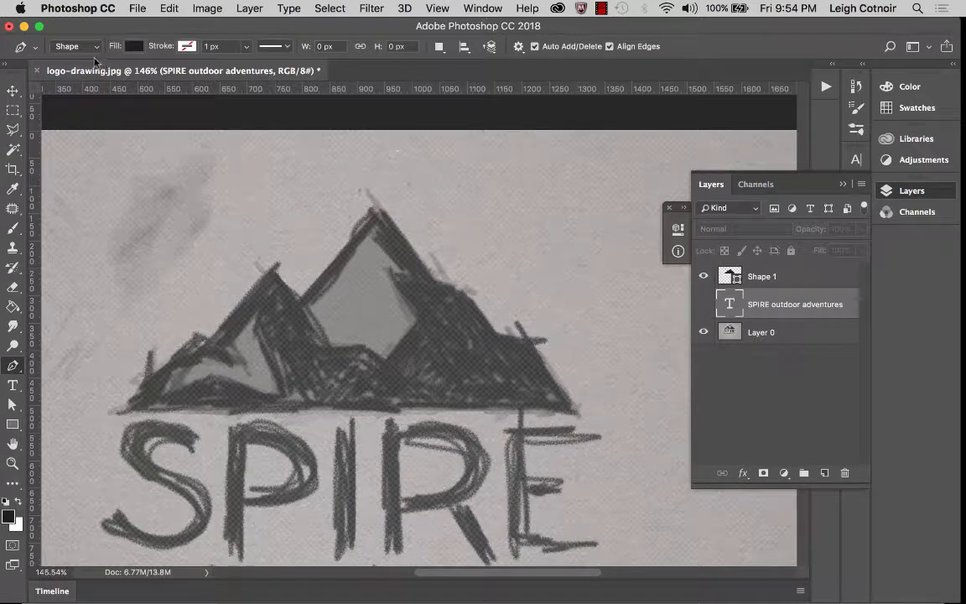
click(137, 48)
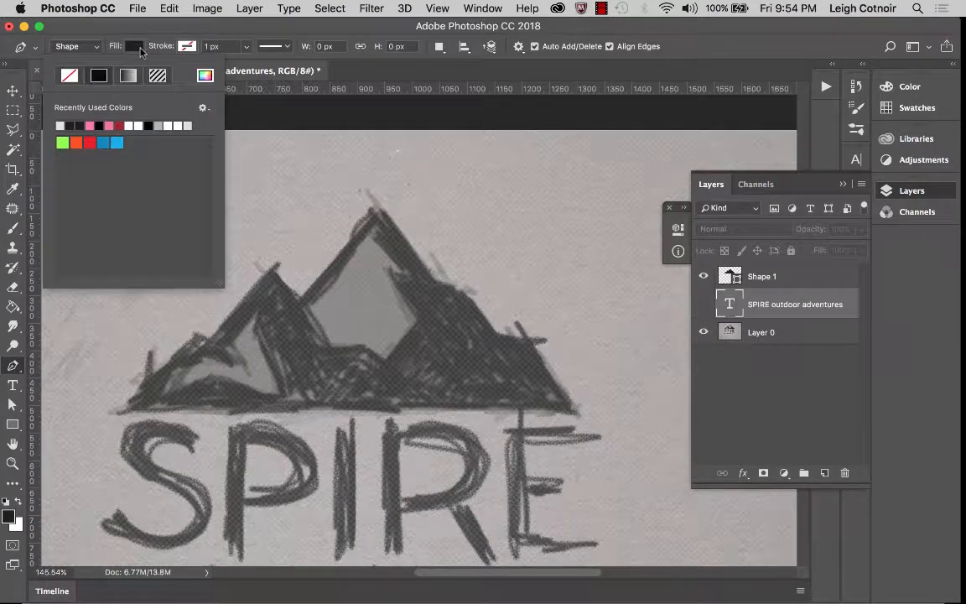
click(70, 77)
click(174, 34)
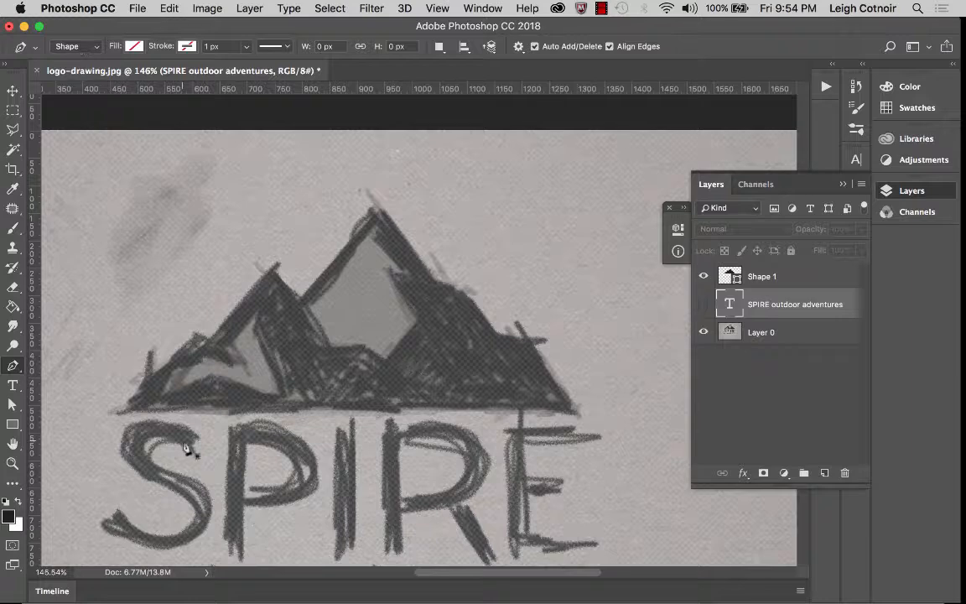
Step: Trace the light area inside the left mountain as a closed, straight-edged shape with the Pen tool
click(164, 391)
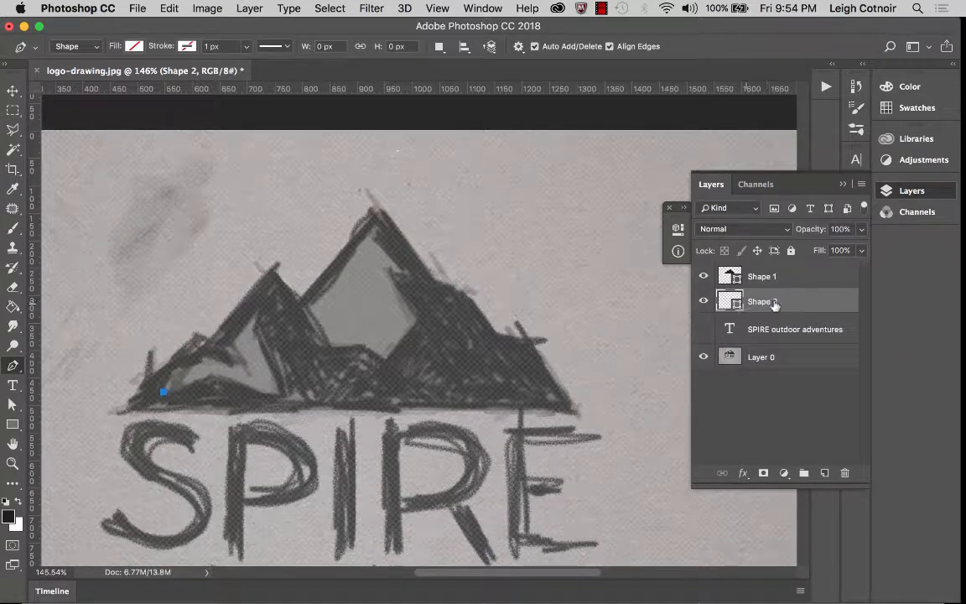
click(173, 370)
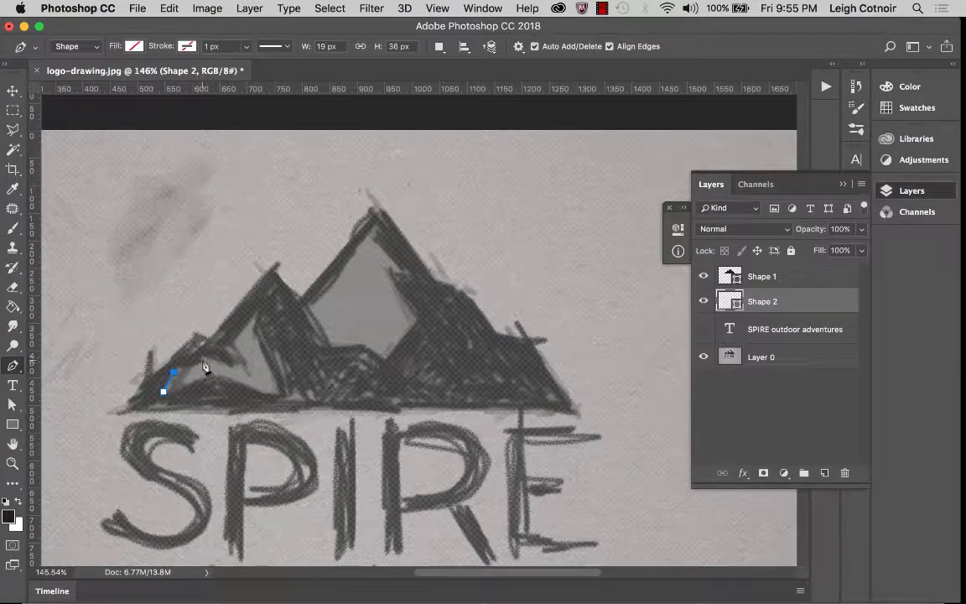
drag(202, 359, 206, 364)
click(231, 364)
click(258, 310)
click(254, 332)
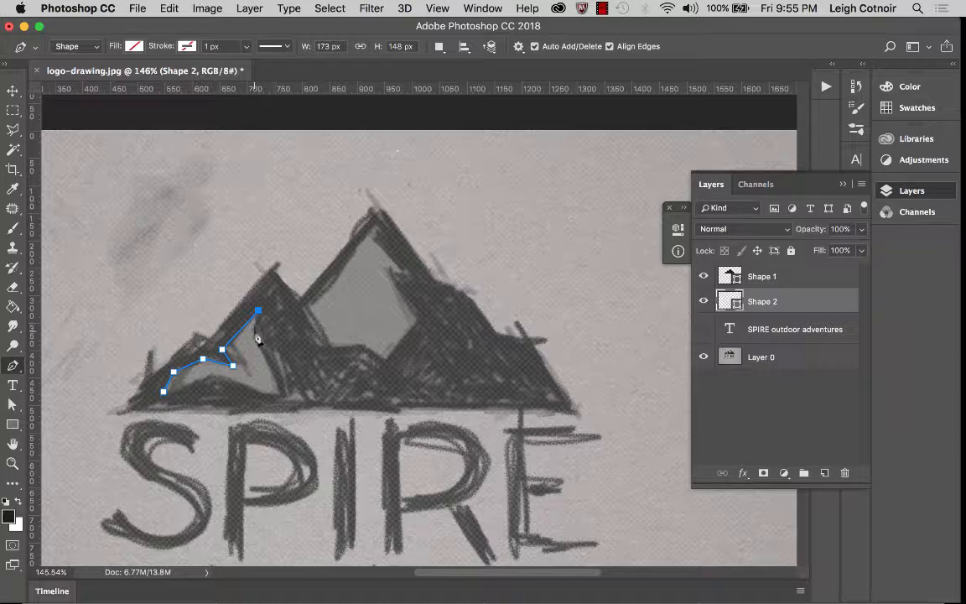
click(278, 391)
click(212, 375)
click(163, 392)
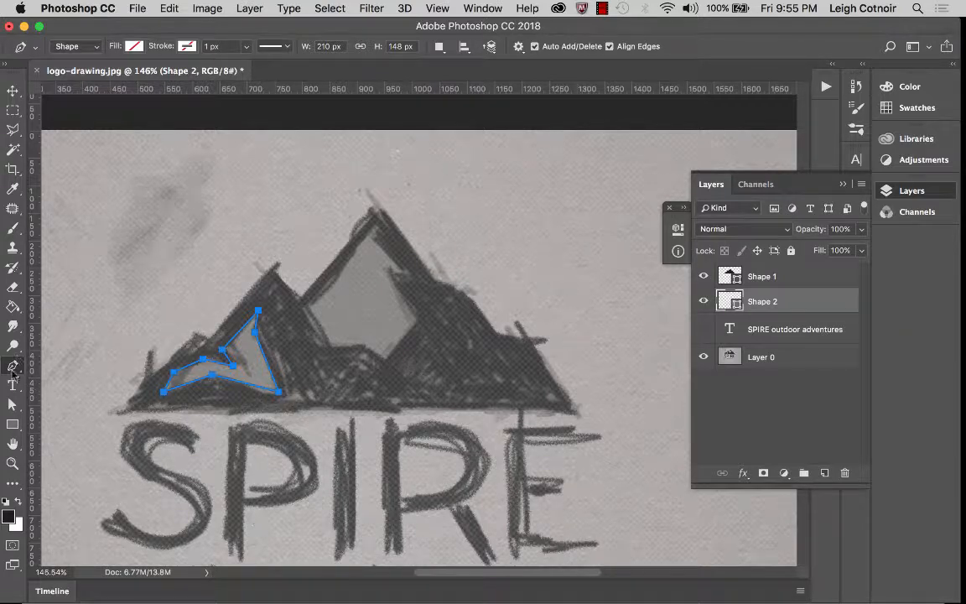
Step: Add an anchor point on the lower right edge of the left mountain's inner shape, convert it to a corner, and nudge it slightly down
right_click(11, 366)
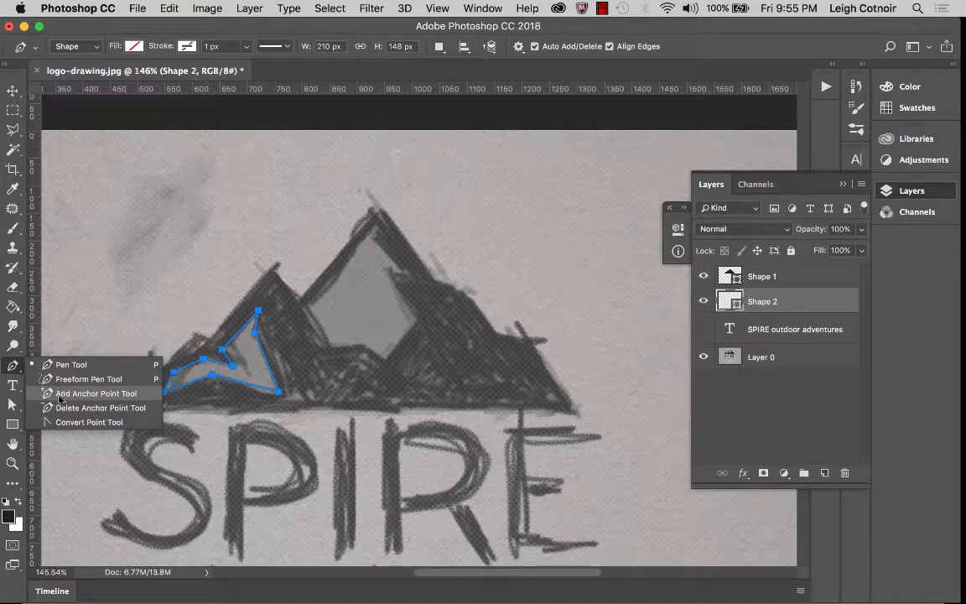
click(65, 391)
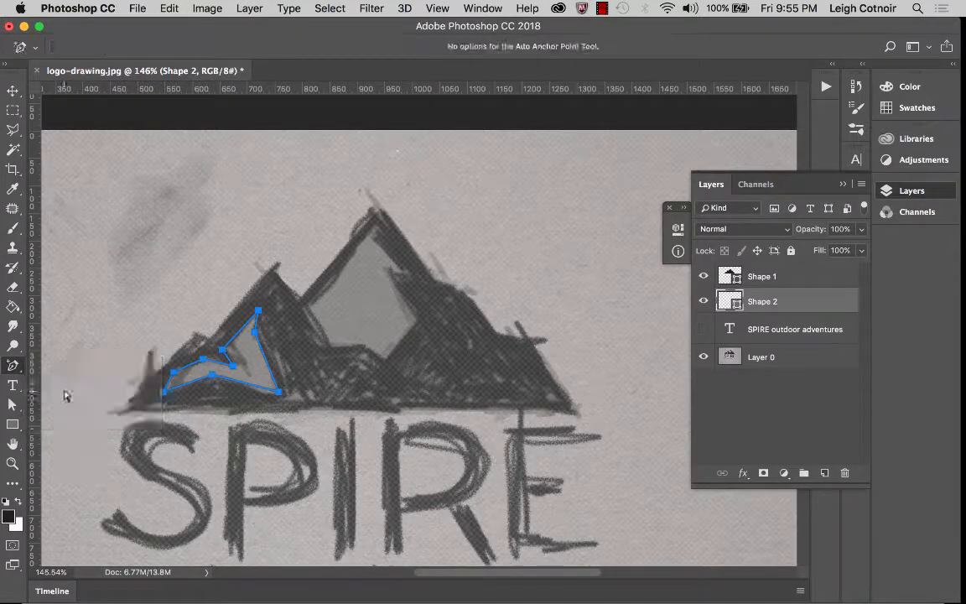
click(259, 388)
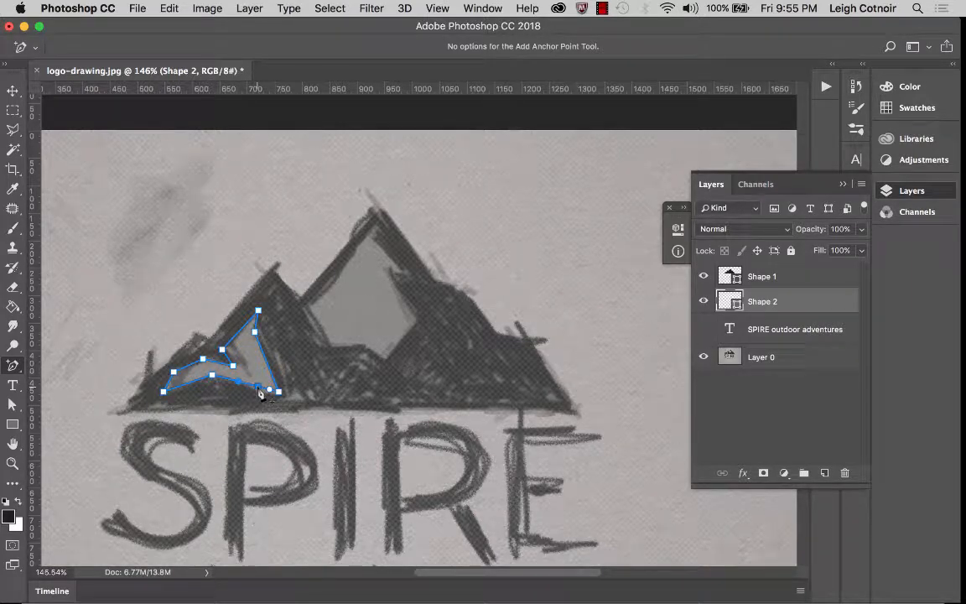
right_click(11, 367)
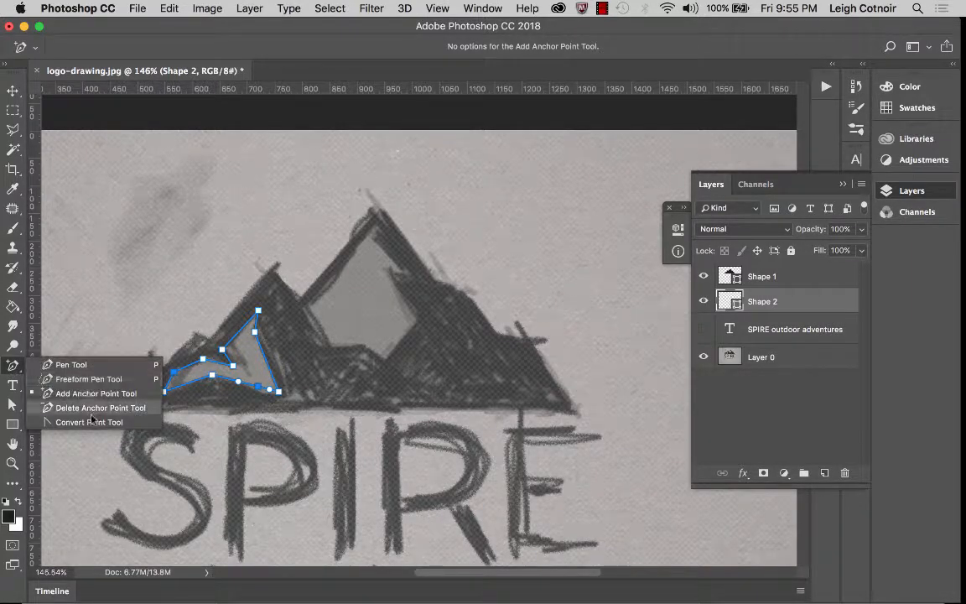
click(84, 417)
click(259, 388)
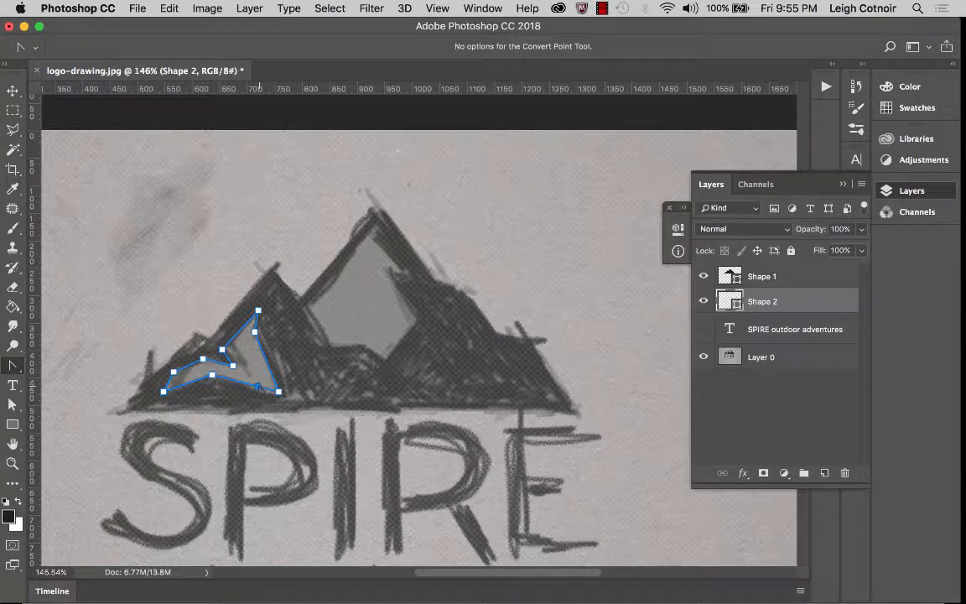
click(12, 405)
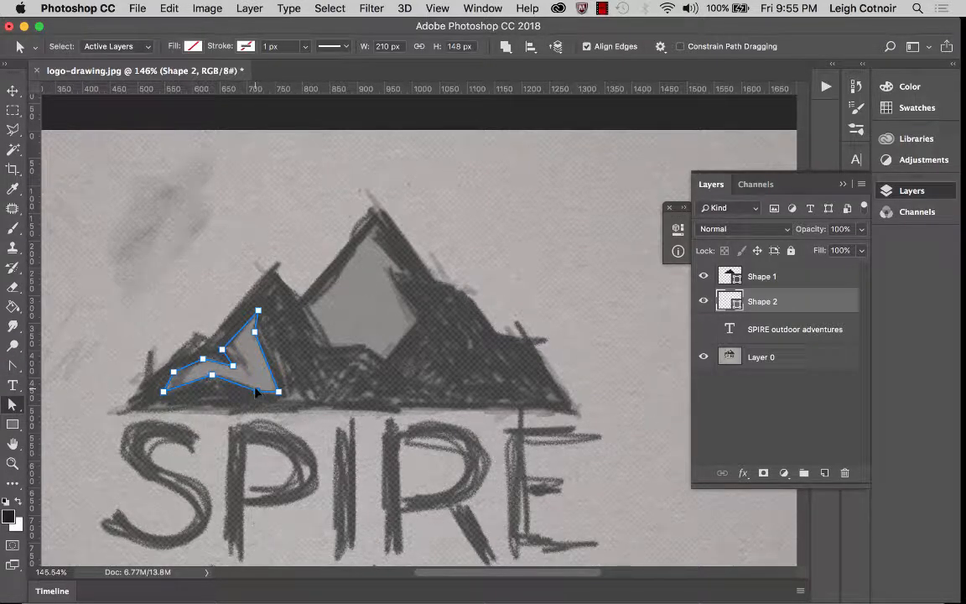
shift+click(234, 368)
Step: Rename the Shape 1 layer as base mountain and the Shape 2 layer as left mountain shape
click(765, 279)
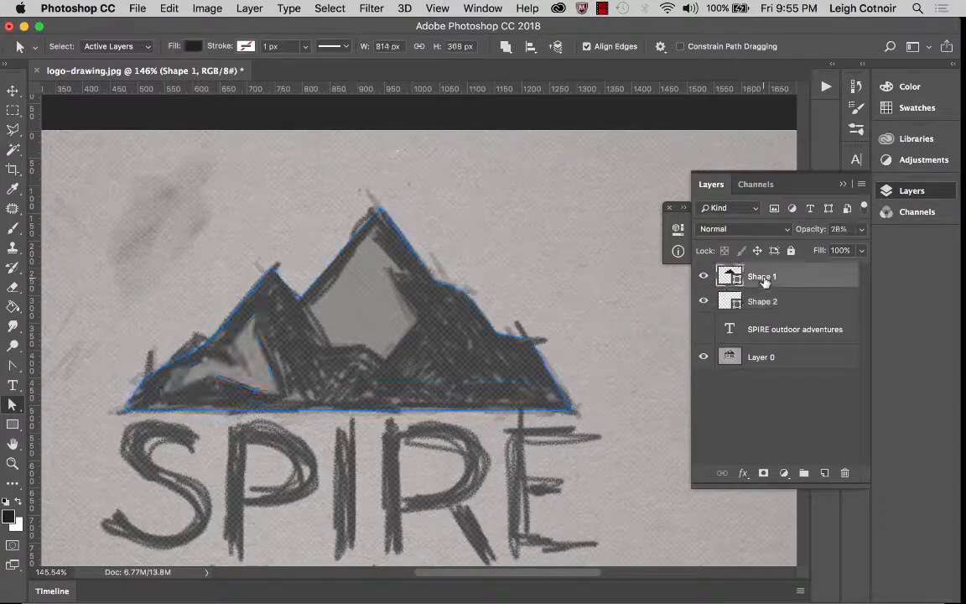
double_click(764, 280)
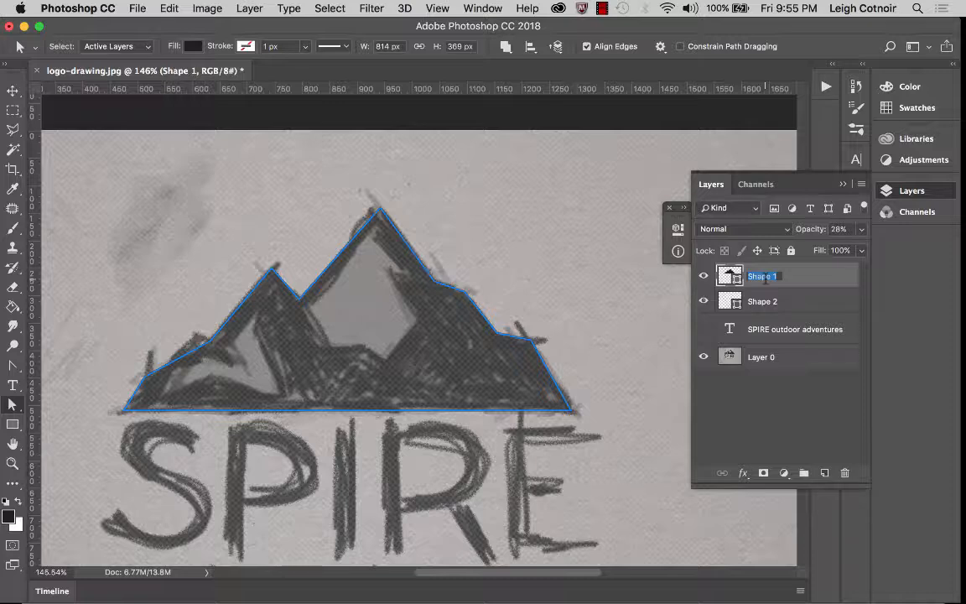
text(base mountain)
key(Return)
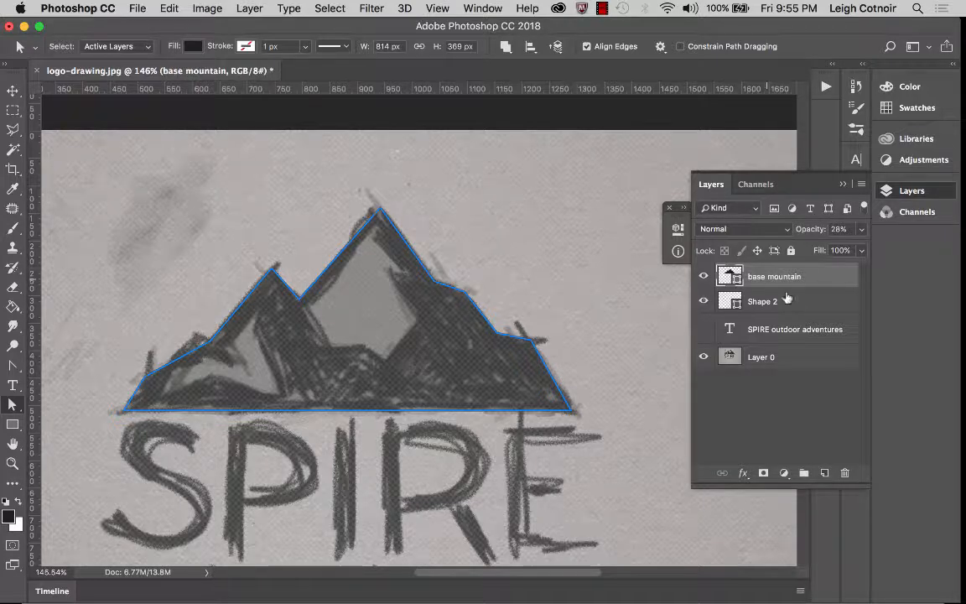
double_click(761, 300)
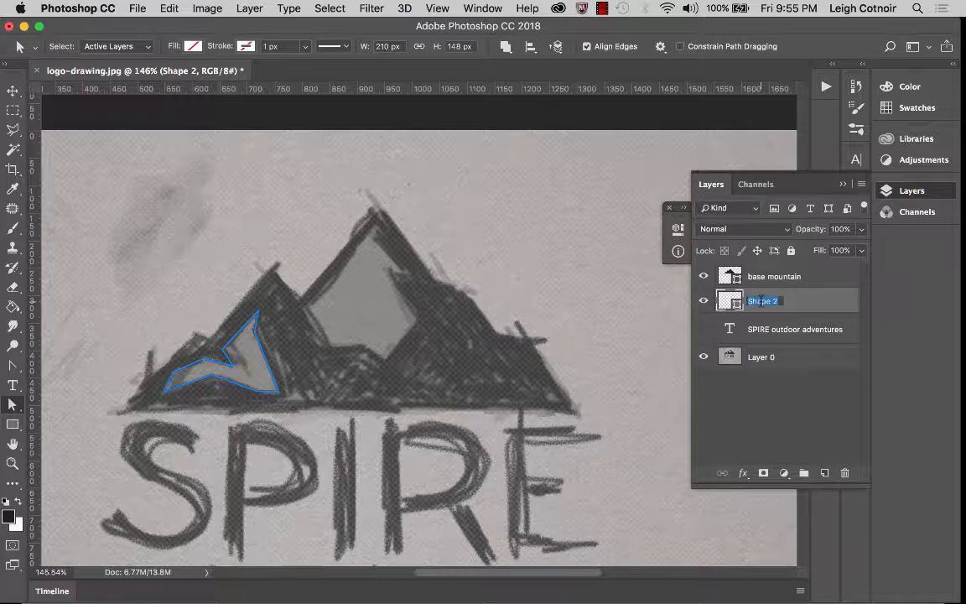
text(left mountain)
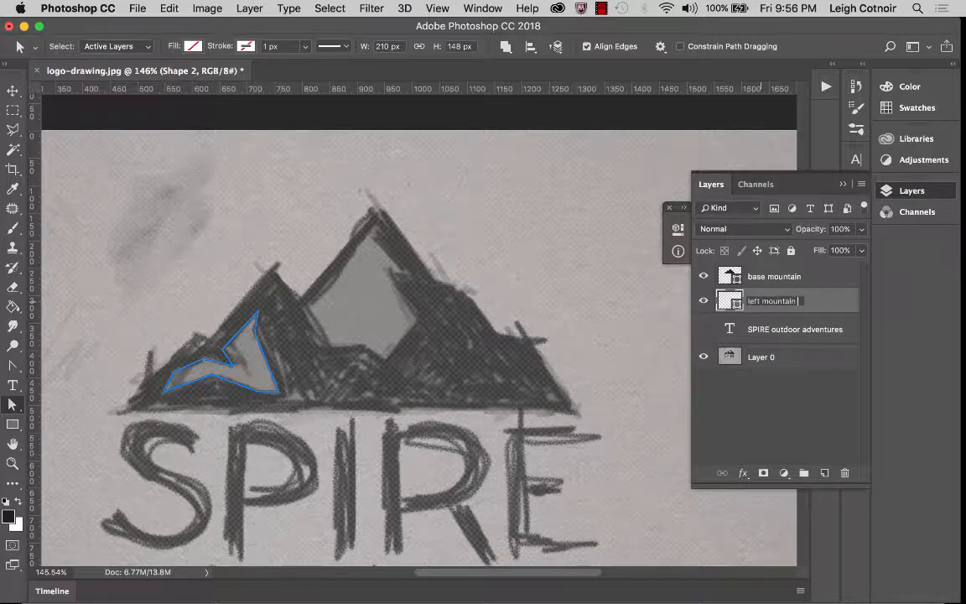
text( shape)
key(Return)
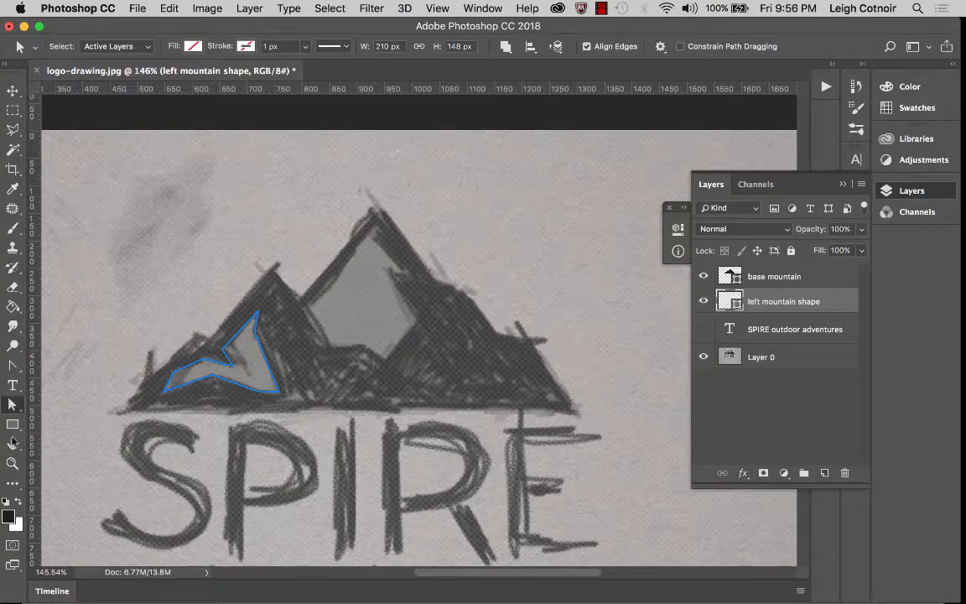
Step: Trace the light area inside the main peak as a closed Pen shape, including the small notch on its upper right edge
drag(13, 366, 48, 369)
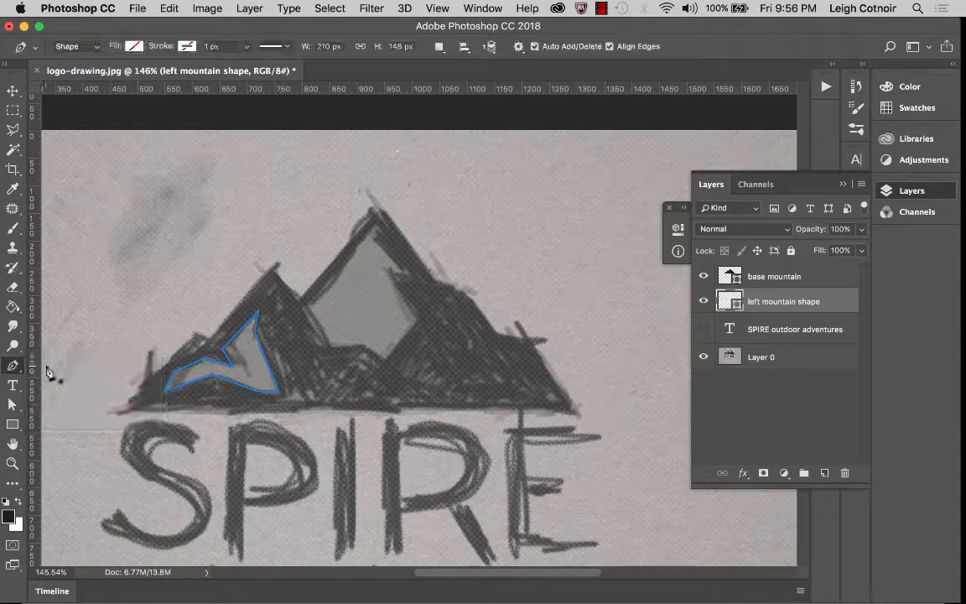
click(310, 305)
click(330, 344)
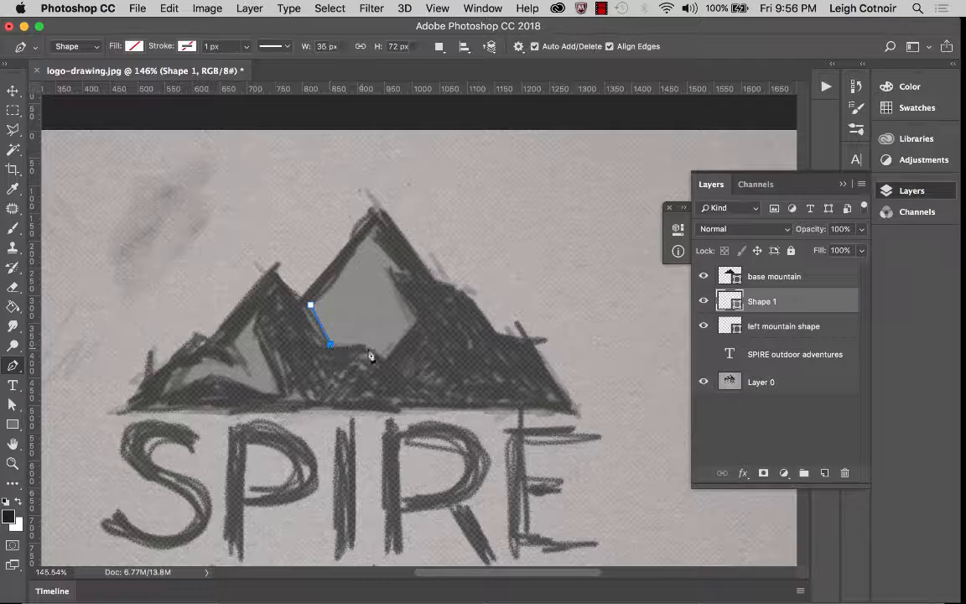
click(364, 345)
click(383, 358)
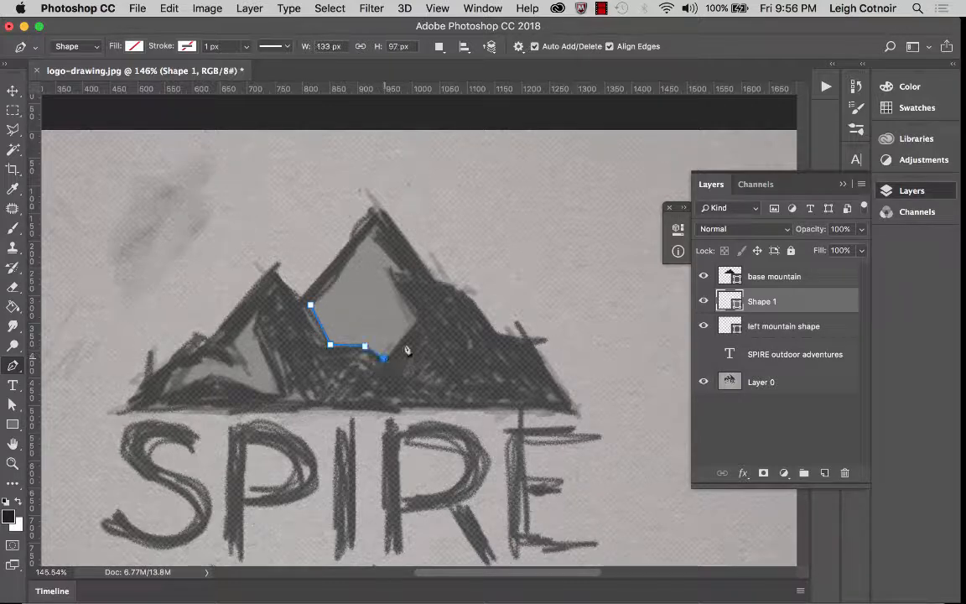
click(386, 269)
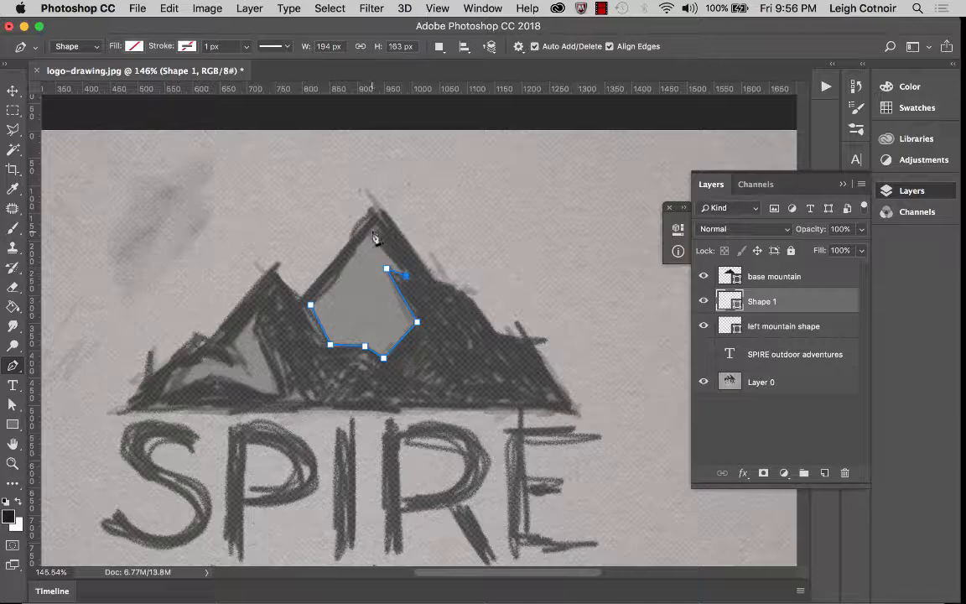
click(372, 232)
click(311, 308)
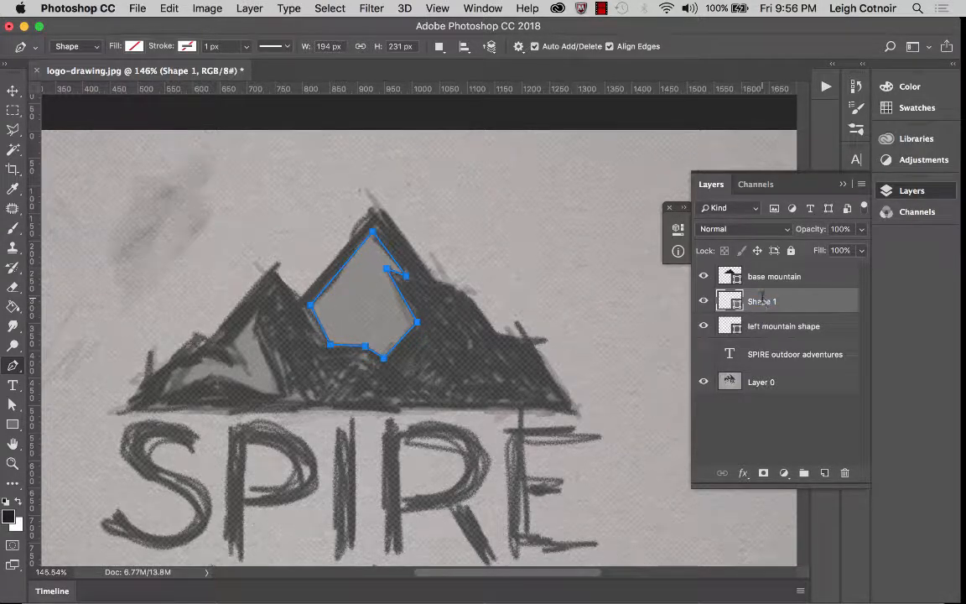
Step: Rename the main peak's inner shape layer as right mountain shape
double_click(761, 300)
text(right mountai)
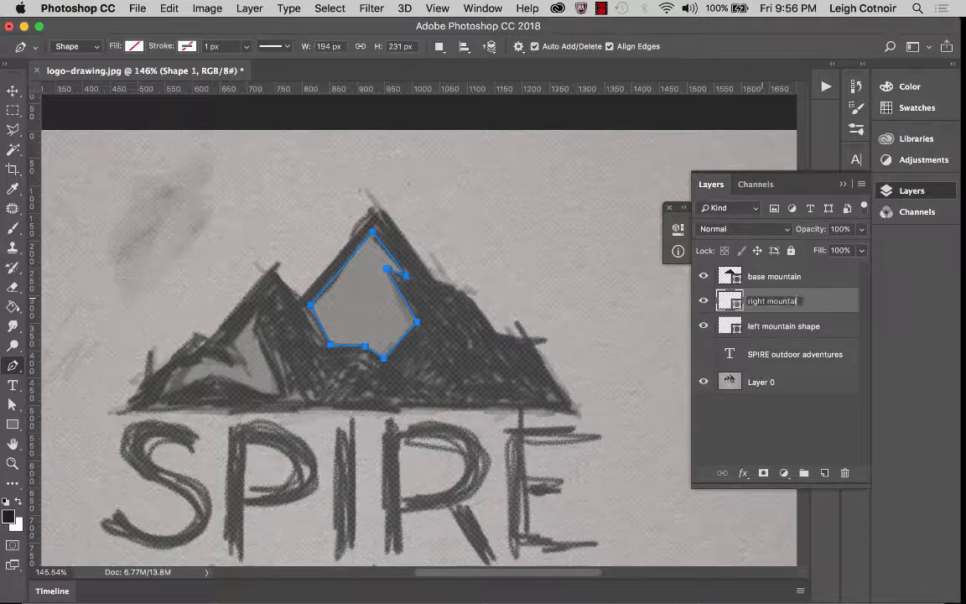
text(n shape)
key(Return)
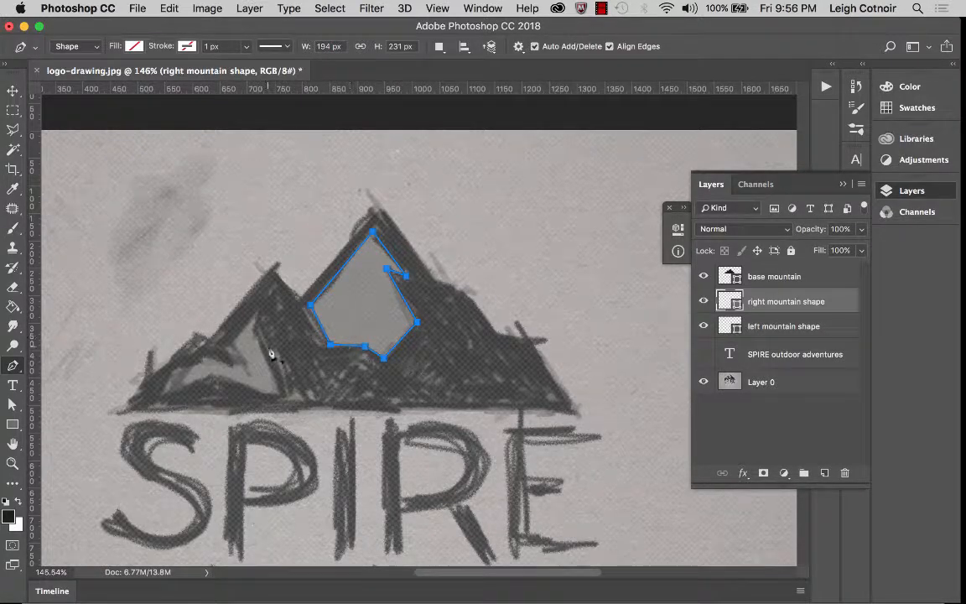
Step: Select the right mountain shape and left mountain shape layers together and fill both with white
shift+click(763, 327)
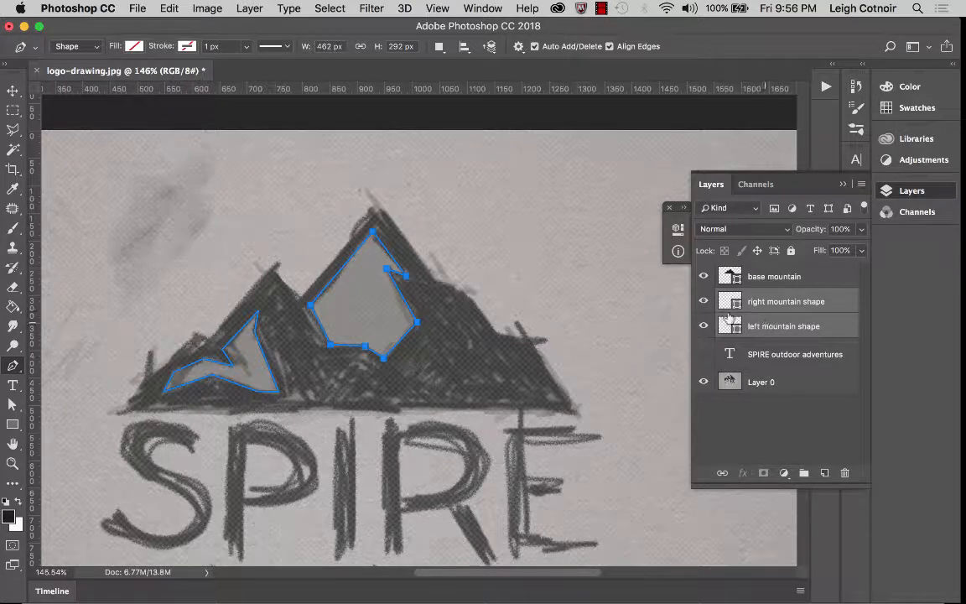
click(132, 47)
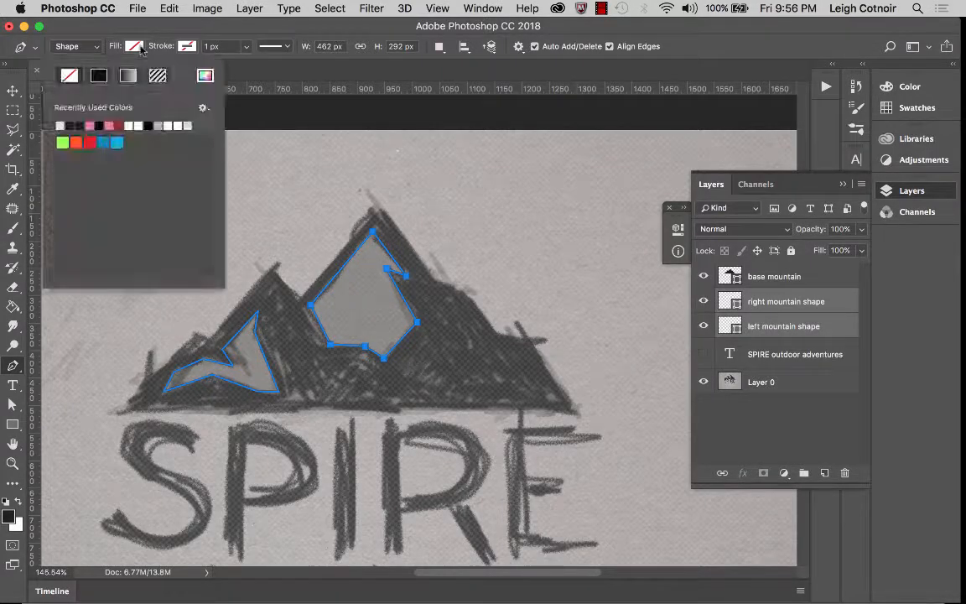
click(60, 124)
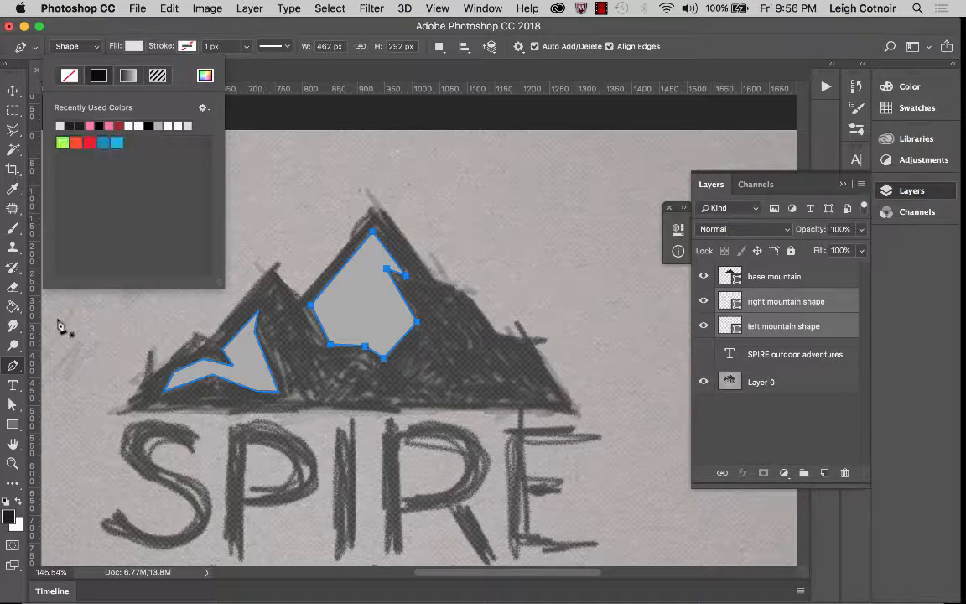
click(169, 124)
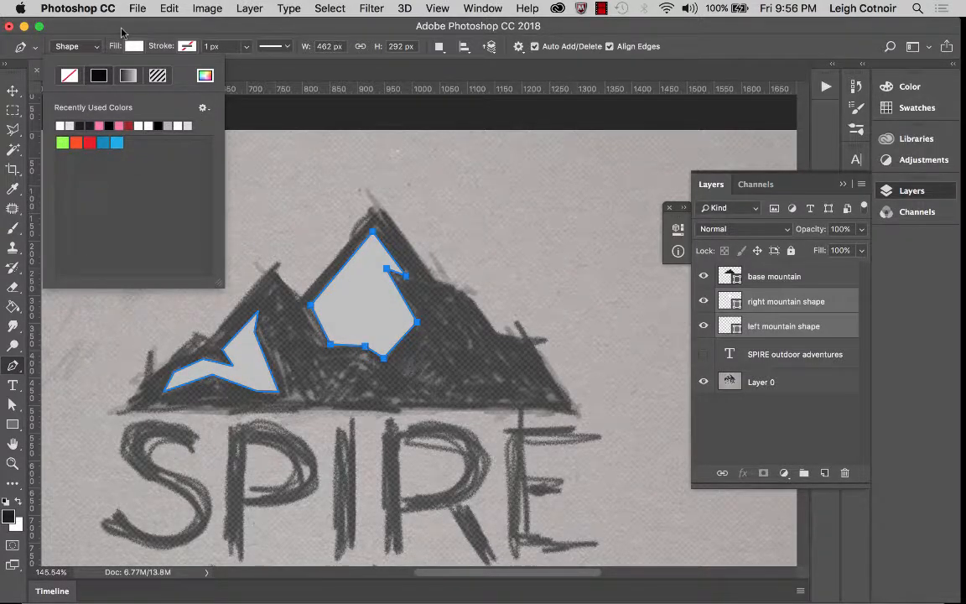
click(122, 32)
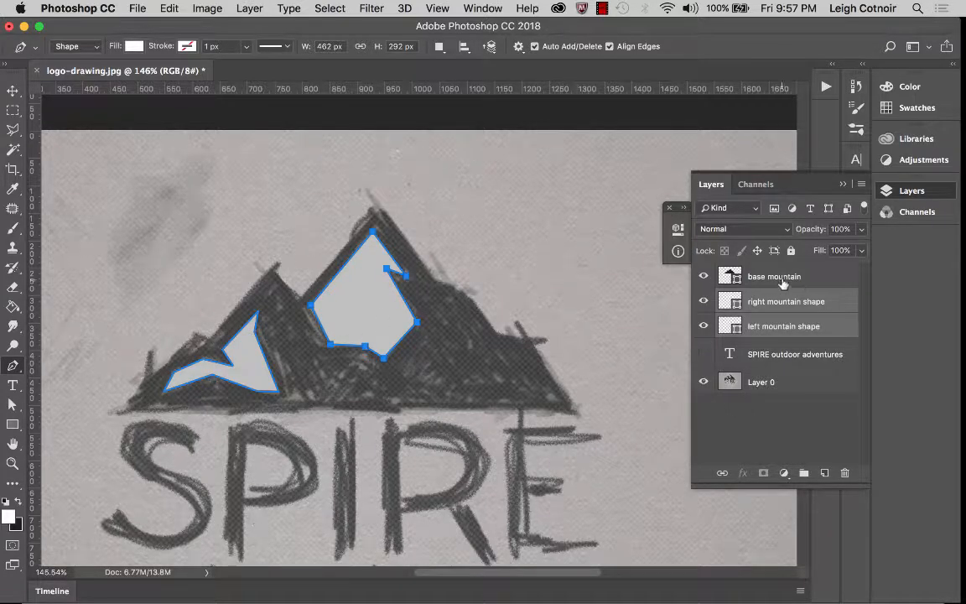
Step: Move the base mountain layer beneath the left mountain shape layer
click(783, 280)
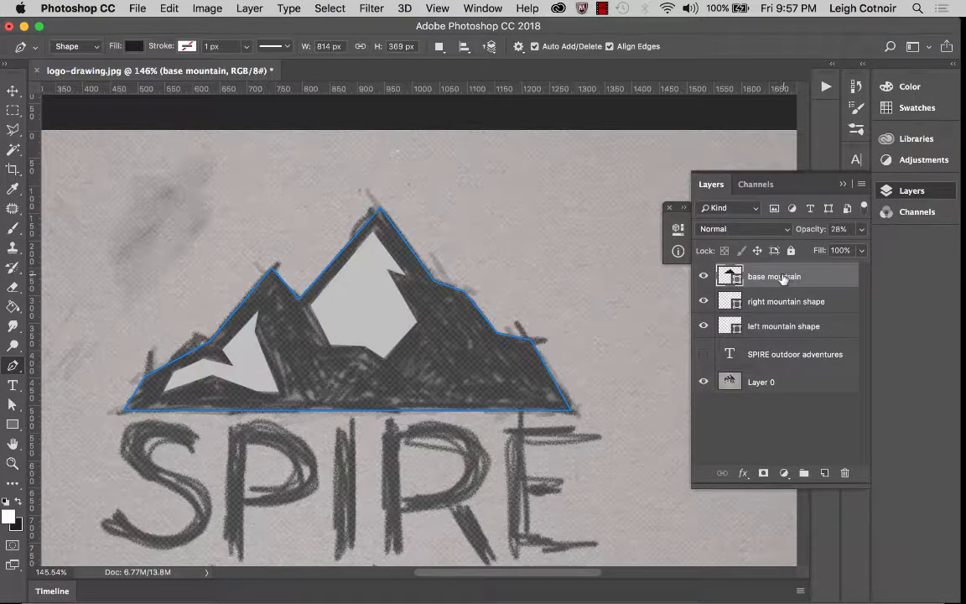
drag(783, 280, 780, 329)
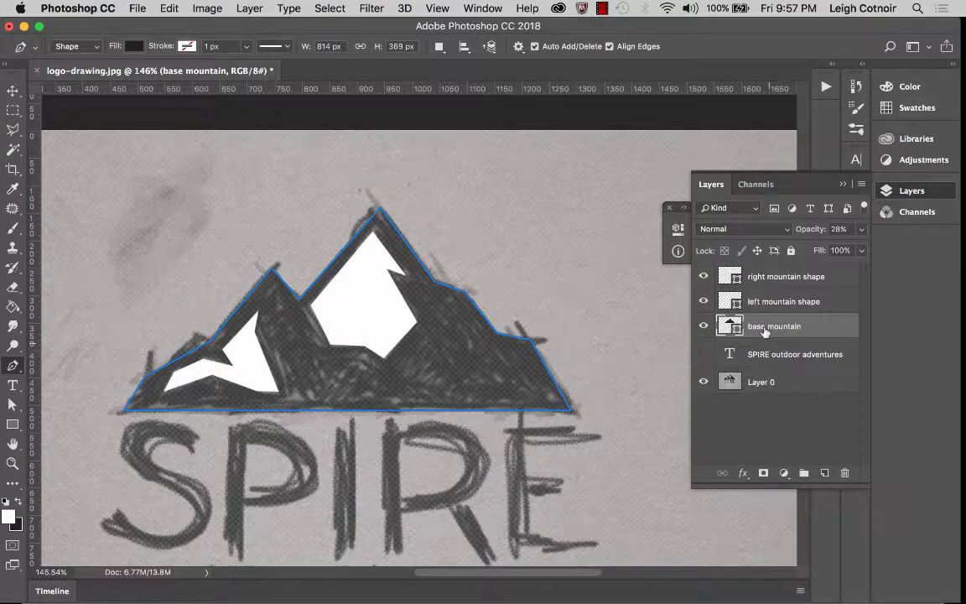
Step: Set the base mountain layer's opacity to 100%
click(861, 229)
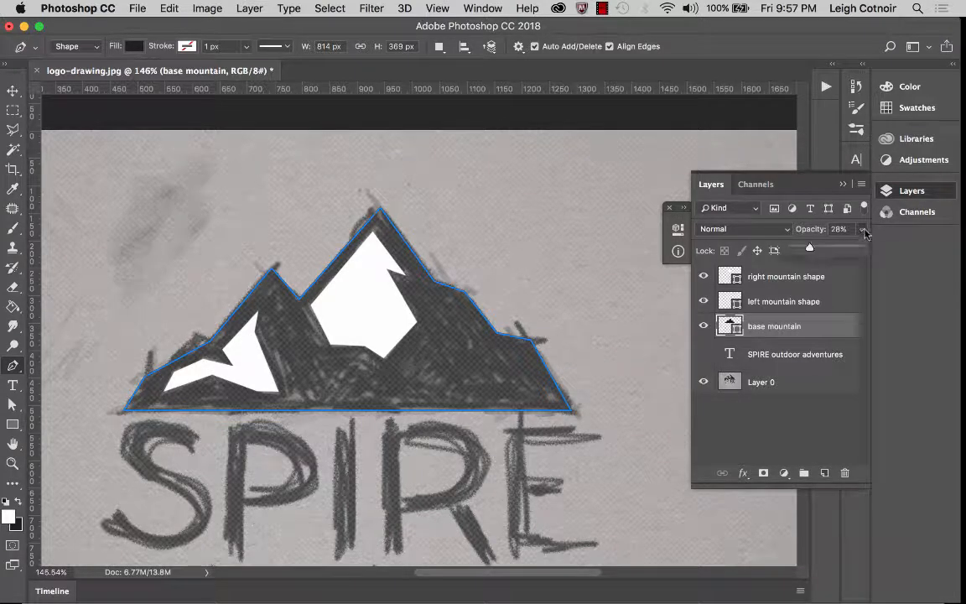
drag(809, 247, 918, 252)
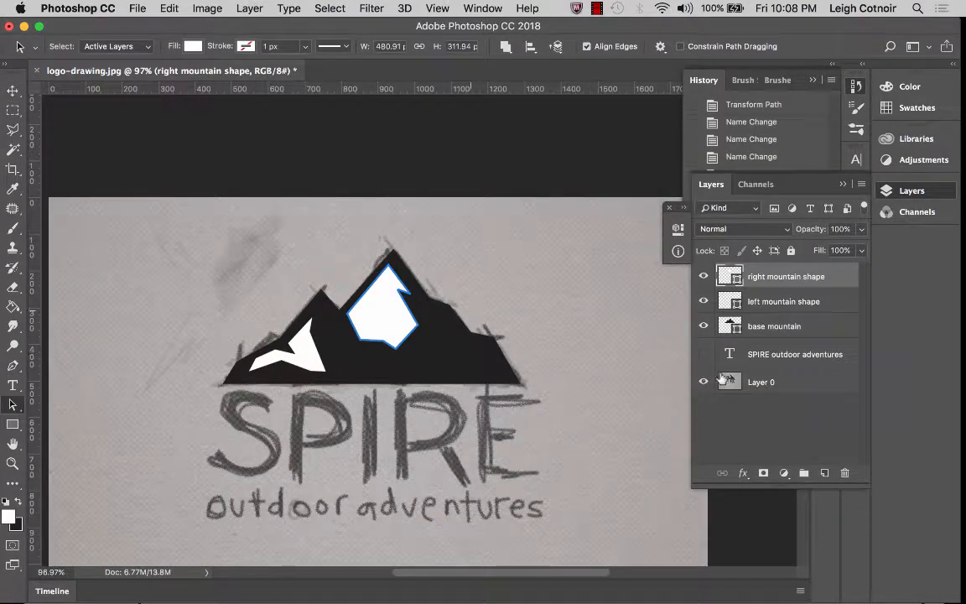
Step: Group the right mountain shape, left mountain shape and base mountain layers and name the group mountain
shift+click(765, 328)
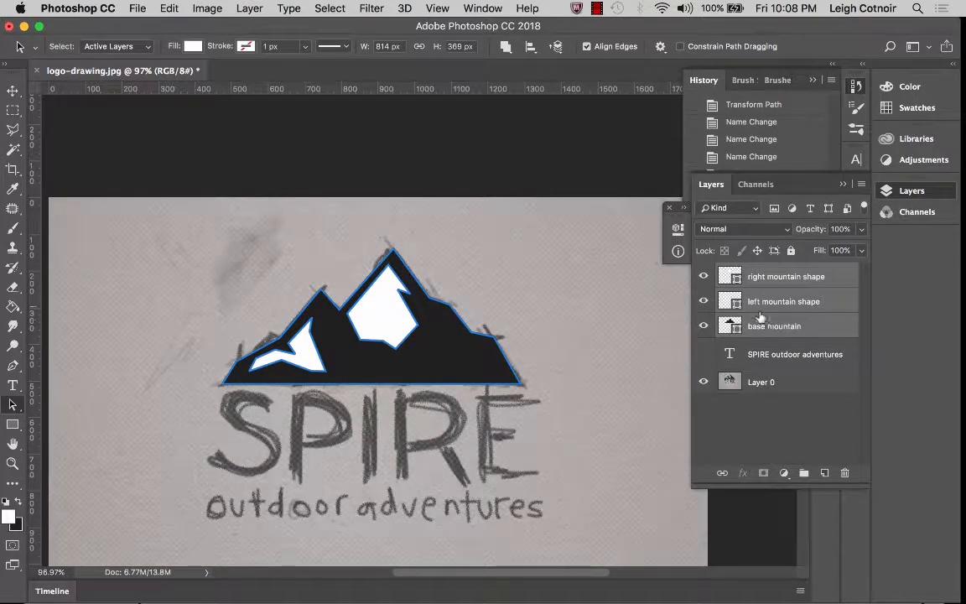
click(803, 473)
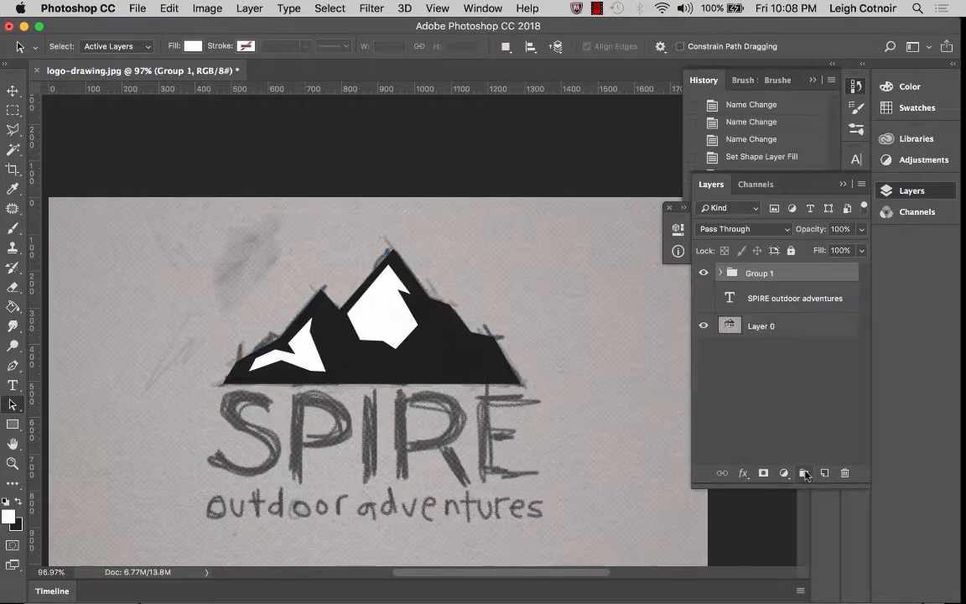
double_click(757, 273)
text(mountain)
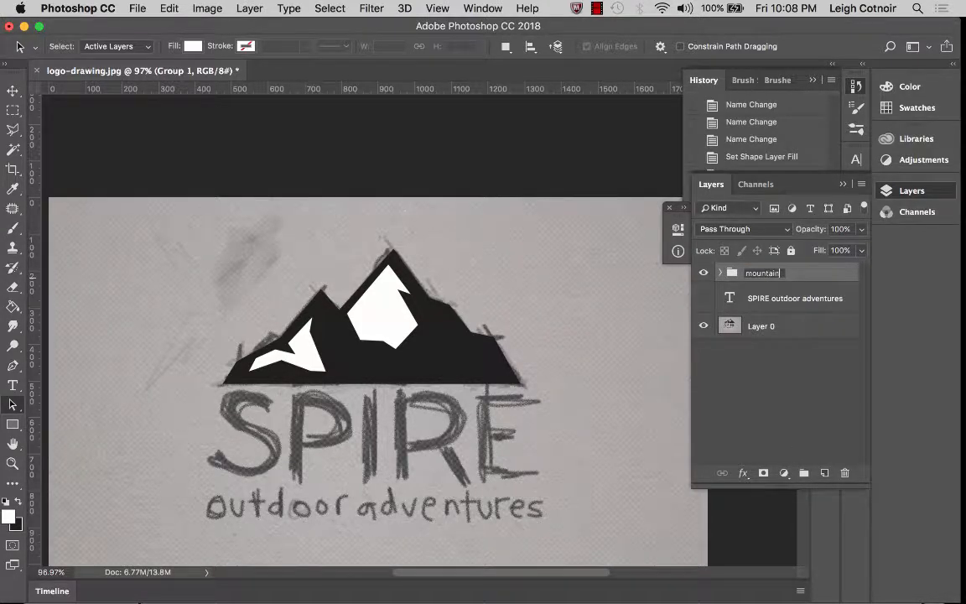
key(Return)
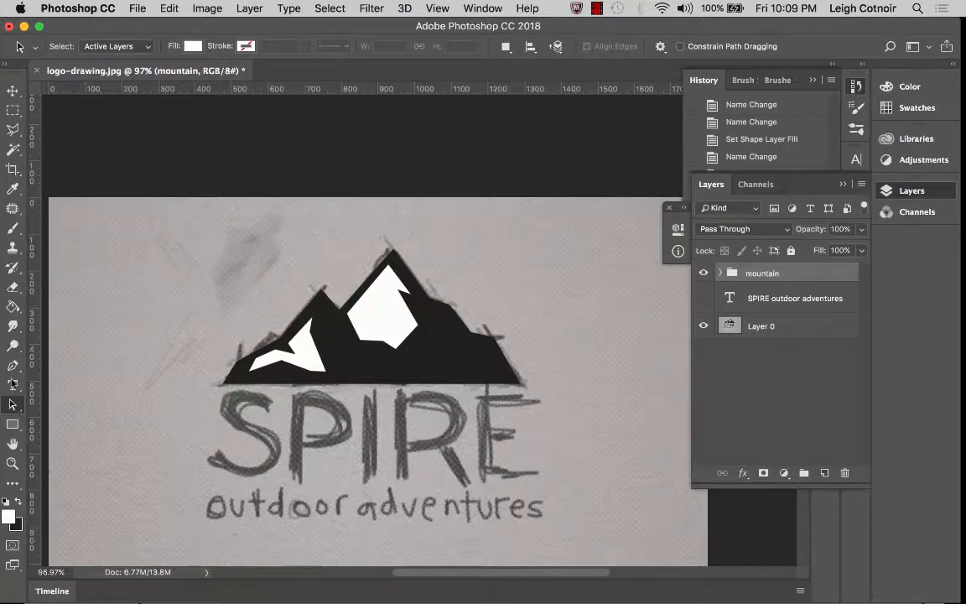
click(12, 386)
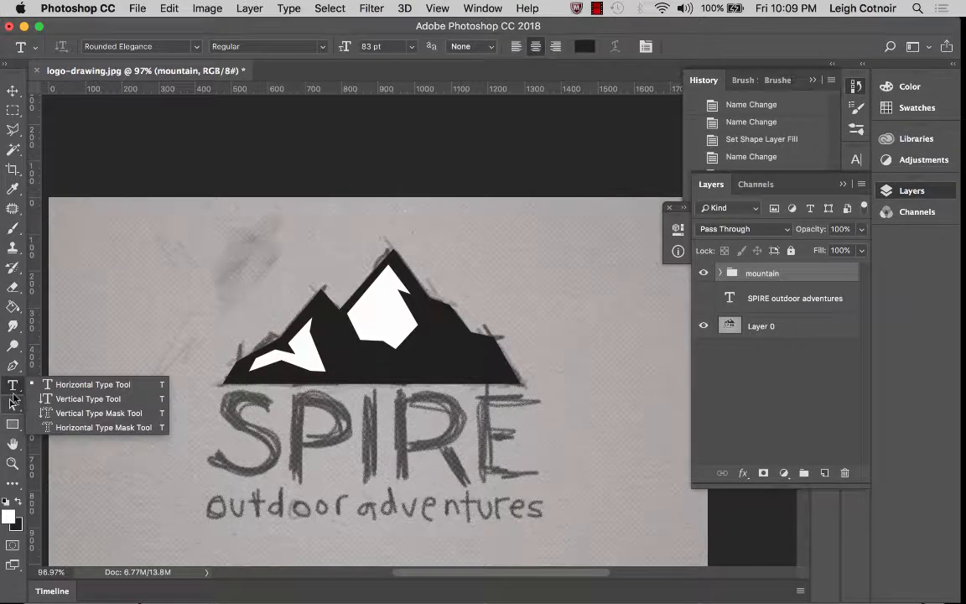
click(13, 404)
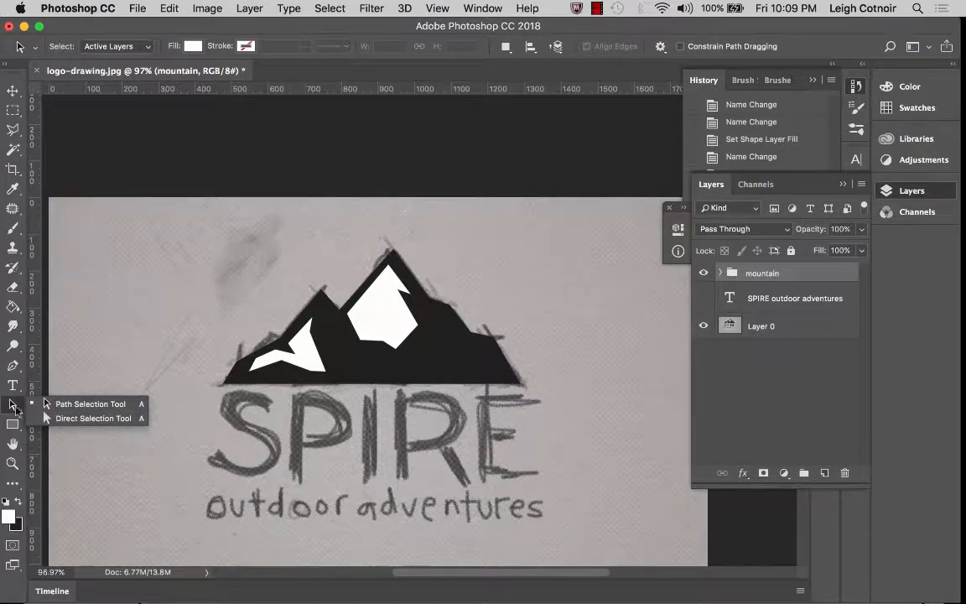
click(13, 364)
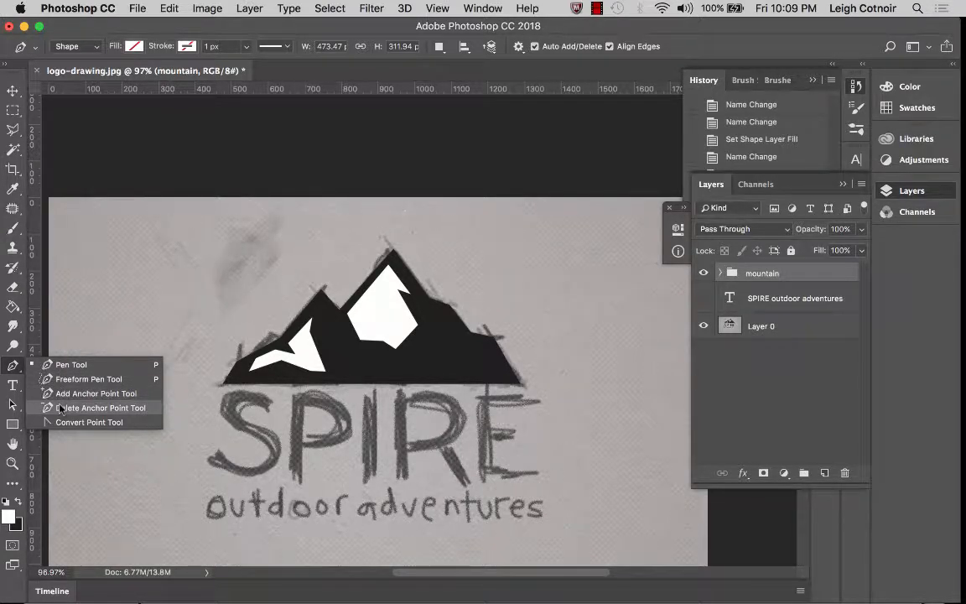
click(13, 367)
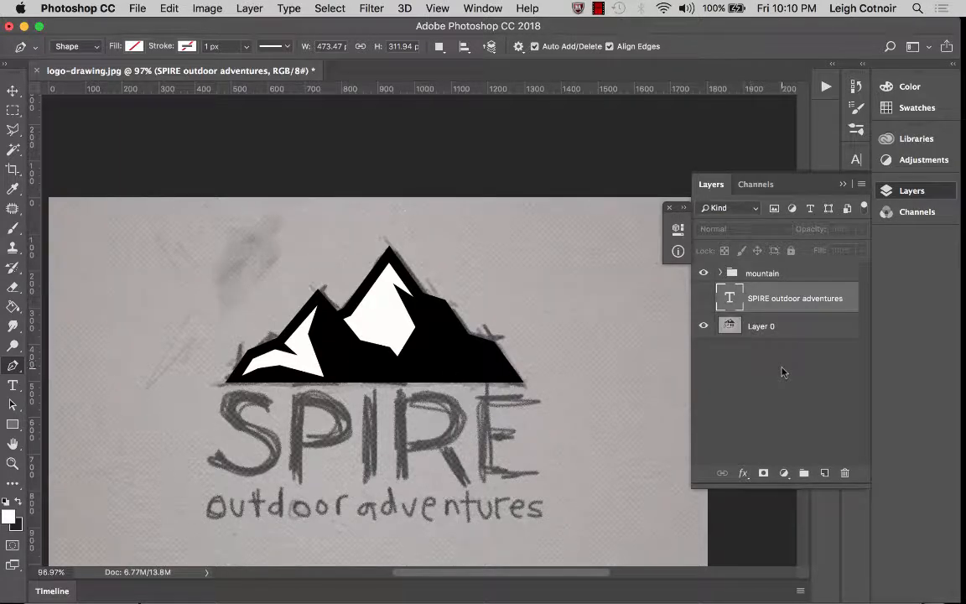
Step: Hide the Layer 0 sketch and save the document in Photoshop format as logo.psd with layers kept
click(703, 326)
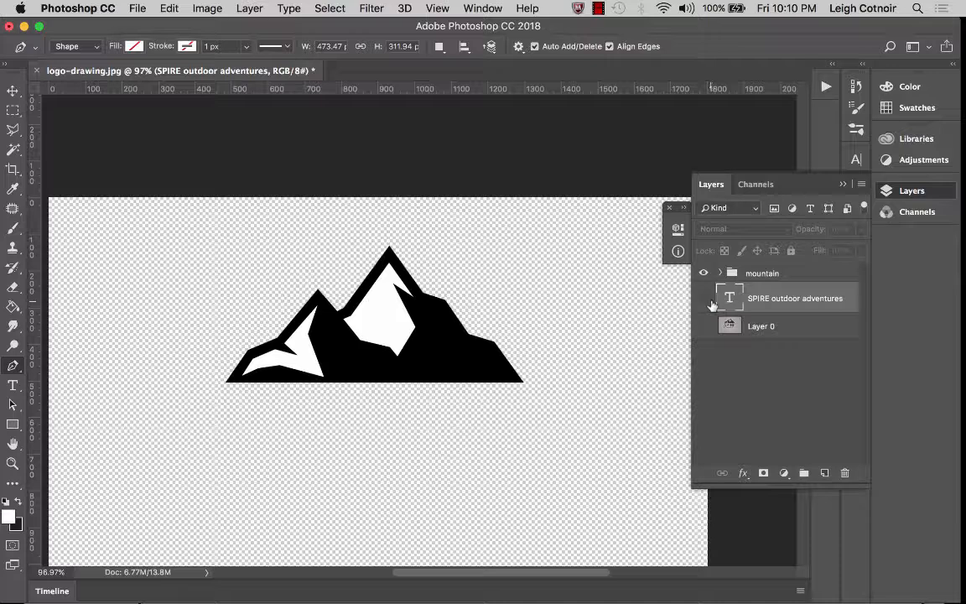
key(super+shift+s)
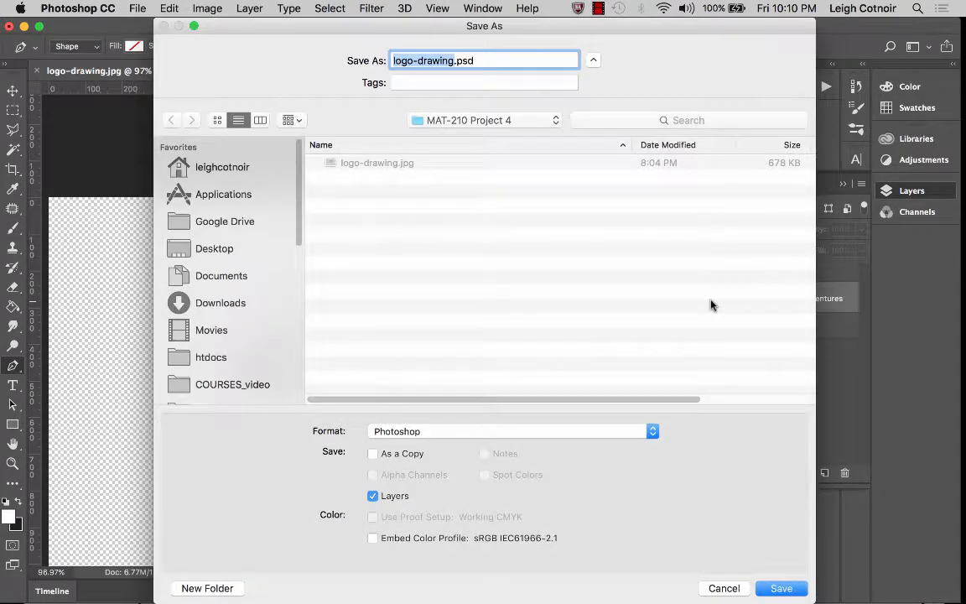
double_click(428, 61)
key(BackSpace)
key(BackSpace)
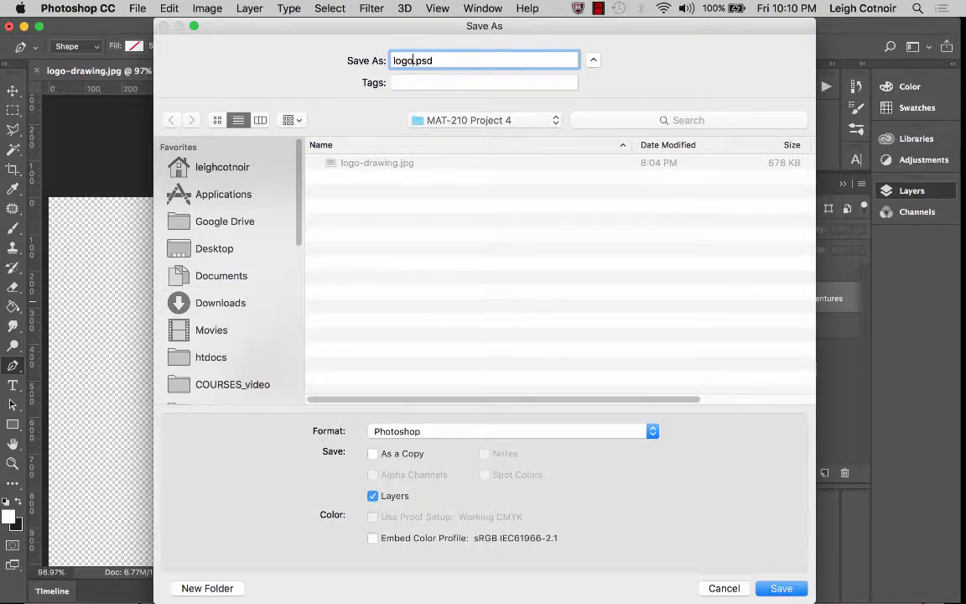
click(772, 590)
click(730, 289)
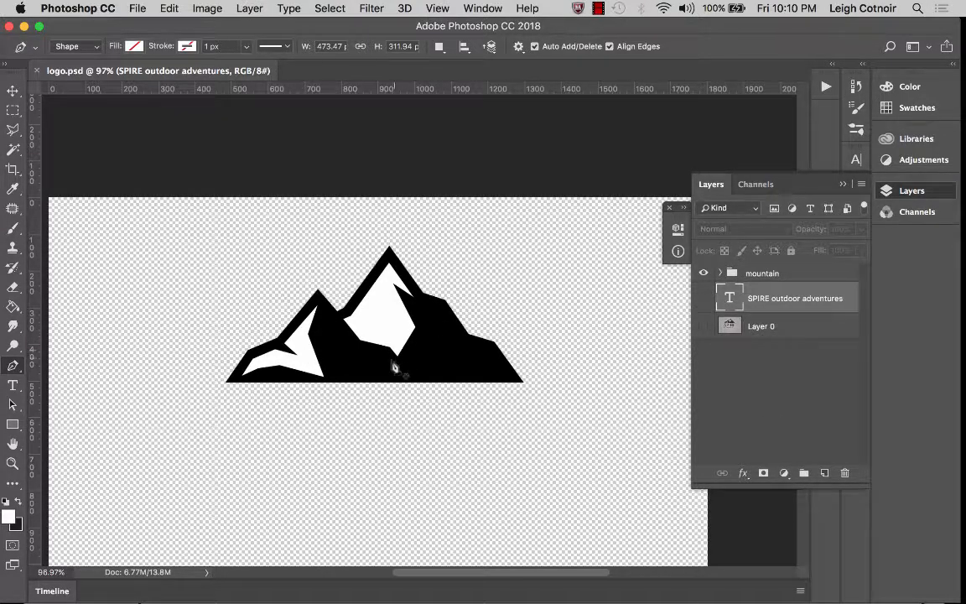
Step: Show the SPIRE outdoor adventures text layer and recolour all of its text to black (000000)
click(703, 299)
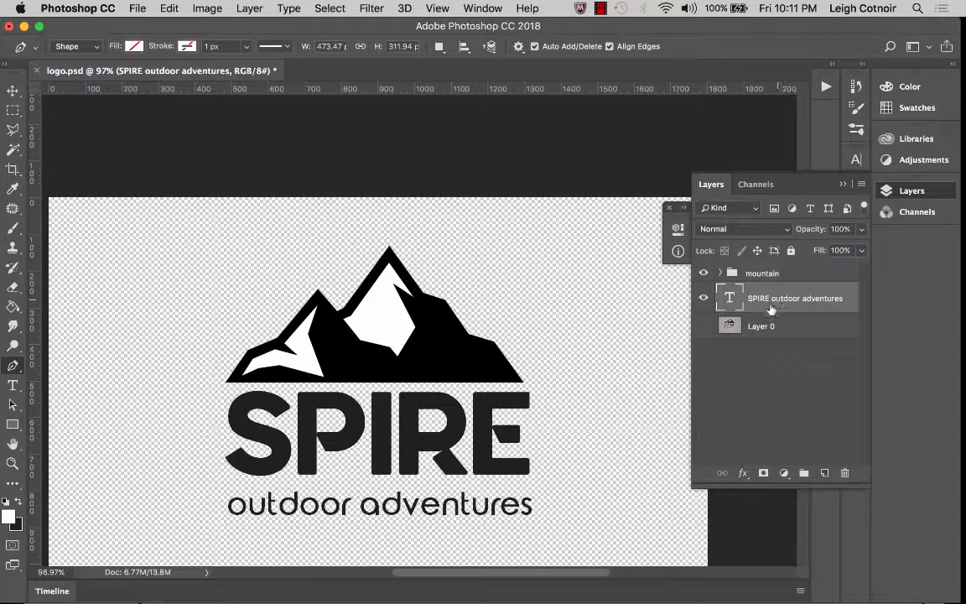
click(14, 388)
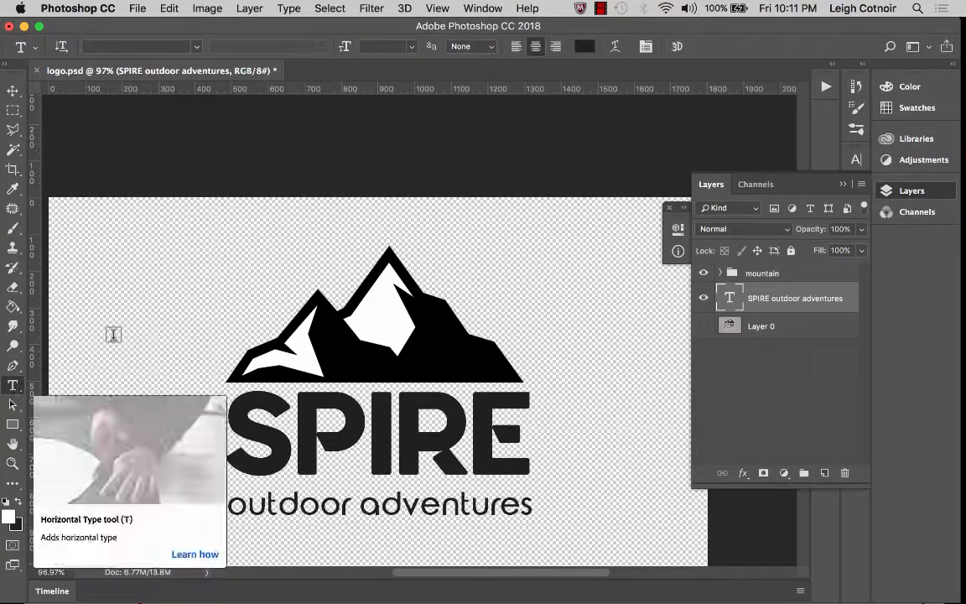
double_click(385, 416)
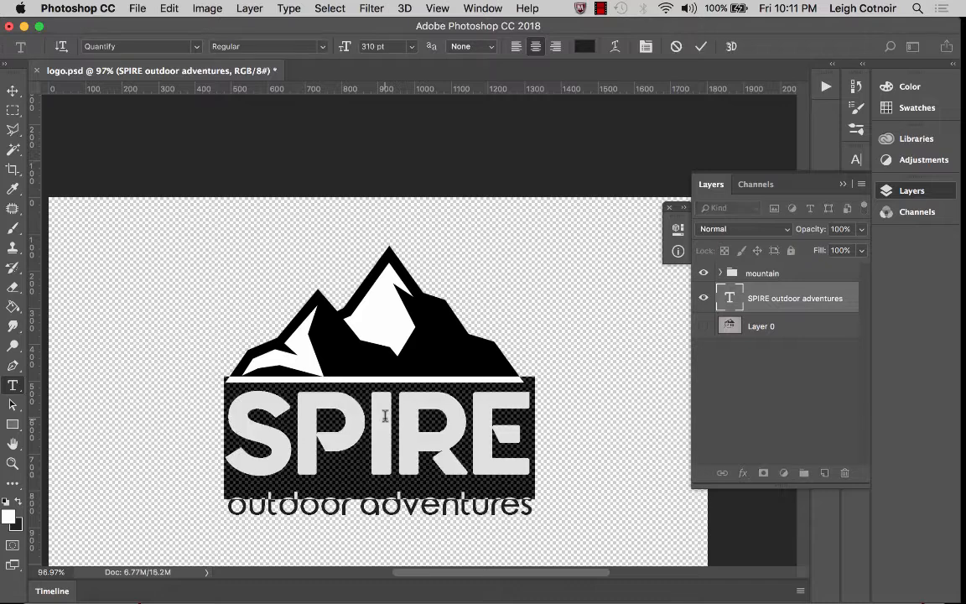
key(super+a)
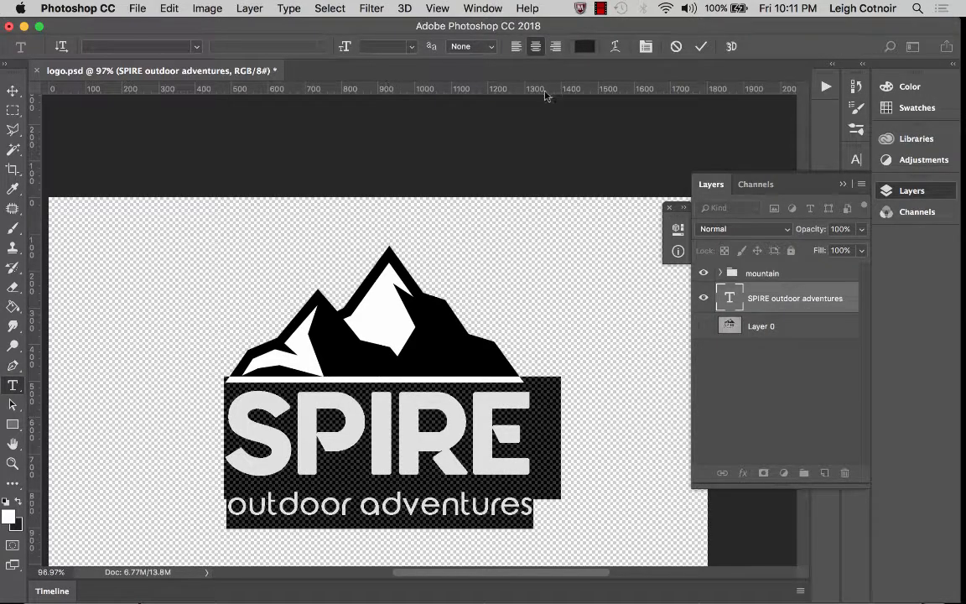
click(584, 46)
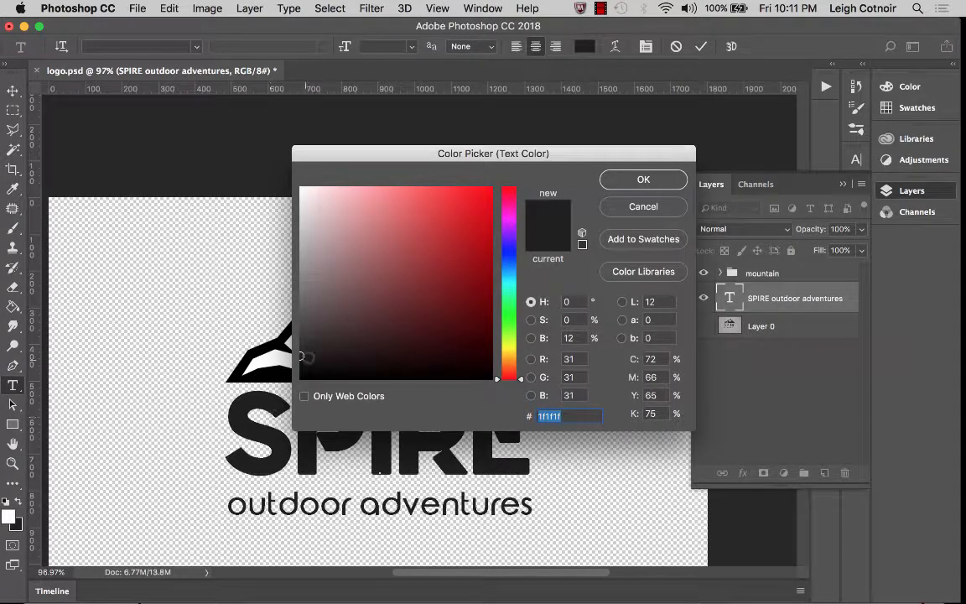
drag(304, 358, 285, 397)
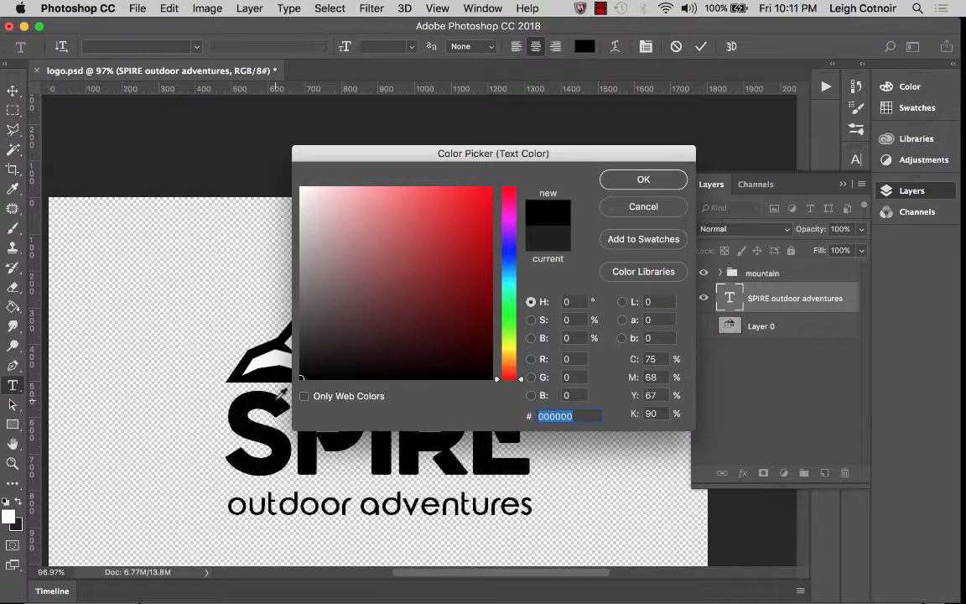
click(643, 180)
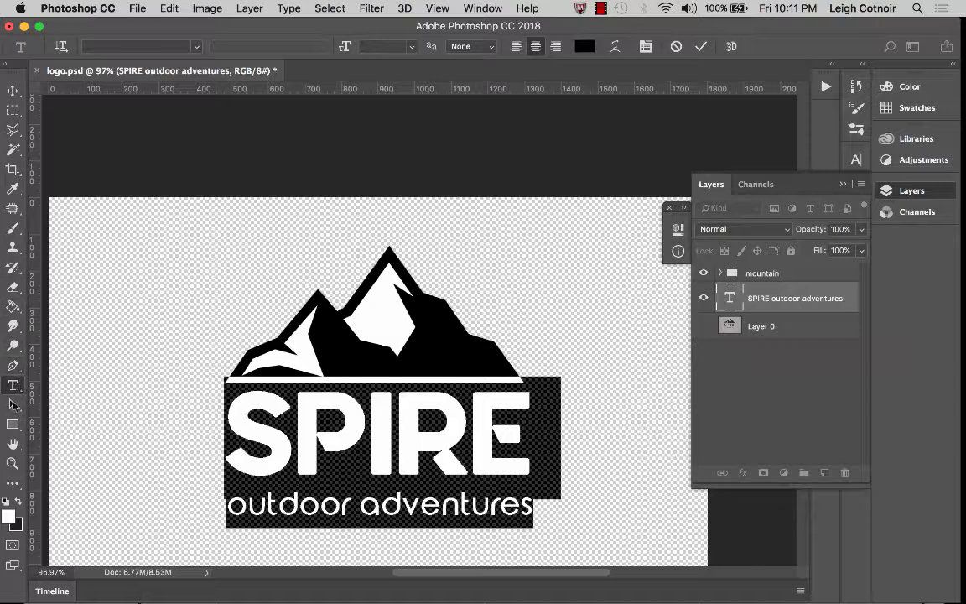
click(13, 110)
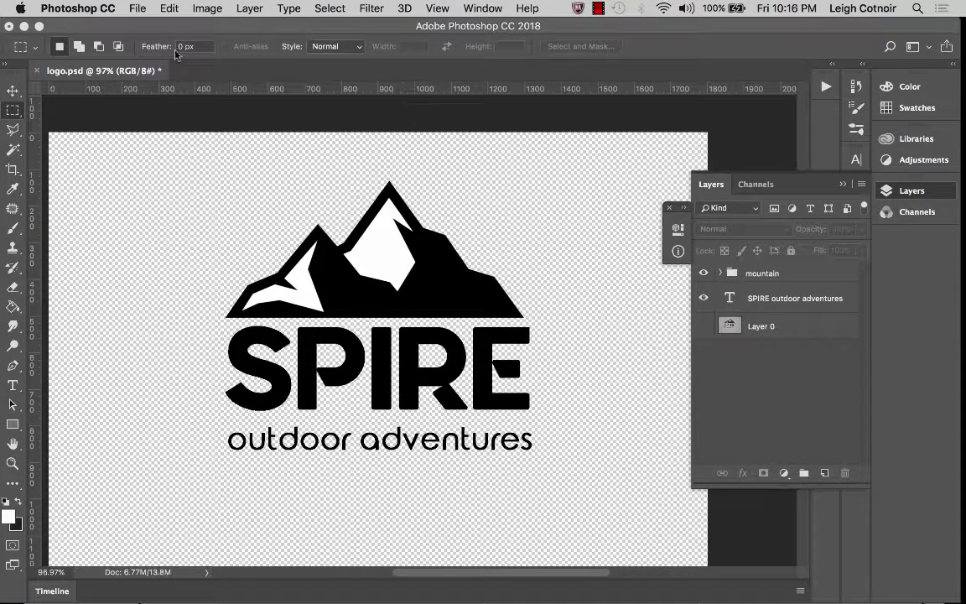
Step: Check the image's pixel width and place a vertical guide at the canvas's horizontal centre, at about 900 px
click(204, 8)
click(219, 125)
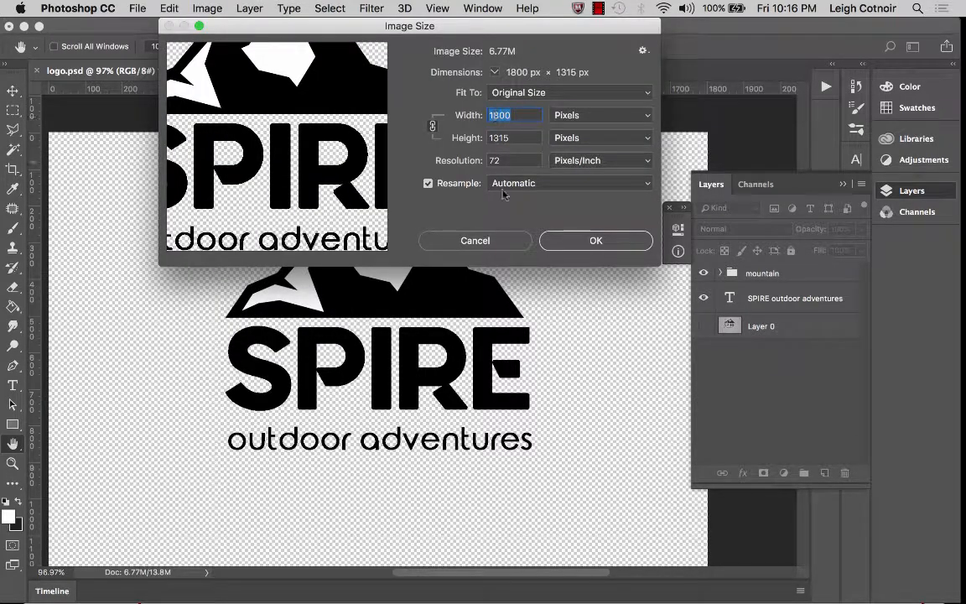
click(592, 242)
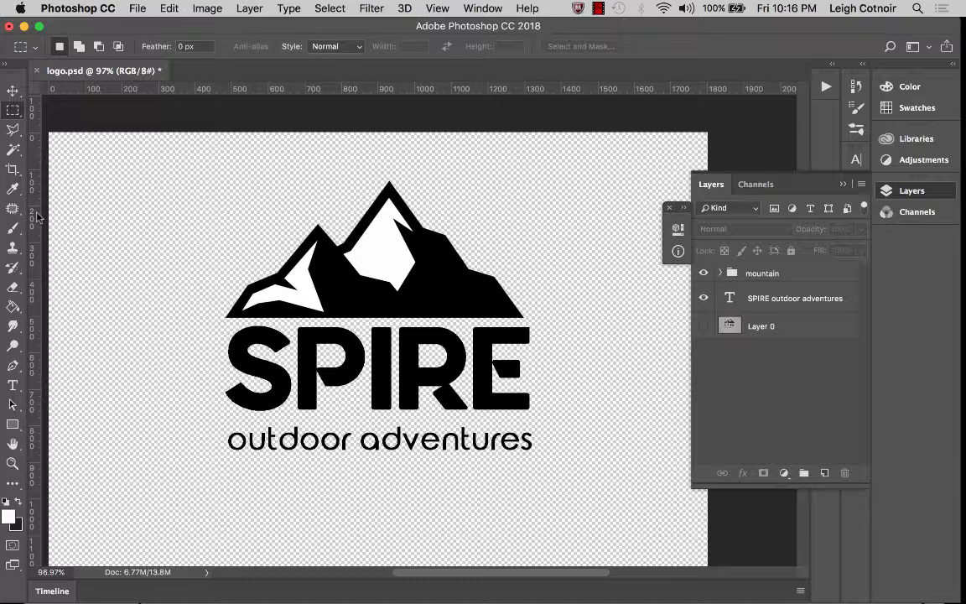
scroll(37, 217, down, 3)
scroll(37, 217, left, 2)
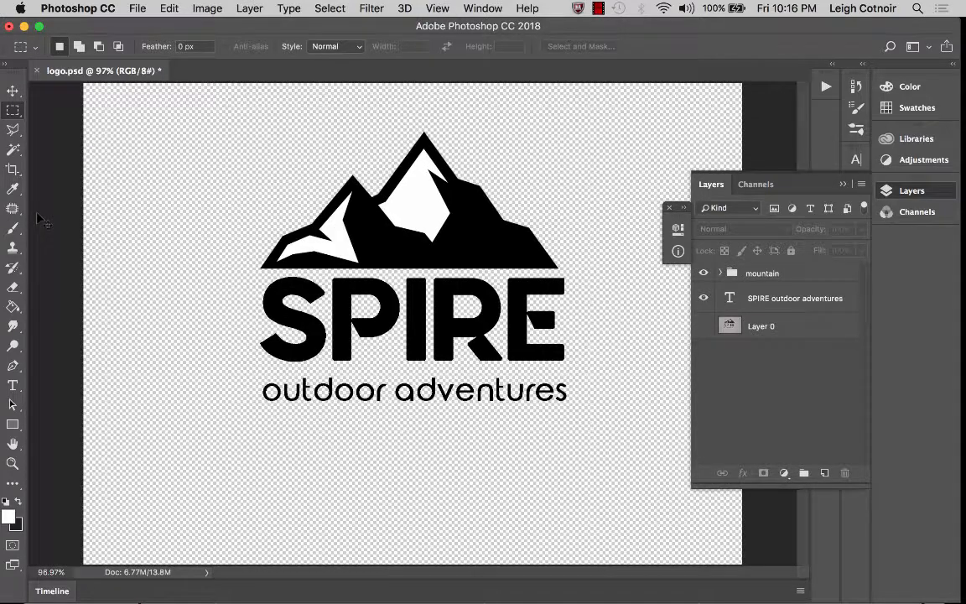
scroll(37, 216, up, 1)
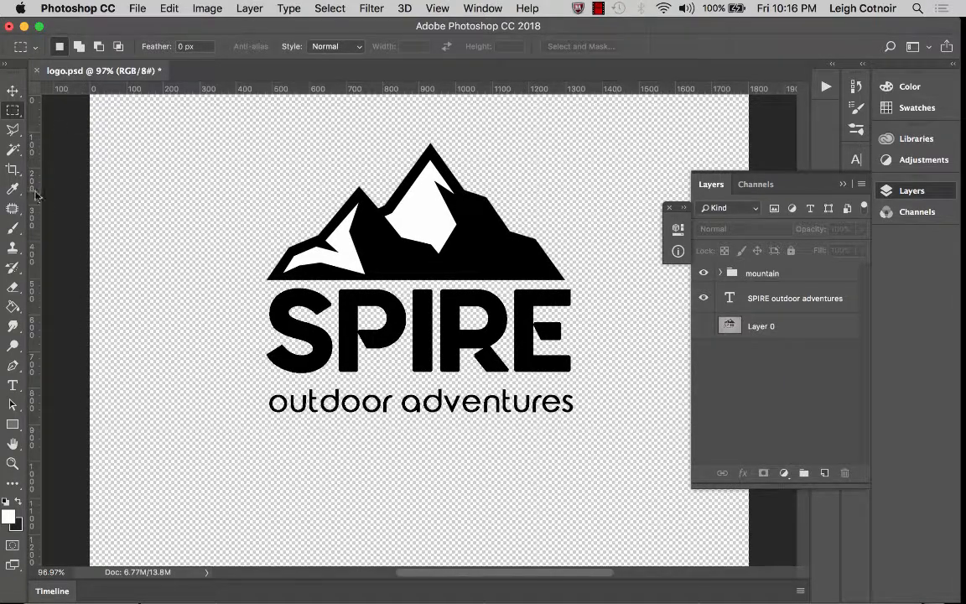
drag(35, 196, 419, 164)
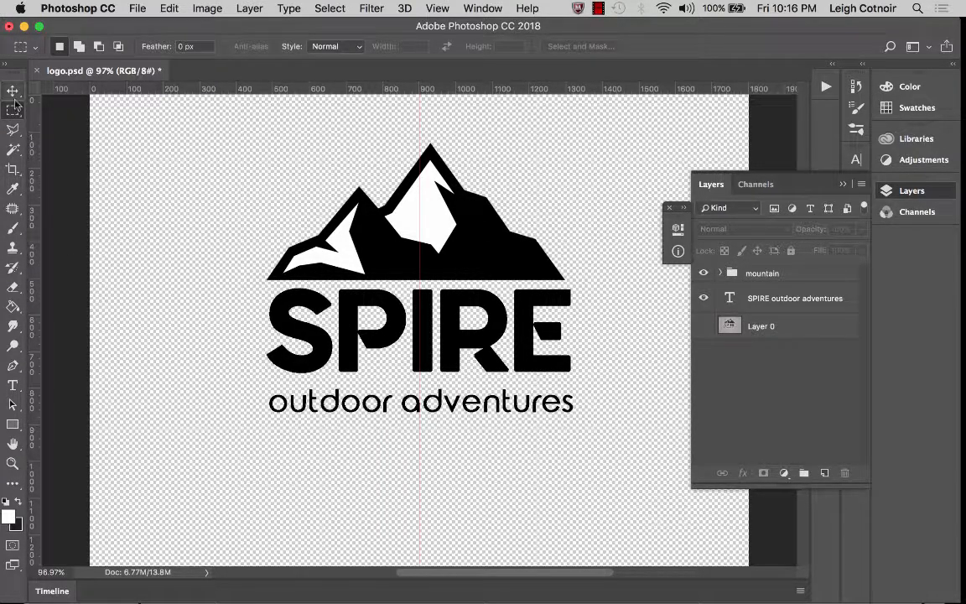
Step: Move the SPIRE outdoor adventures text layer about 12 px to the left to centre it on the guide
click(13, 89)
click(763, 300)
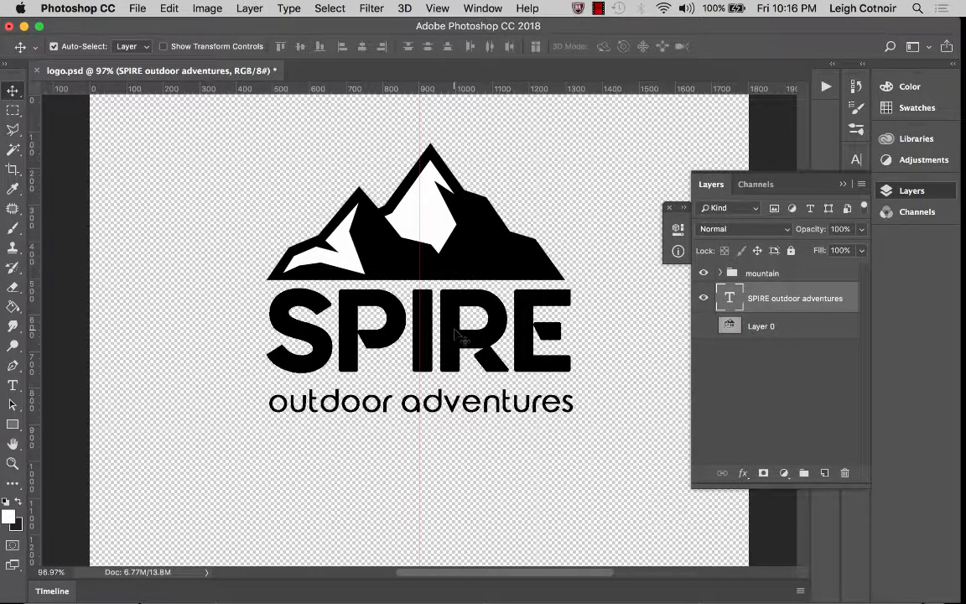
drag(456, 336, 449, 335)
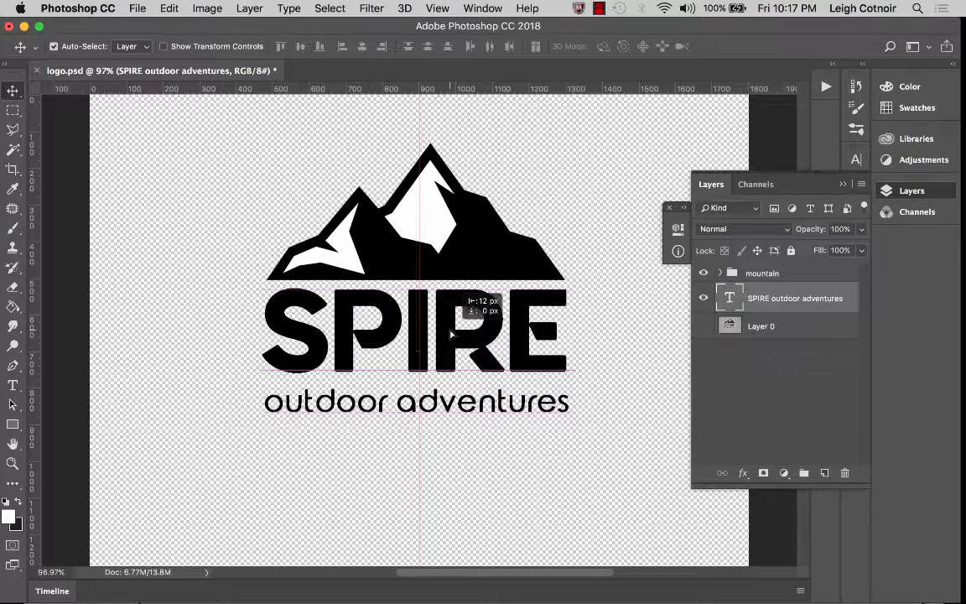
drag(451, 334, 451, 333)
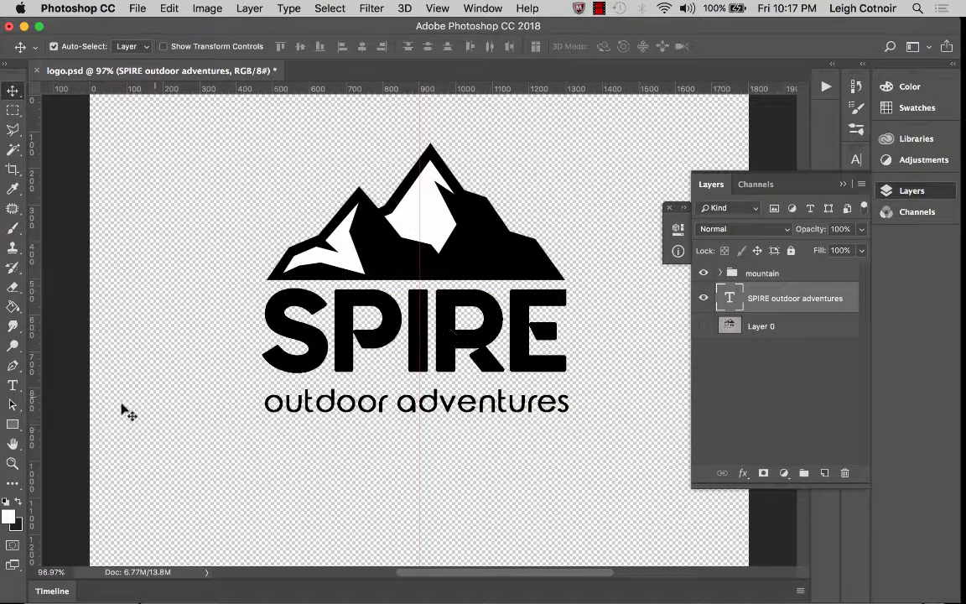
click(13, 385)
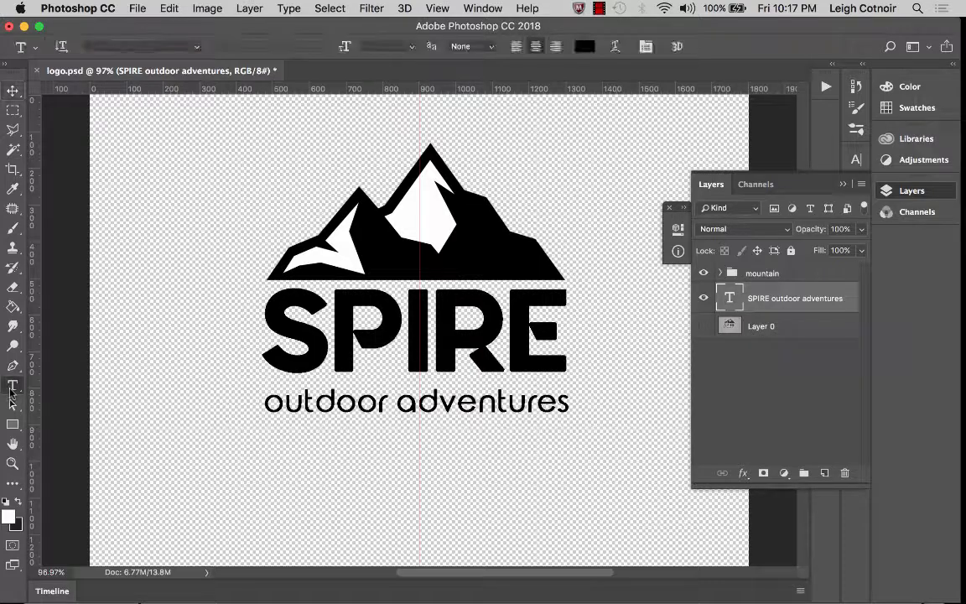
double_click(394, 338)
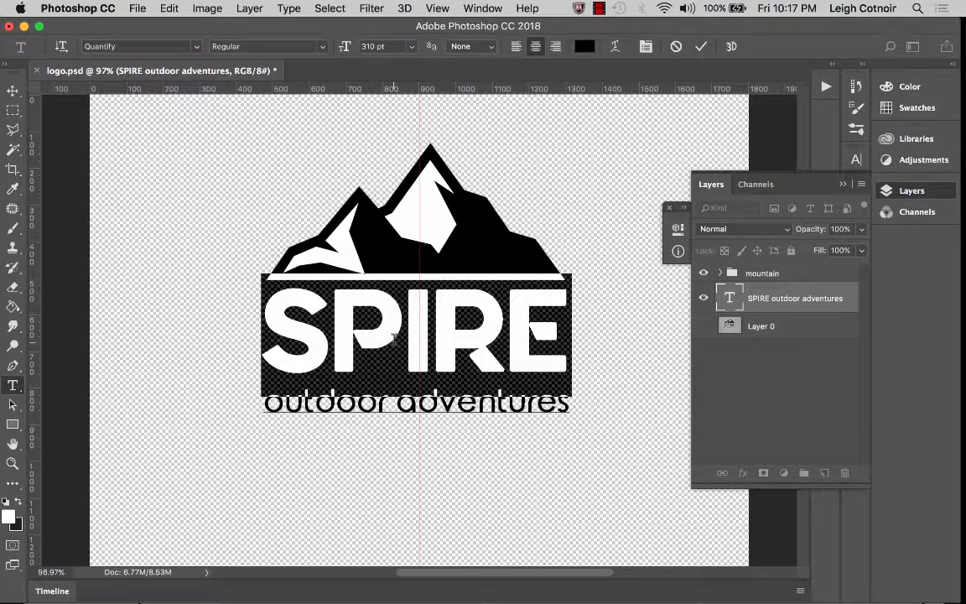
scroll(394, 338, up, 8)
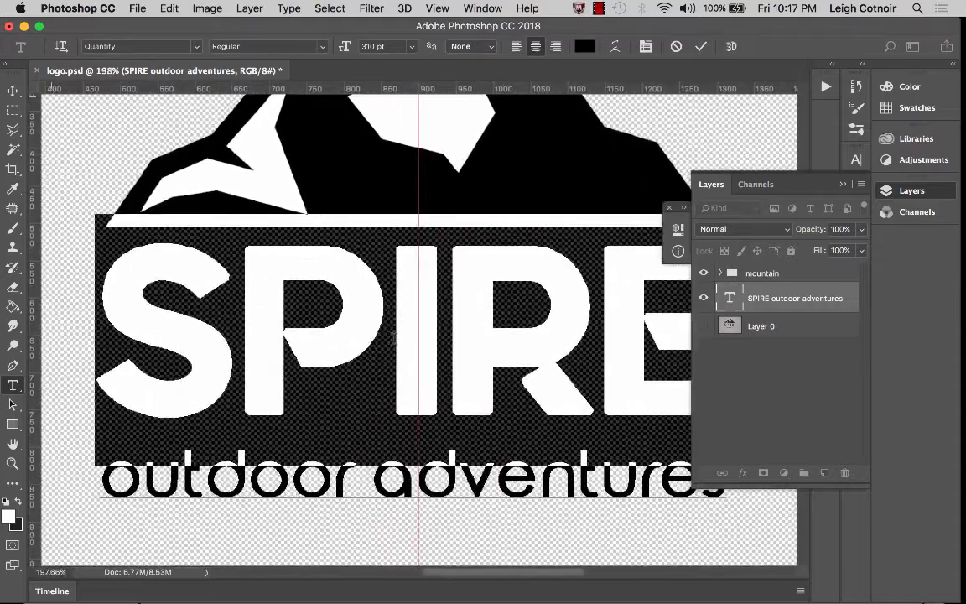
scroll(394, 337, down, 6)
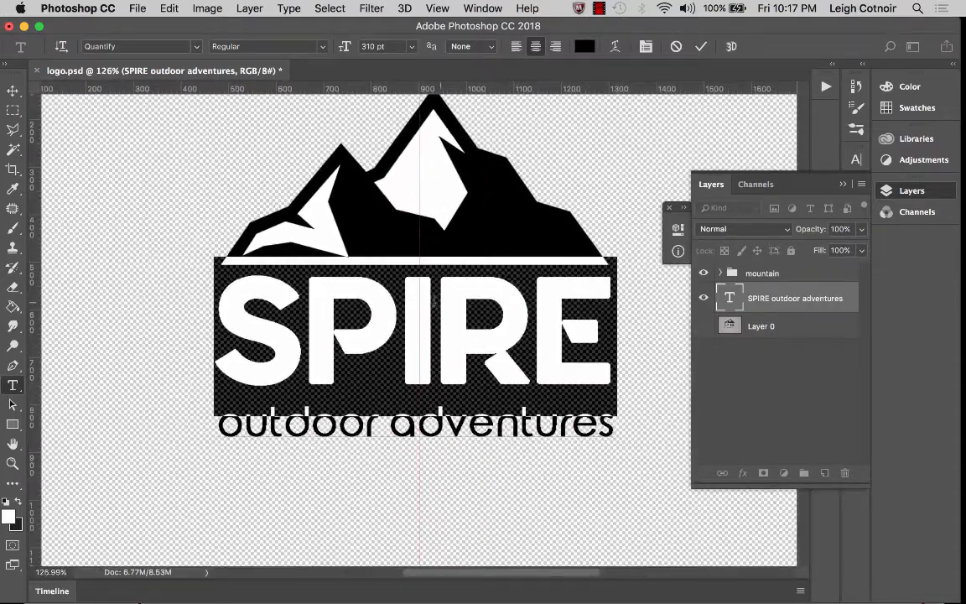
click(12, 92)
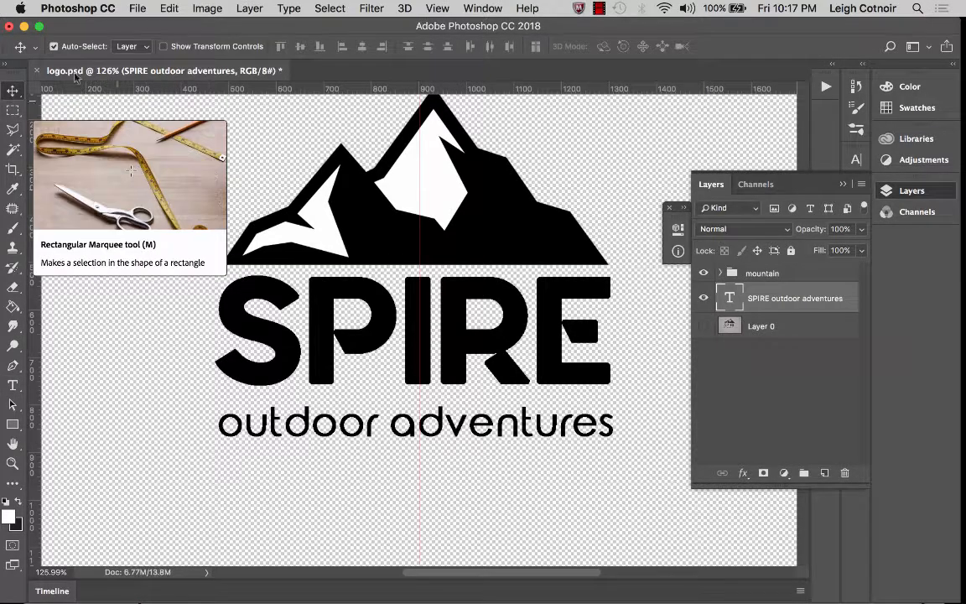
Step: Check which elements the document is set to snap to
click(436, 7)
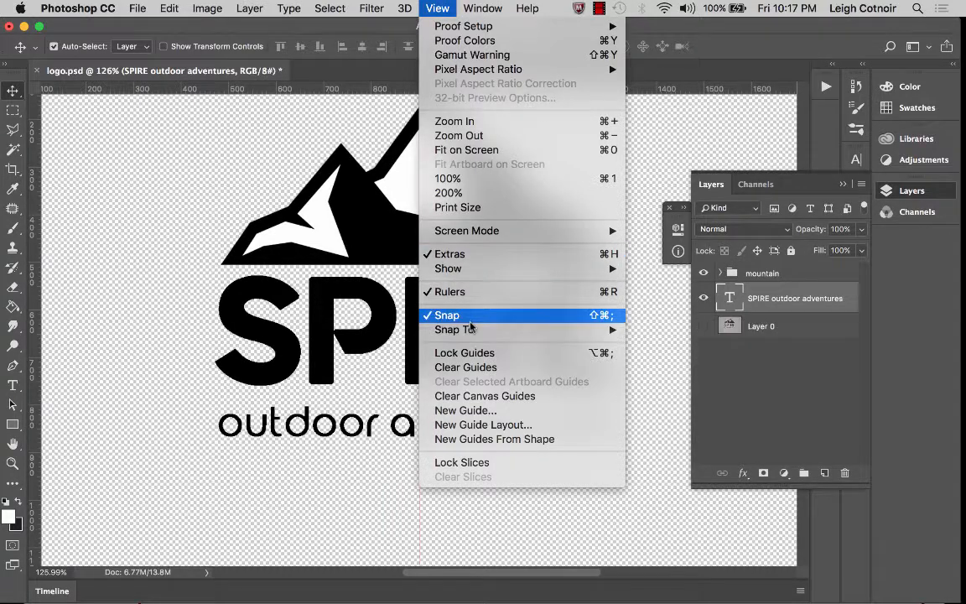
mouse_move(495, 329)
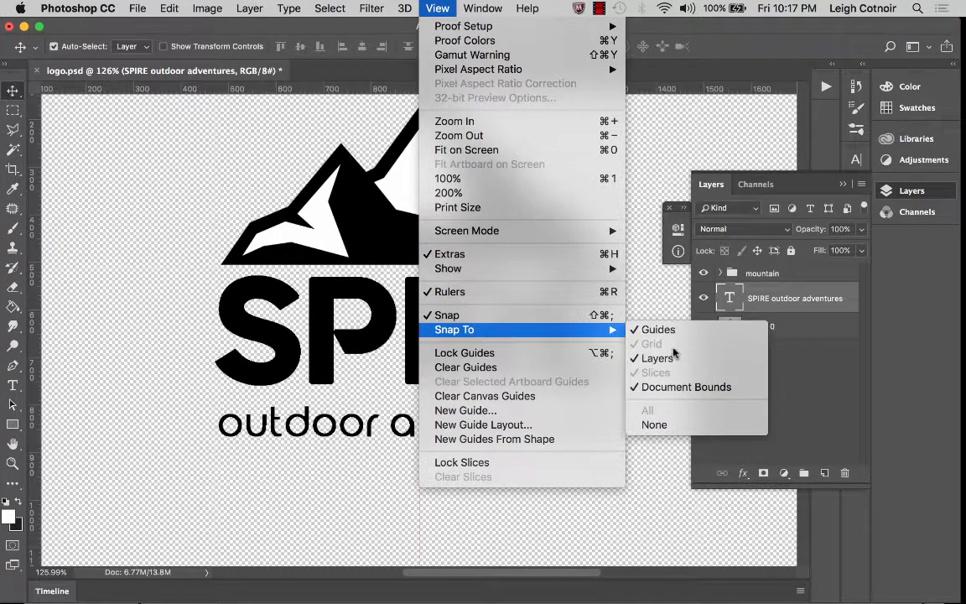
click(269, 26)
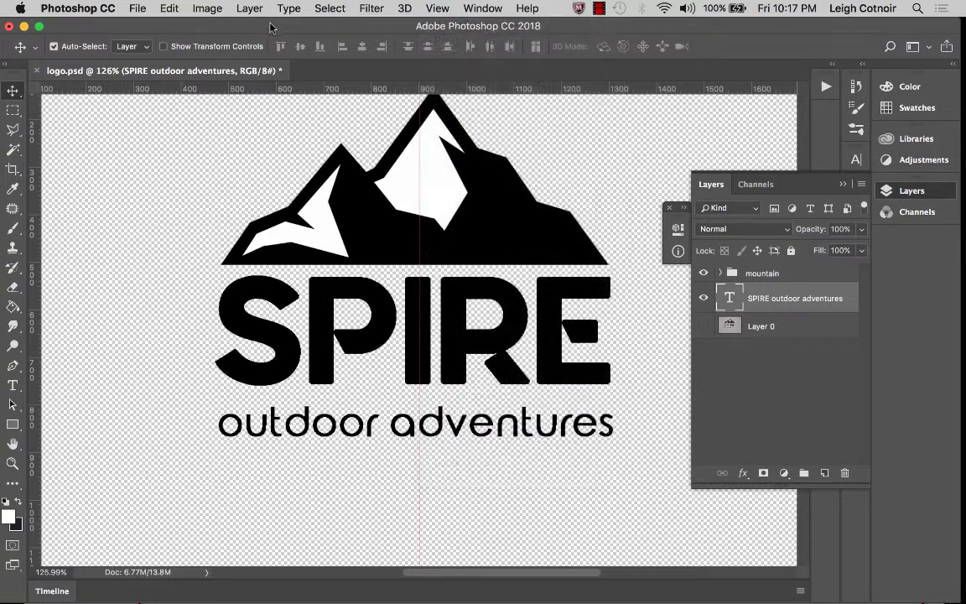
key(super+0)
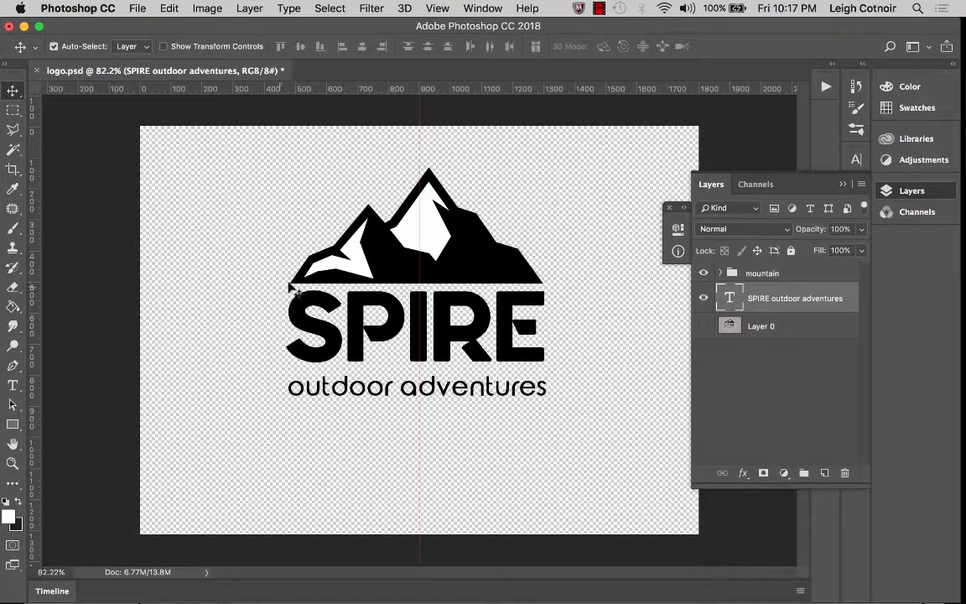
click(766, 274)
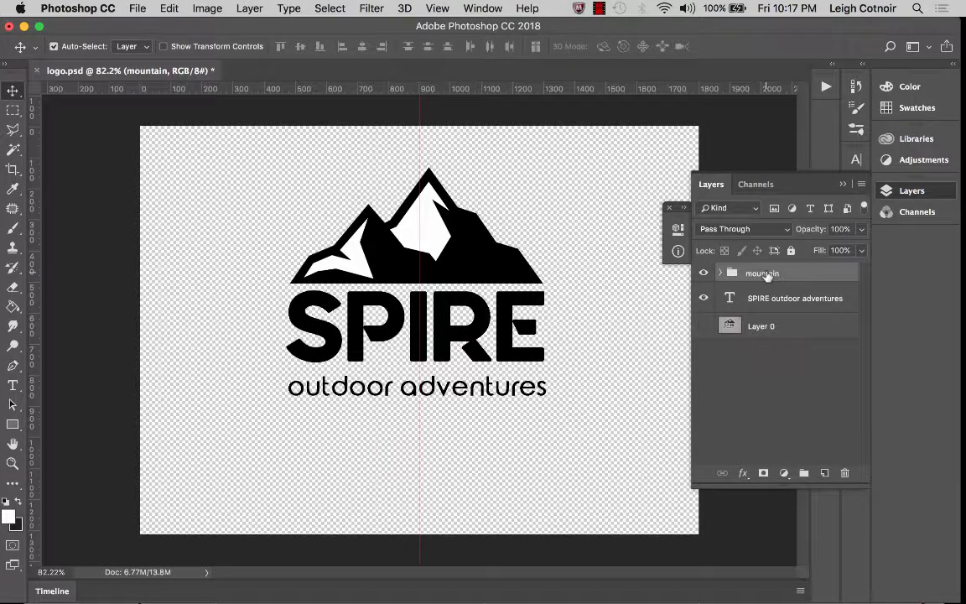
click(487, 271)
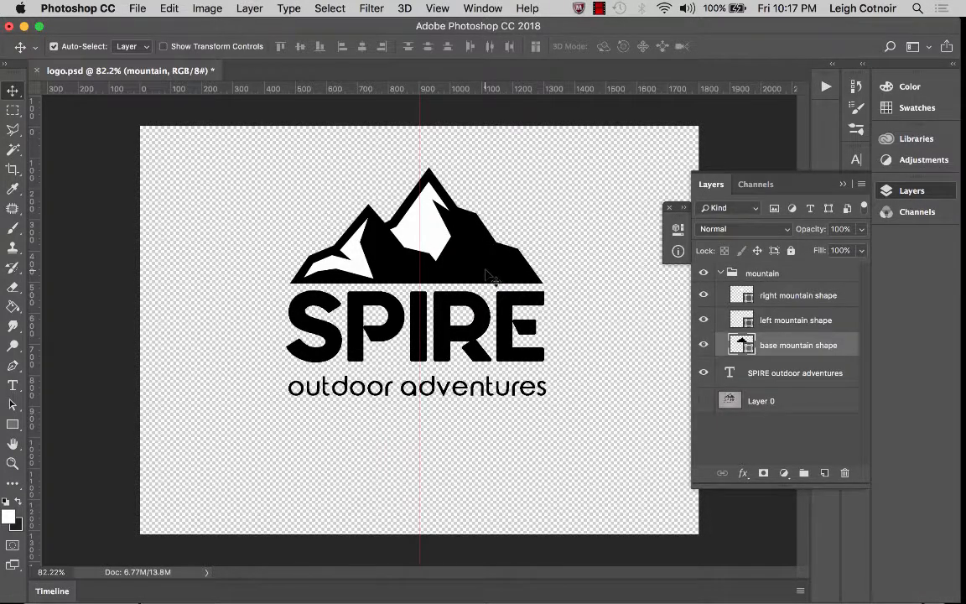
drag(486, 270, 485, 270)
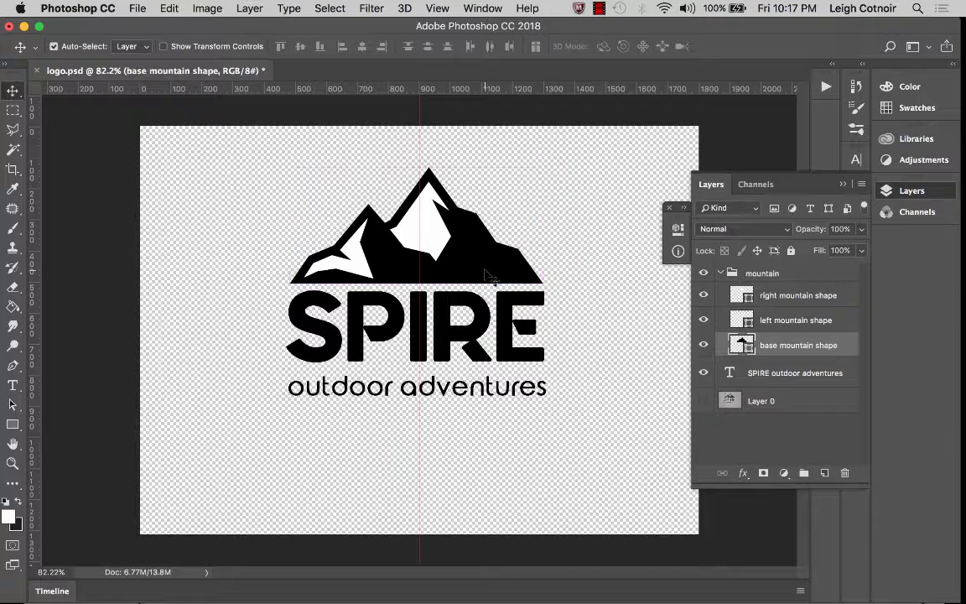
click(719, 273)
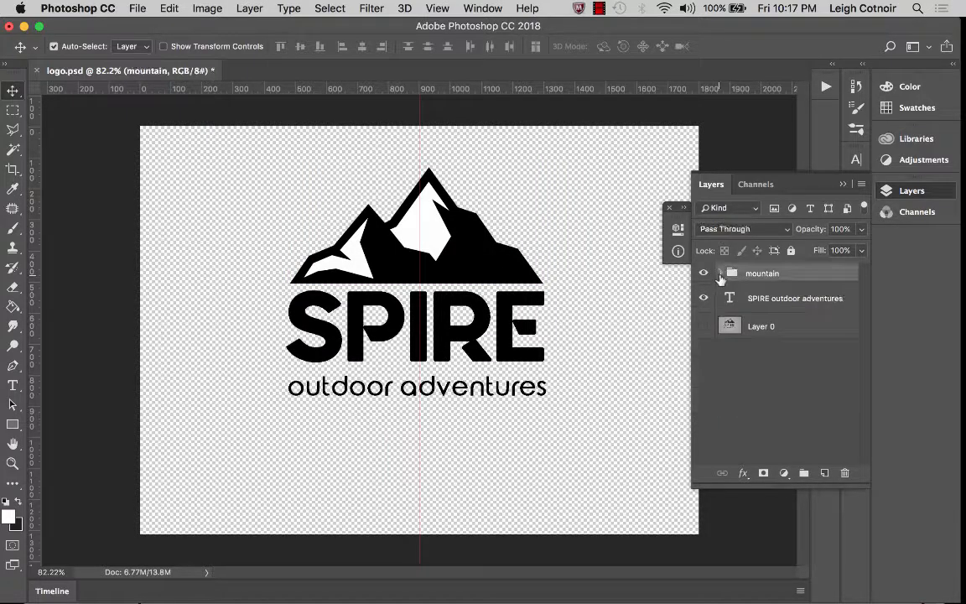
Step: Try moving the three mountain shapes together about 14 px to the left, level with the text's left edge, and undo the move
click(719, 274)
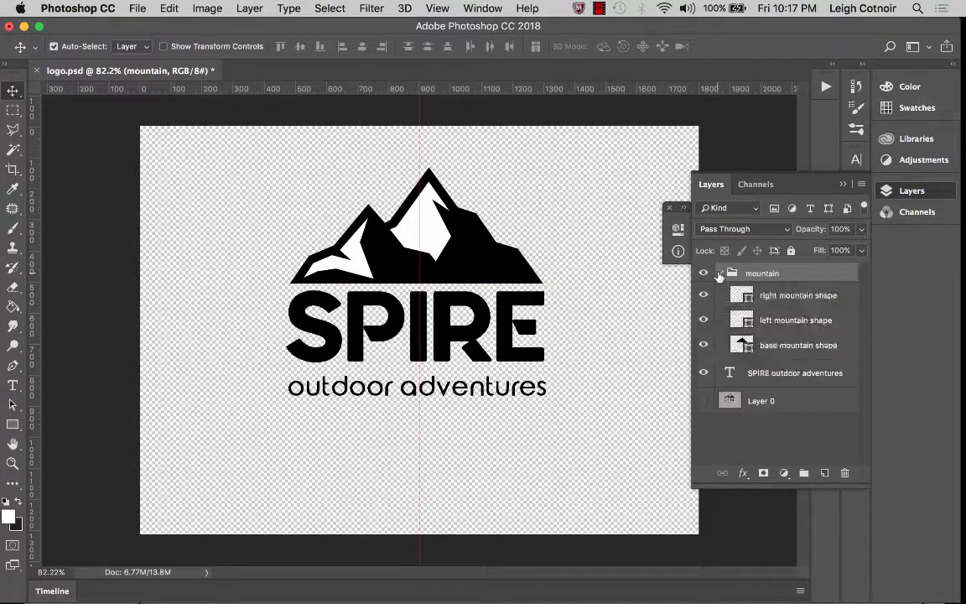
click(794, 297)
shift+click(792, 321)
shift+click(790, 347)
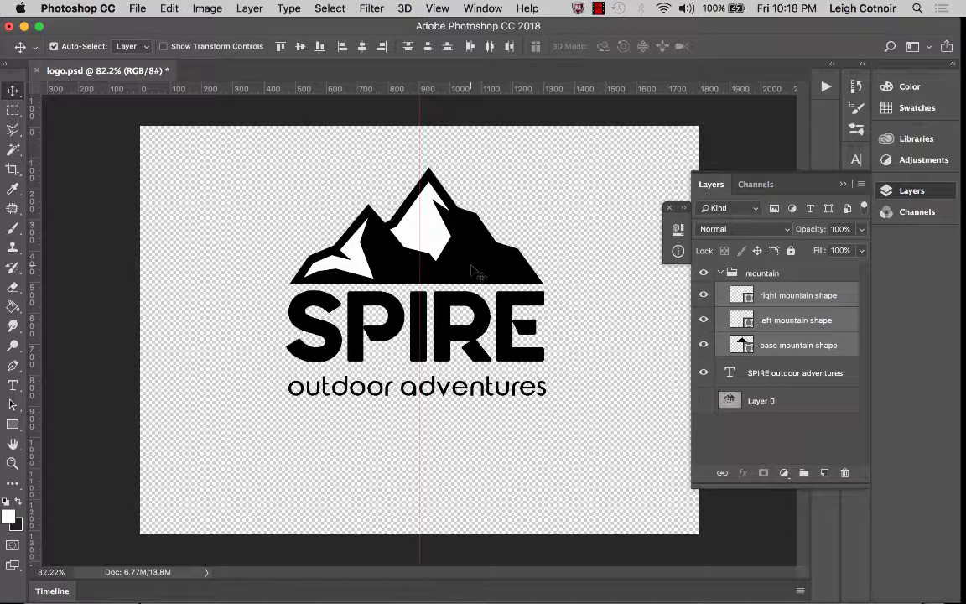
drag(471, 266, 465, 270)
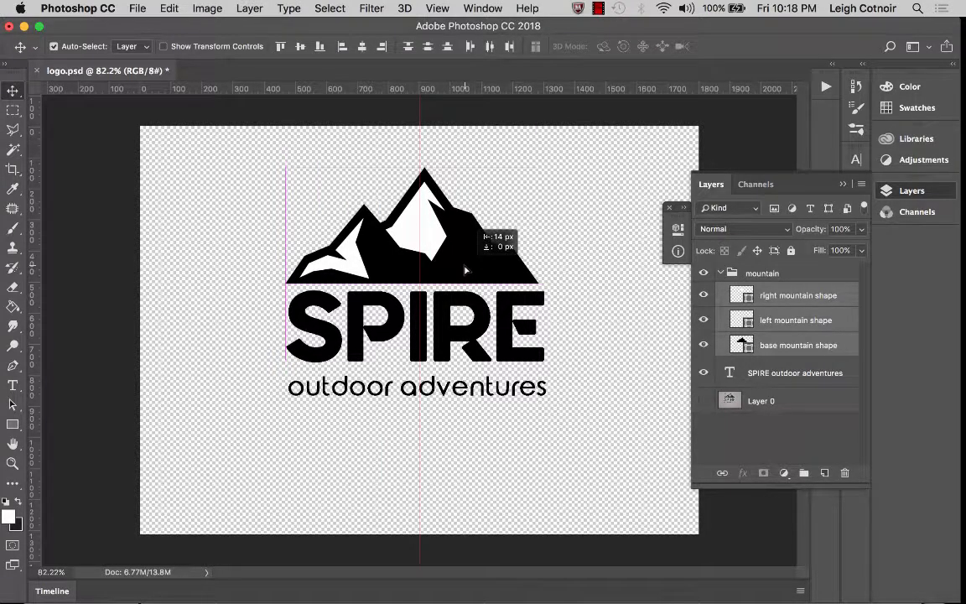
drag(465, 268, 464, 267)
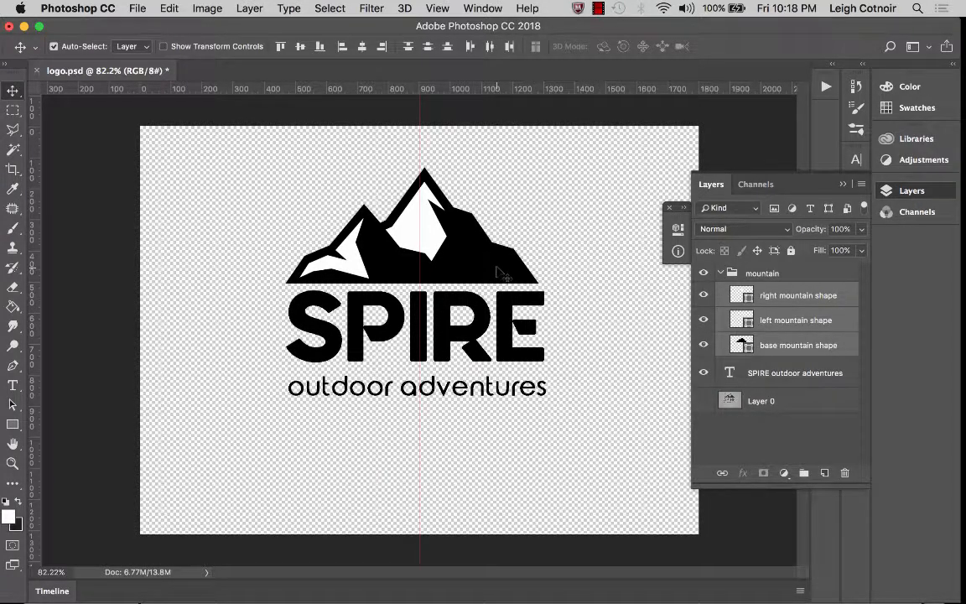
key(super+z)
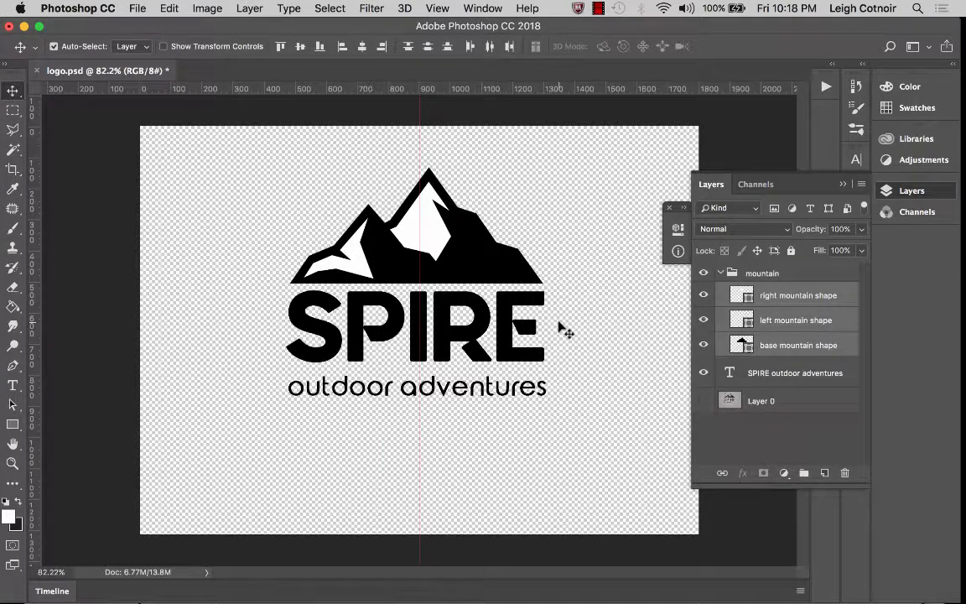
click(718, 273)
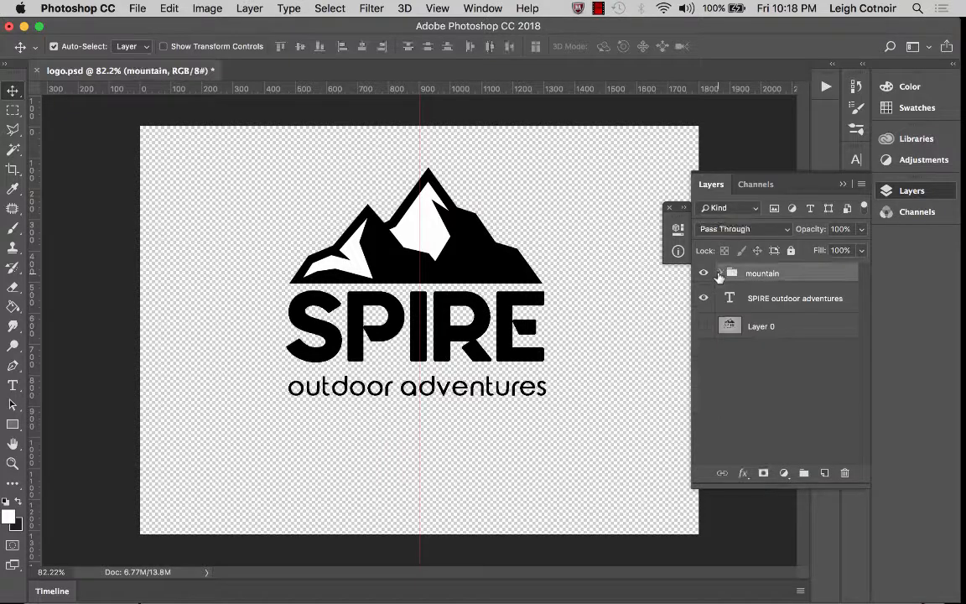
Step: Hide the guides on the canvas
click(437, 8)
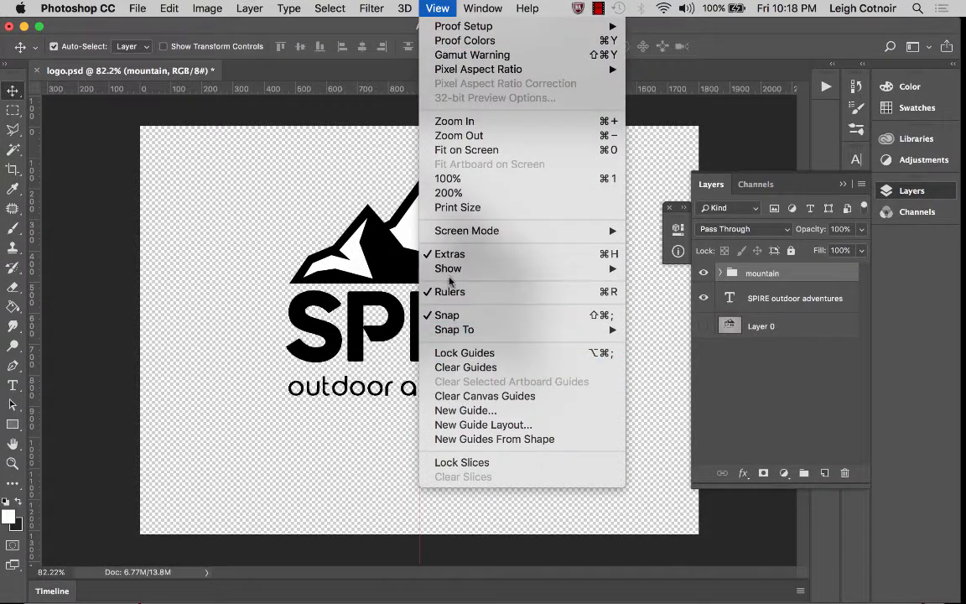
mouse_move(453, 268)
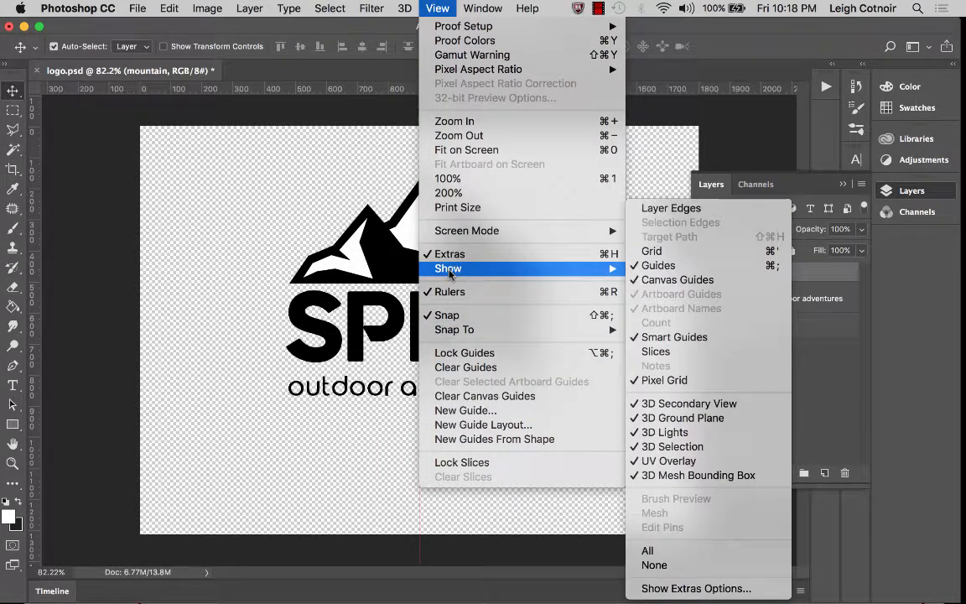
click(684, 265)
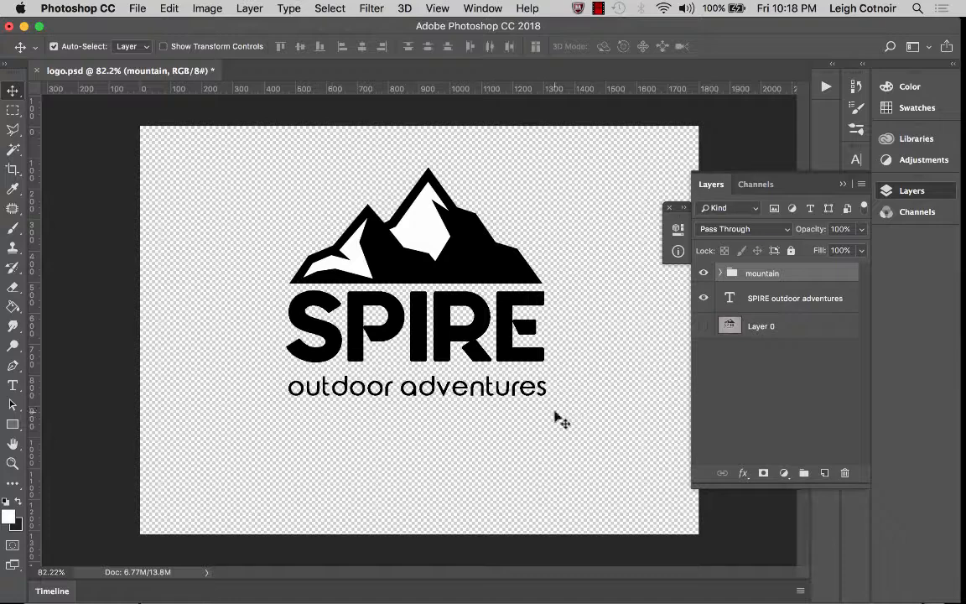
Step: Tighten the leading of the "outdoor adventures" line to 105 pt and commit the text edit
click(785, 302)
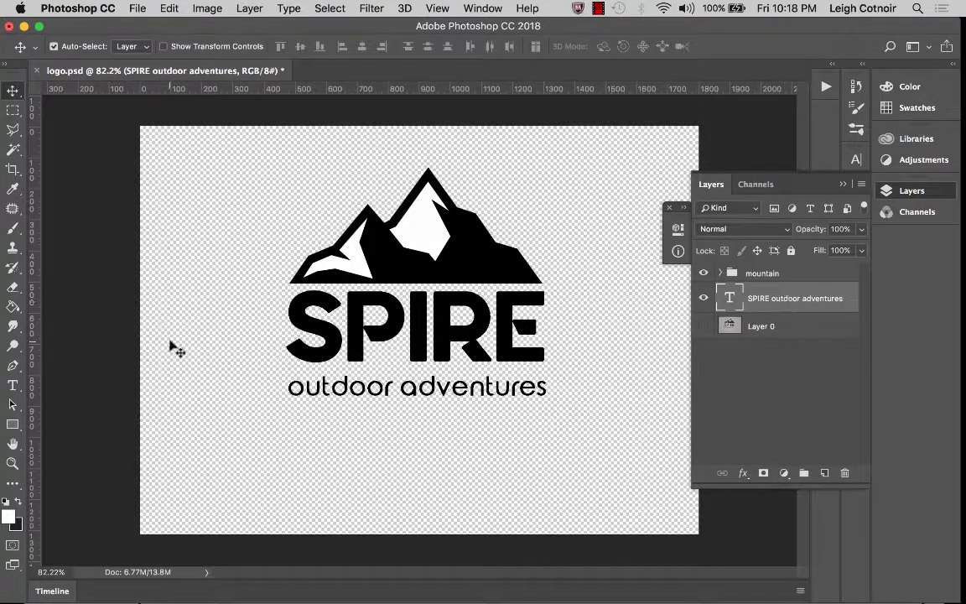
click(13, 385)
triple_click(339, 382)
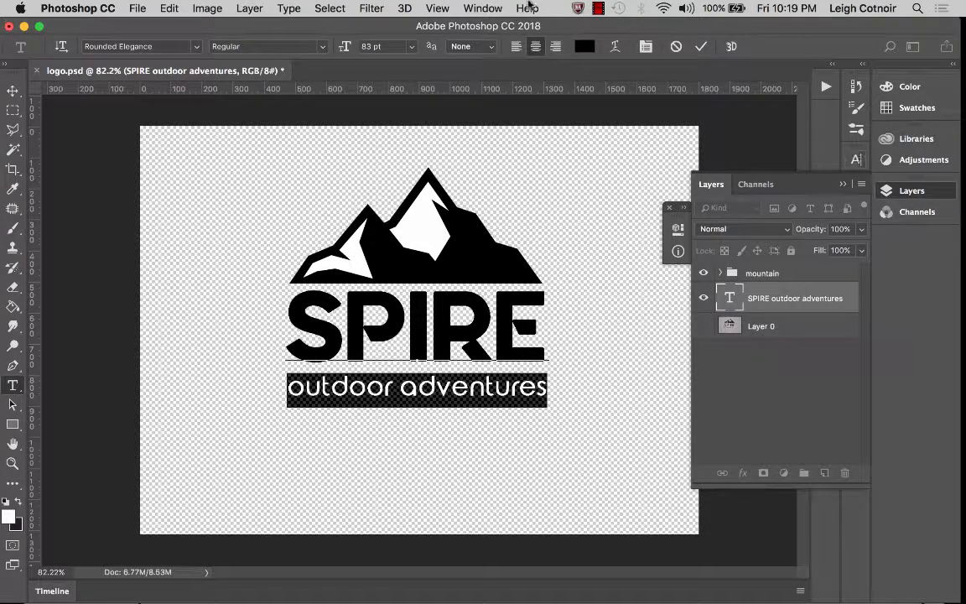
click(472, 8)
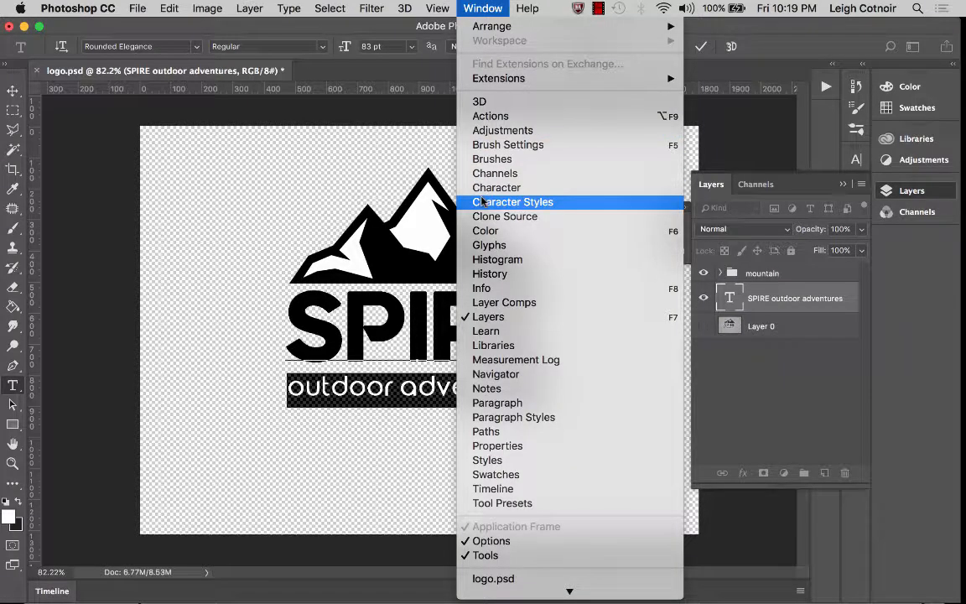
click(482, 188)
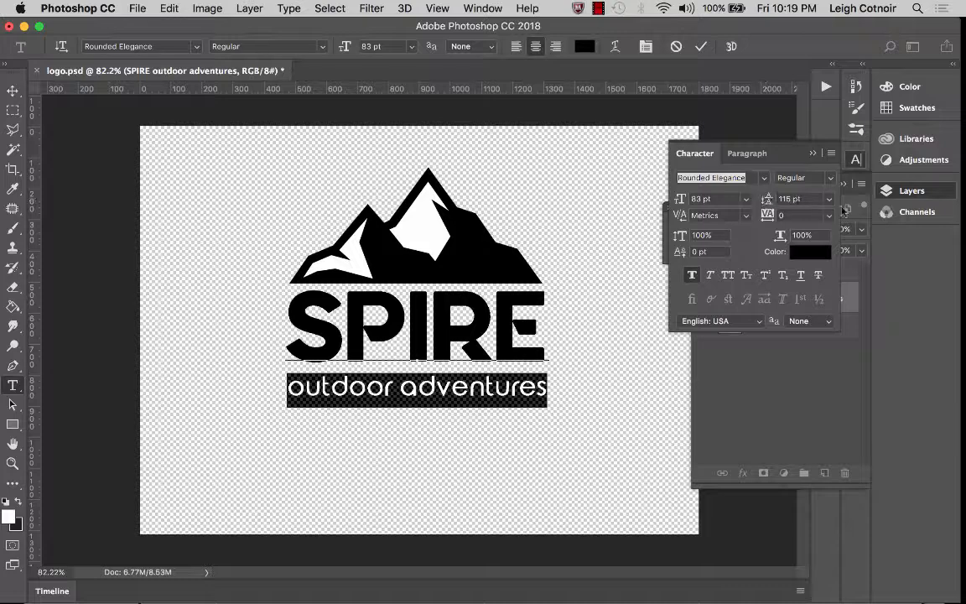
click(829, 203)
click(830, 202)
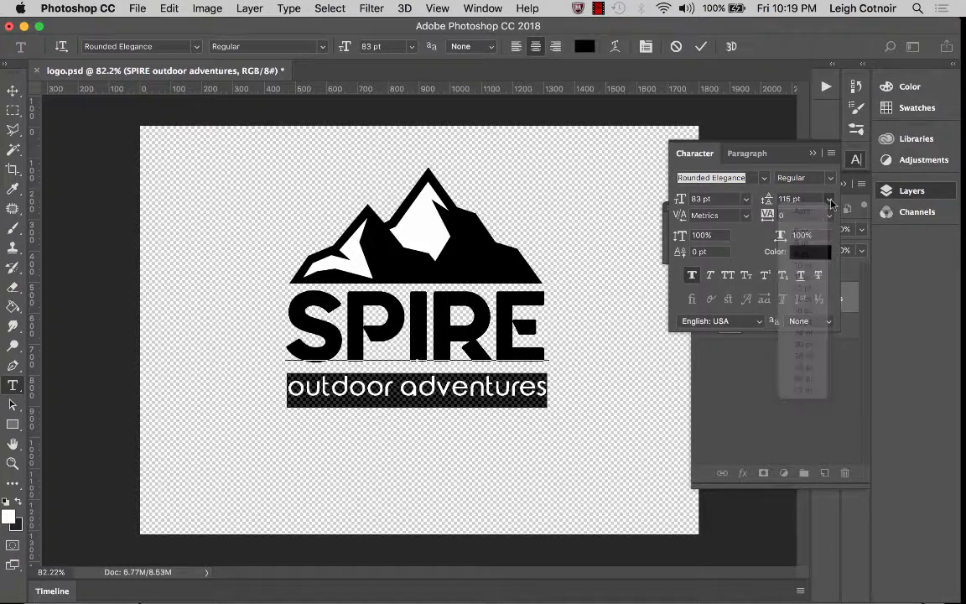
click(782, 199)
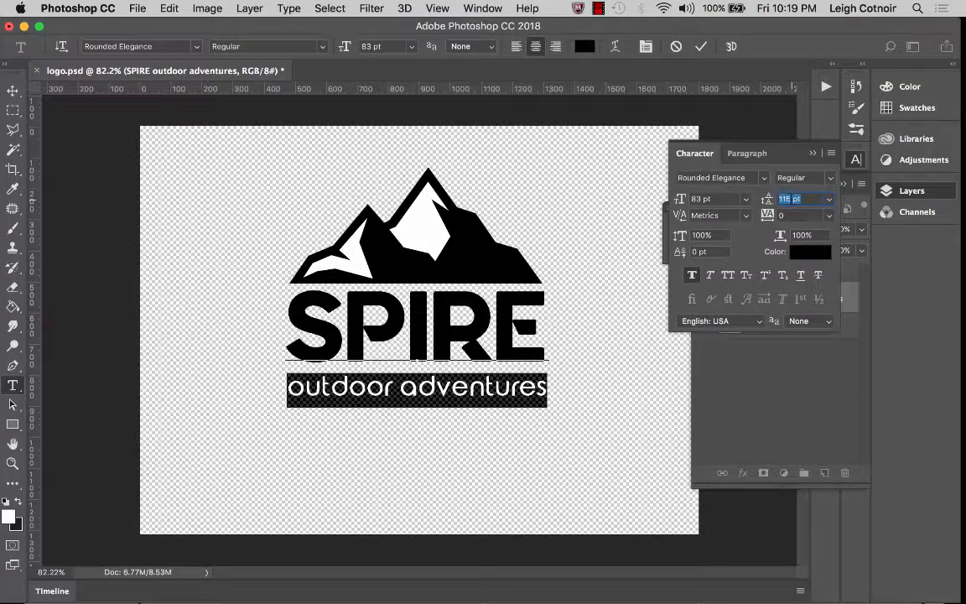
click(790, 198)
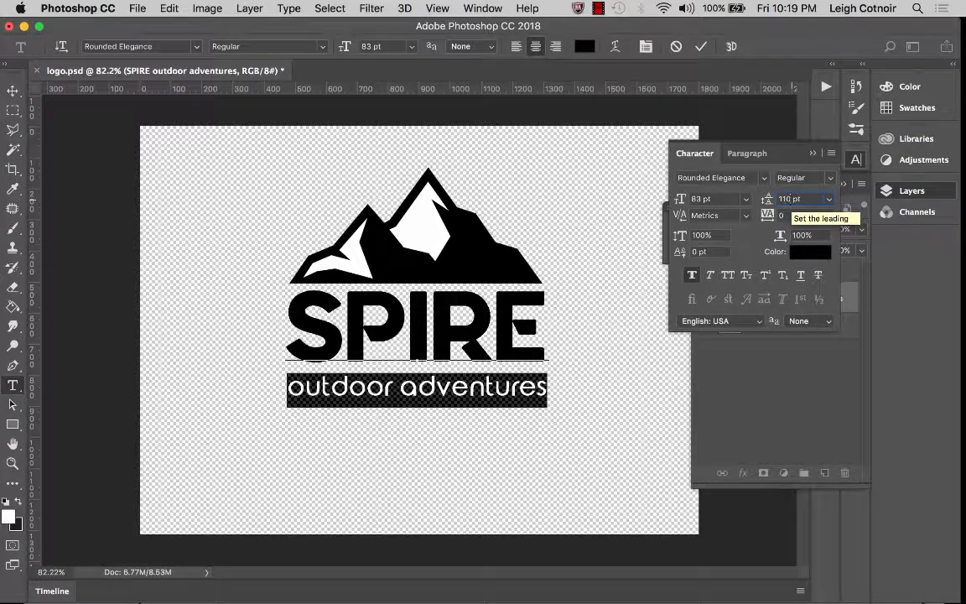
key(Return)
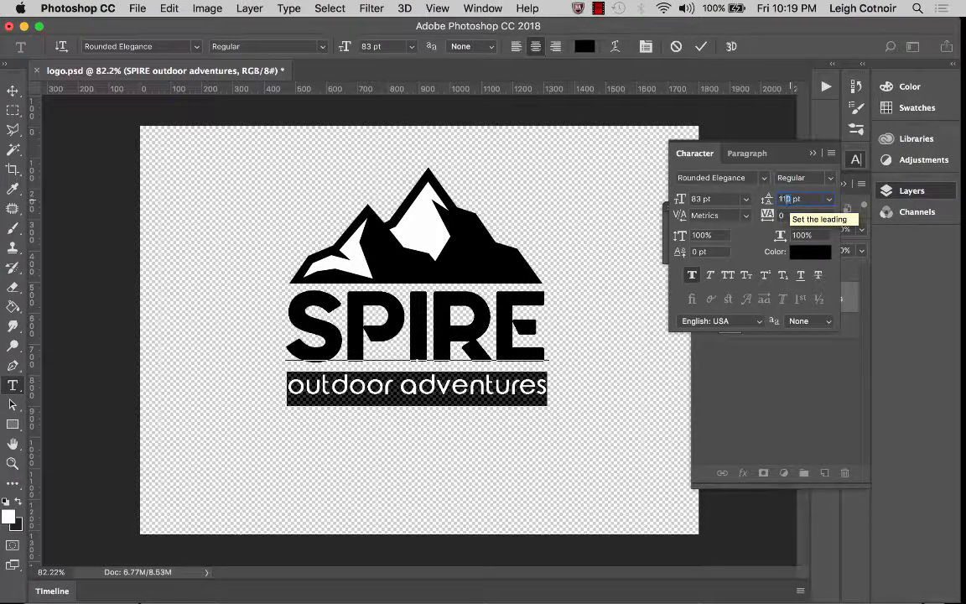
text(105)
key(Return)
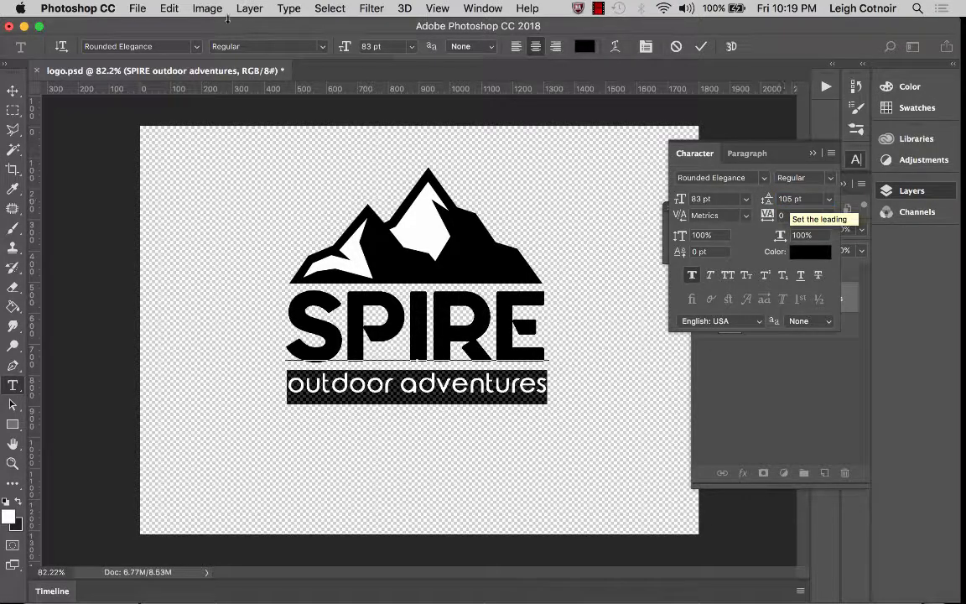
click(14, 110)
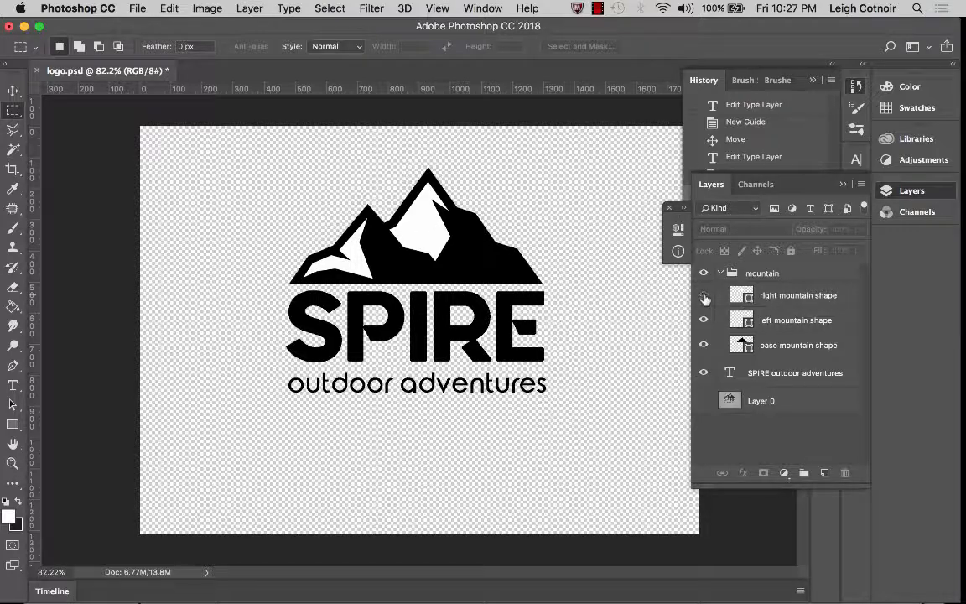
Step: Hide the right and left mountain shapes briefly to inspect the base mountain shape, and show both again
click(704, 296)
click(704, 320)
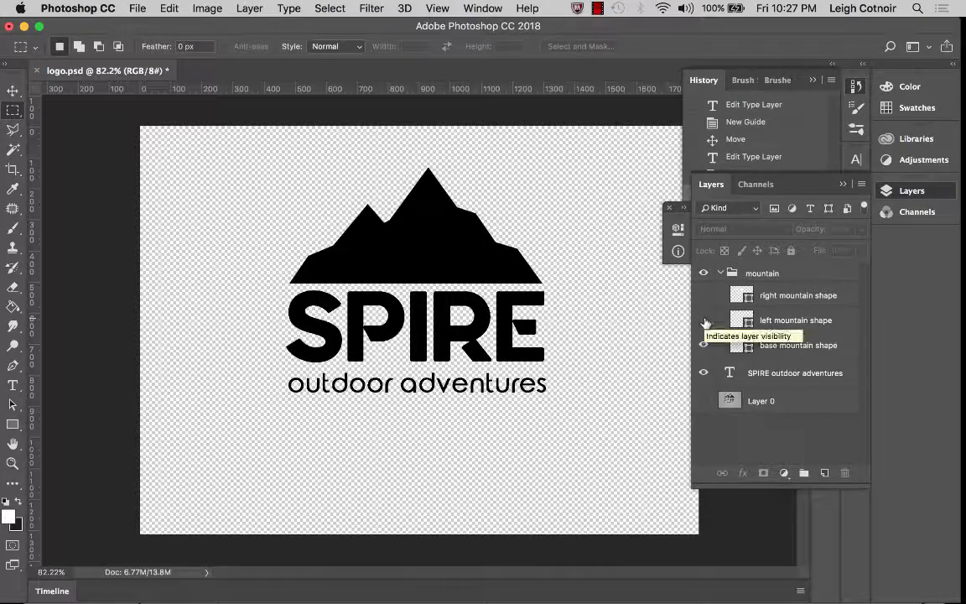
click(704, 321)
click(704, 296)
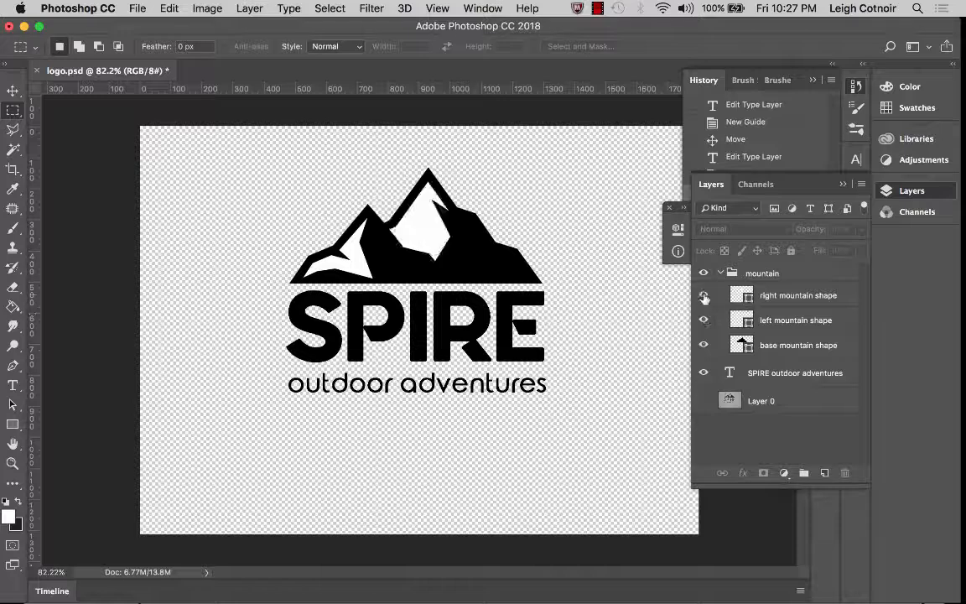